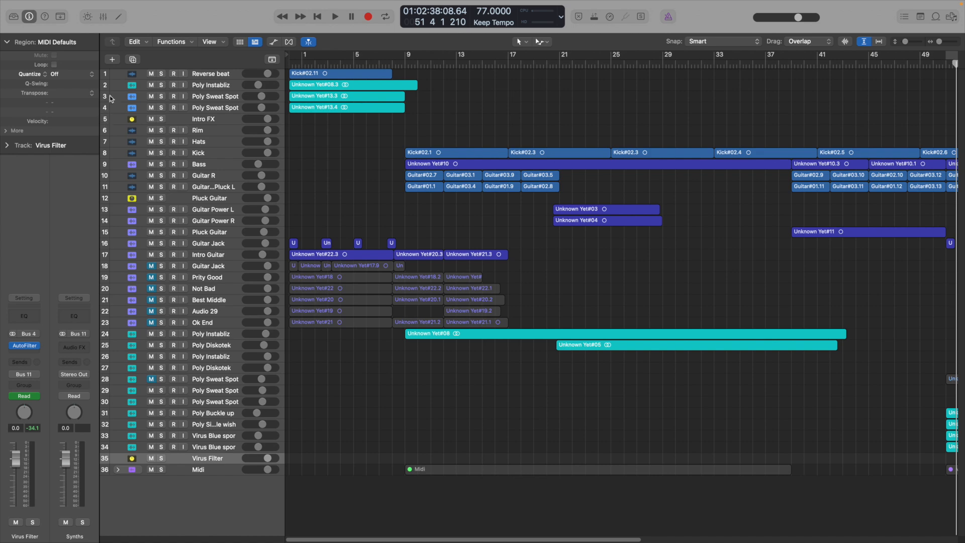
Create one audio track using Input 1, name it Vox and arm it for recording.
{"action": "left_click", "coordinate": [113, 59]}
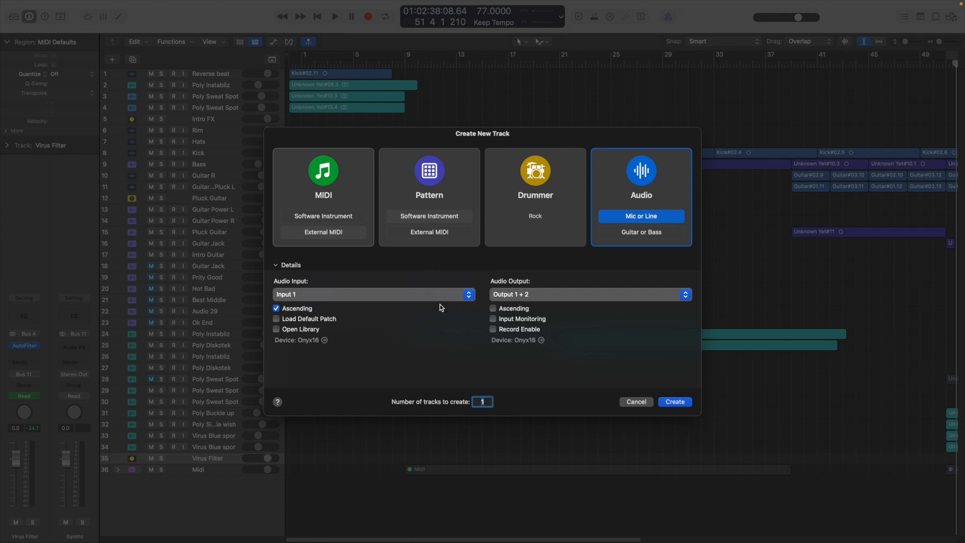
{"action": "left_click", "coordinate": [674, 401]}
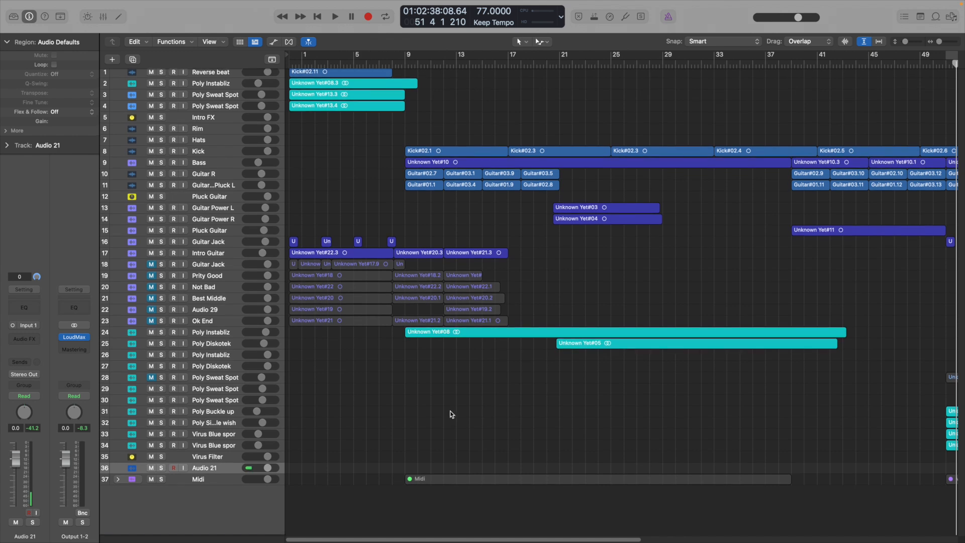
{"action": "double_click", "coordinate": [211, 469]}
{"action": "type", "text": "Vox"}
{"action": "key", "text": "Return"}
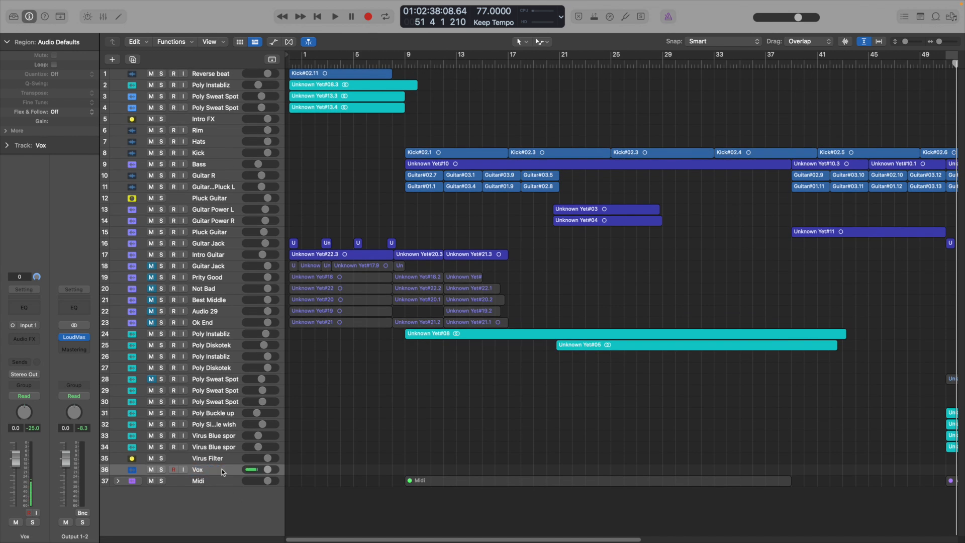
{"action": "left_click", "coordinate": [174, 470]}
Show the global tracks and add a marker at bar 9 named "If the sky".
{"action": "left_click", "coordinate": [271, 60]}
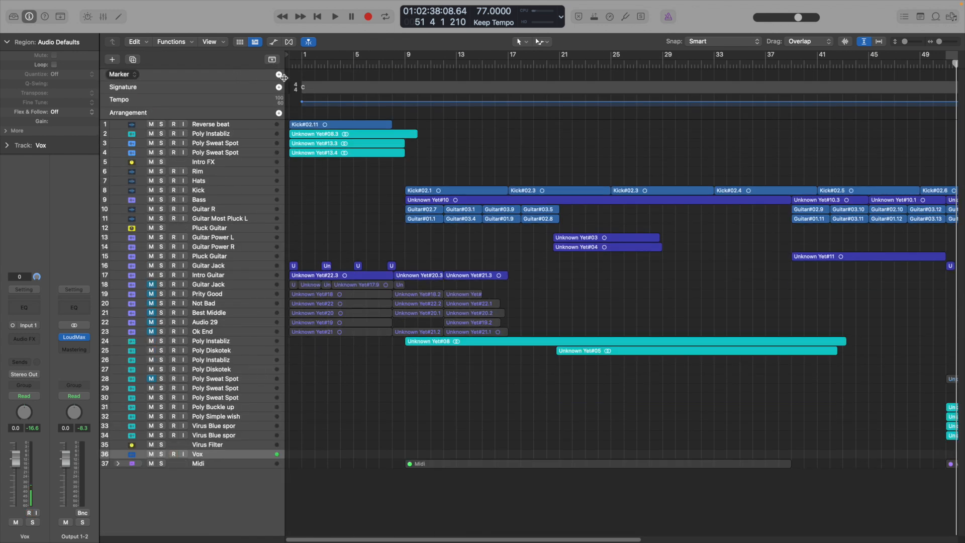
{"action": "left_click", "coordinate": [404, 61]}
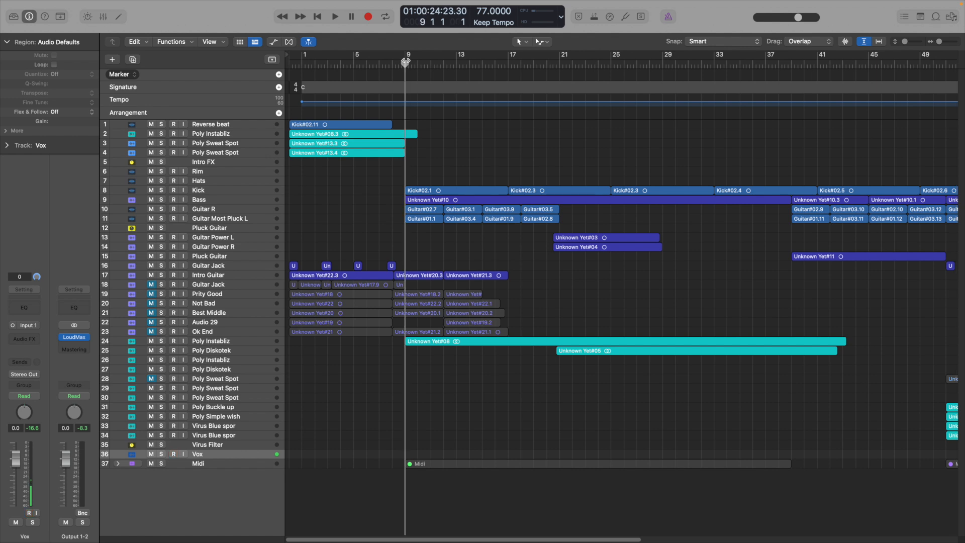
{"action": "left_click", "coordinate": [279, 74]}
{"action": "double_click", "coordinate": [422, 75]}
{"action": "type", "text": "Verse 1"}
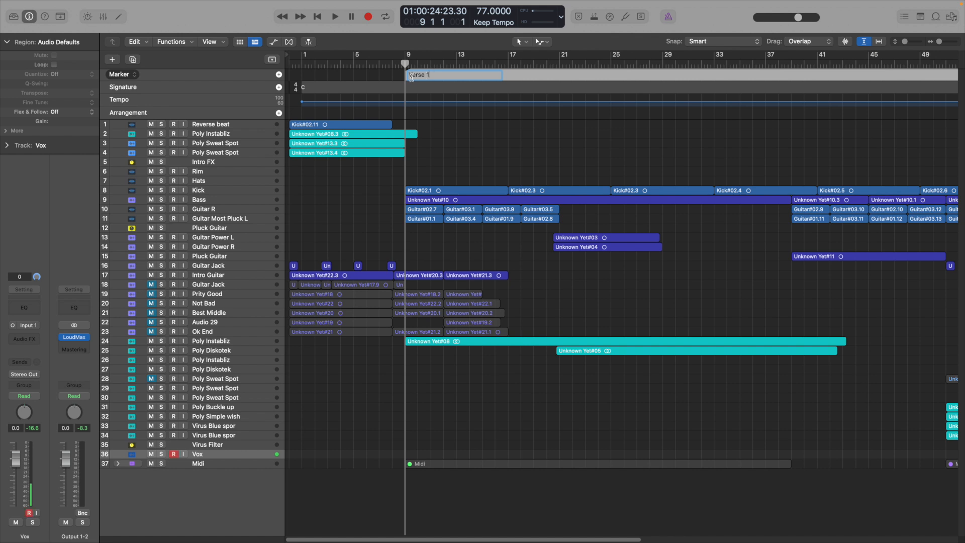
{"action": "key", "text": "BackSpace"}
{"action": "key", "text": "BackSpace"}
{"action": "key", "text": "BackSpace"}
{"action": "key", "text": "BackSpace"}
{"action": "key", "text": "BackSpace"}
{"action": "key", "text": "BackSpace"}
{"action": "key", "text": "BackSpace"}
{"action": "type", "text": "If the sky"}
Add a marker at about bar 21 named "We set out on the occean" and an unnamed marker at bar 39.
{"action": "left_click", "coordinate": [559, 63]}
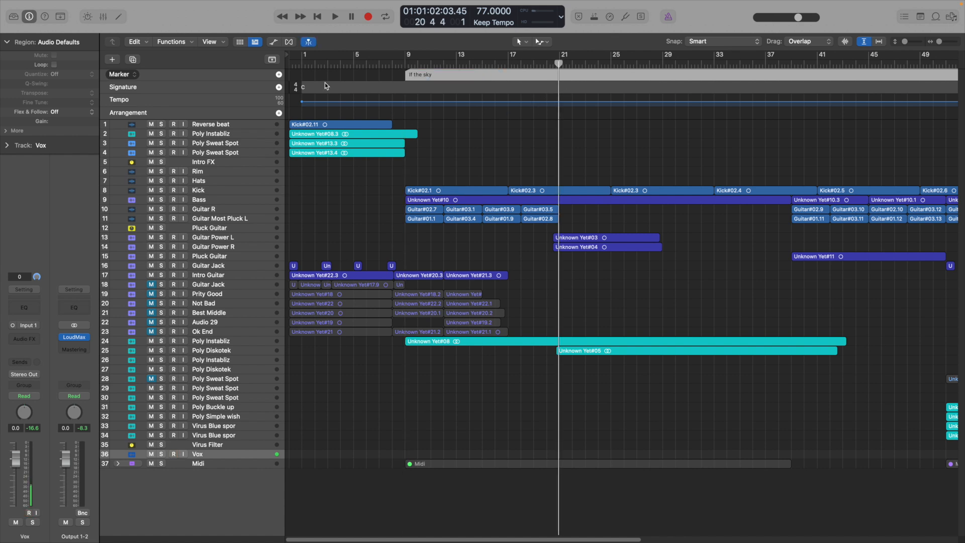
{"action": "left_click", "coordinate": [278, 73]}
{"action": "type", "text": "Choru"}
{"action": "type", "text": "s"}
{"action": "key", "text": "BackSpace"}
{"action": "key", "text": "BackSpace"}
{"action": "key", "text": "BackSpace"}
{"action": "key", "text": "BackSpace"}
{"action": "key", "text": "BackSpace"}
{"action": "key", "text": "BackSpace"}
{"action": "type", "text": "We set out on the occean"}
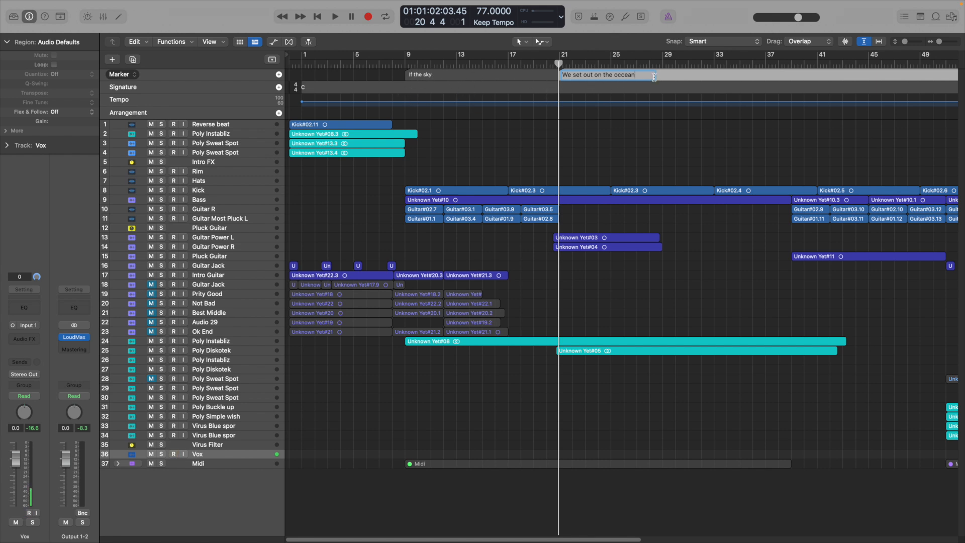
{"action": "left_click_drag", "start_coordinate": [636, 75], "coordinate": [557, 75]}
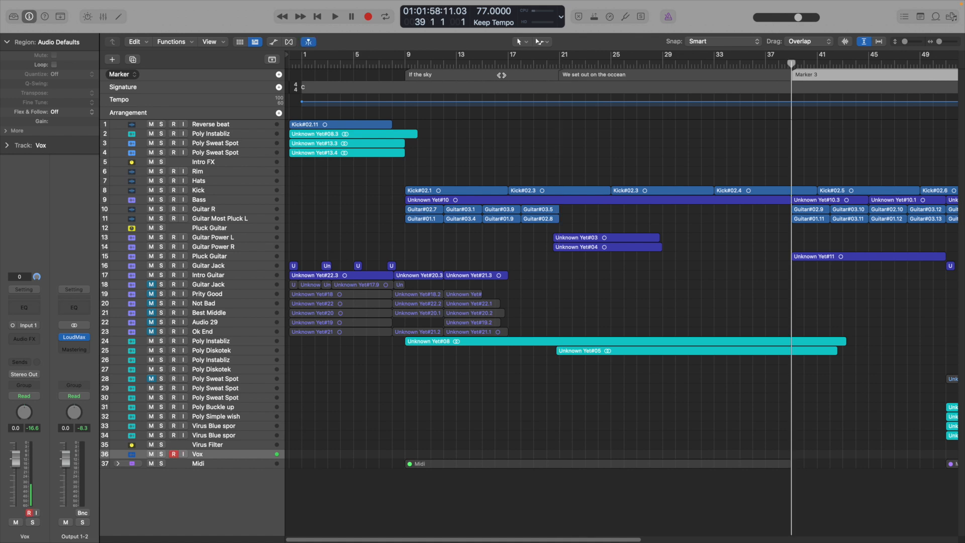
Color the first and third markers turquoise and the second magenta, with the color palette closed and cycle mode off at the end.
{"action": "left_click", "coordinate": [499, 75]}
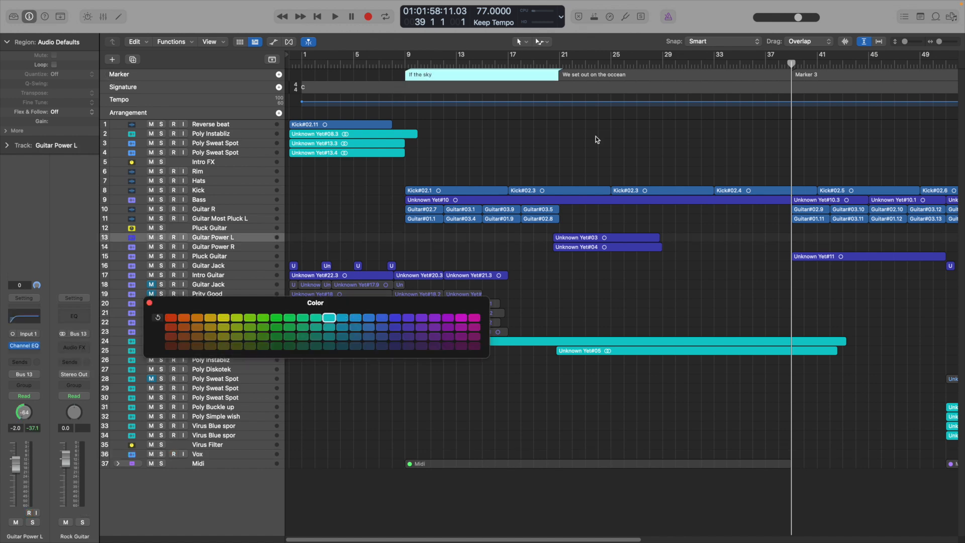
{"action": "left_click", "coordinate": [639, 75]}
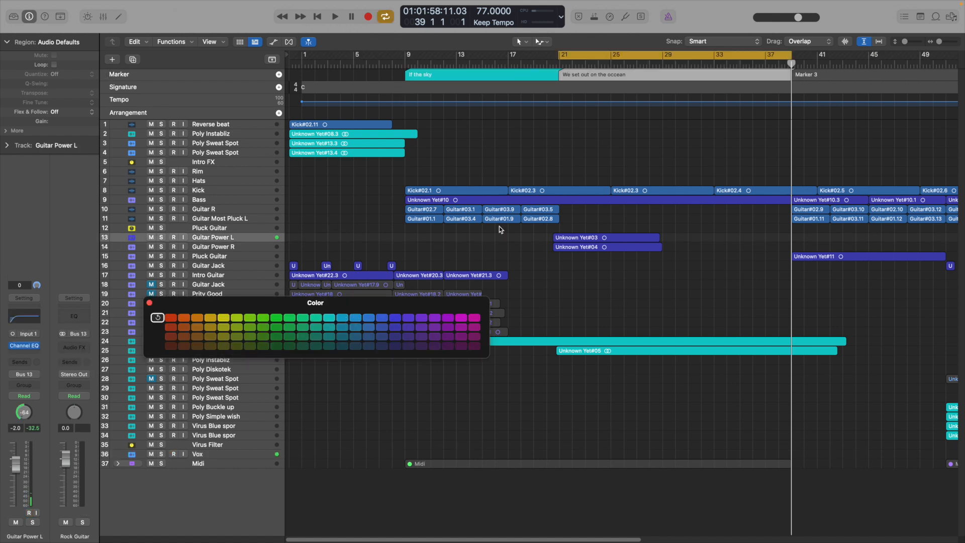
{"action": "left_click", "coordinate": [461, 317]}
{"action": "scroll", "coordinate": [515, 289], "scroll_direction": "right", "scroll_amount": 3}
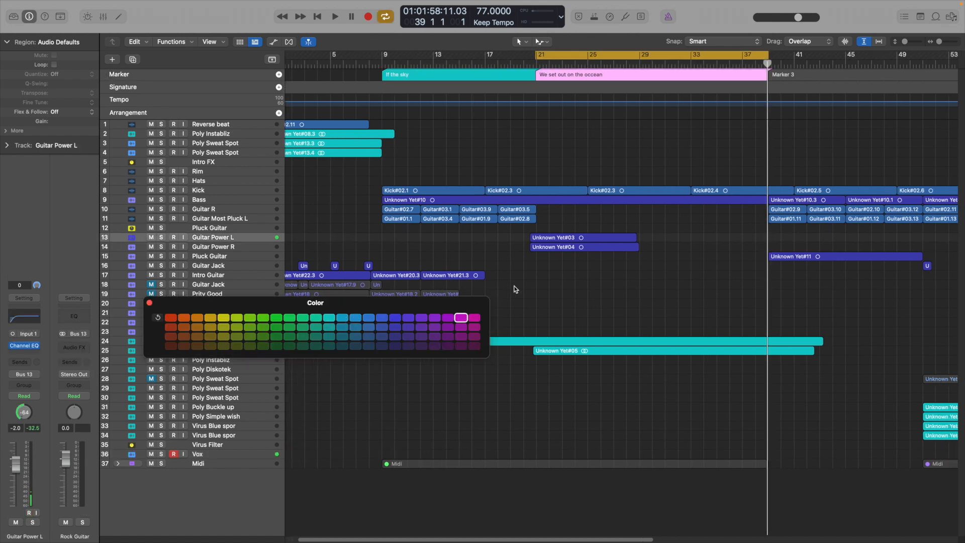
{"action": "left_click", "coordinate": [828, 74]}
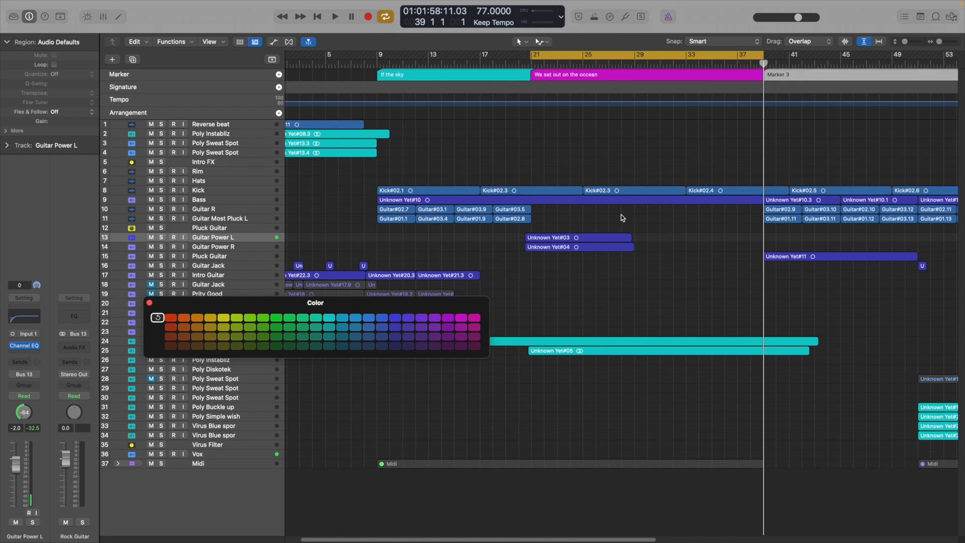
{"action": "left_click", "coordinate": [329, 317]}
{"action": "left_click", "coordinate": [594, 141]}
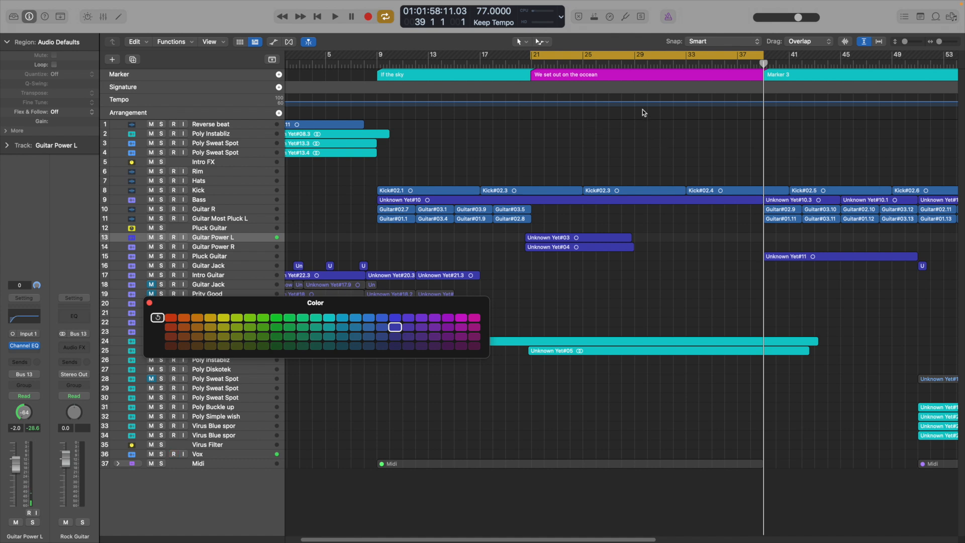
{"action": "key", "text": "c"}
{"action": "key", "text": "alt+c"}
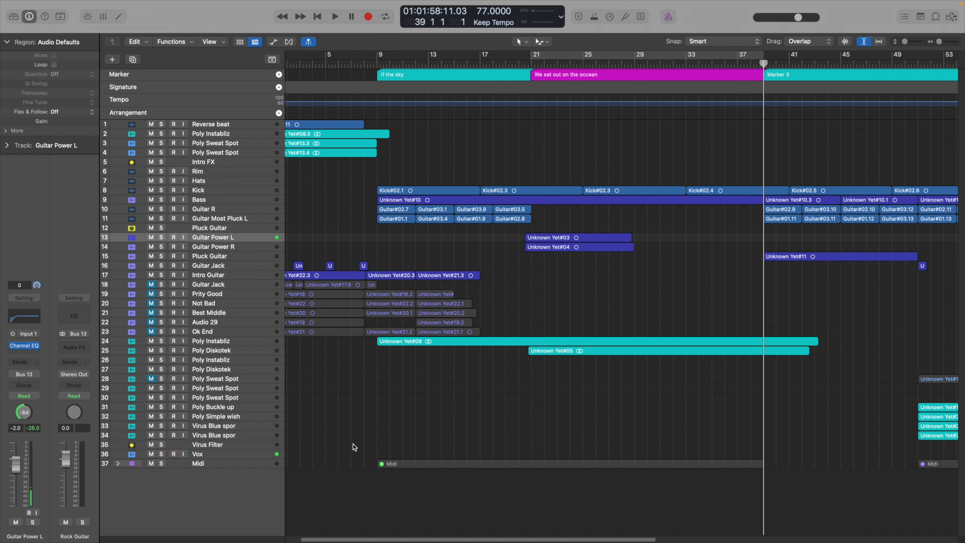
Select the Vox track and place the playhead shortly before the "If the sky" marker, at about bar 8.
{"action": "left_click", "coordinate": [261, 452]}
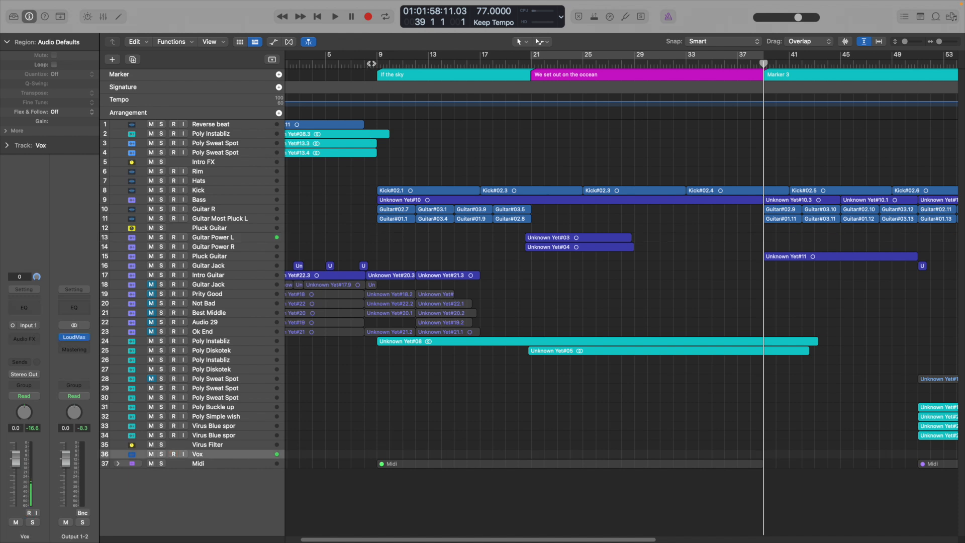
{"action": "left_click", "coordinate": [372, 64]}
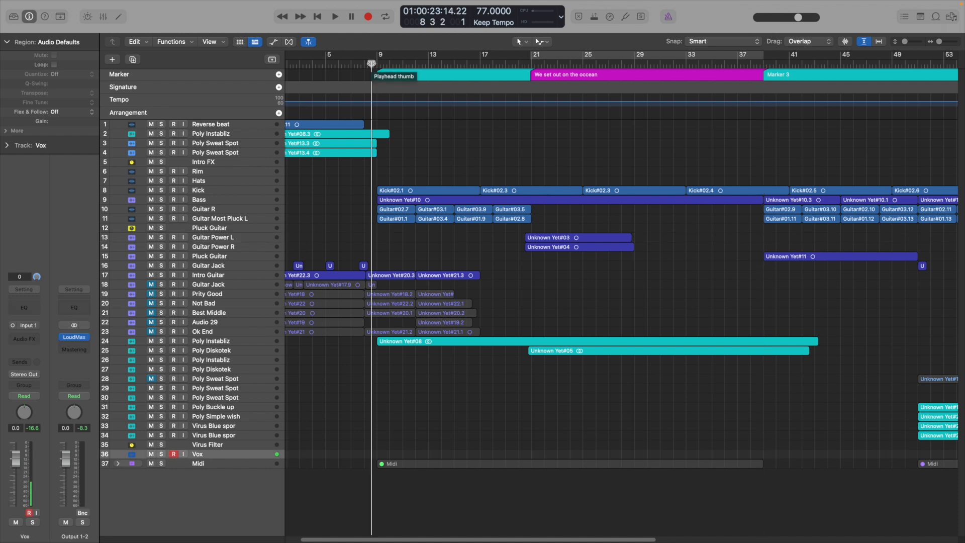
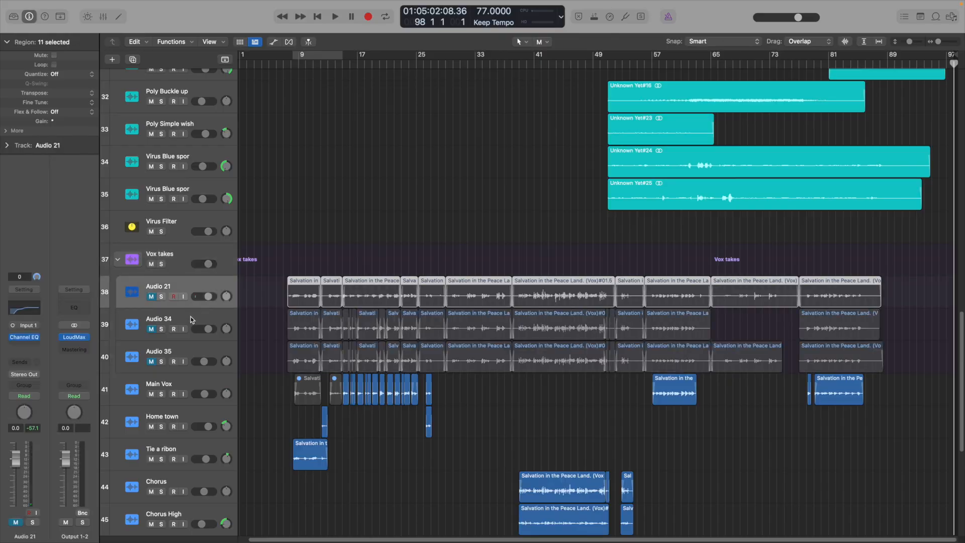
Examine the regions and waveforms of the vocal takes in the Vox takes stack at an enlarged size.
{"action": "left_click", "coordinate": [190, 317]}
{"action": "left_click", "coordinate": [197, 348]}
{"action": "key", "text": "super+Down"}
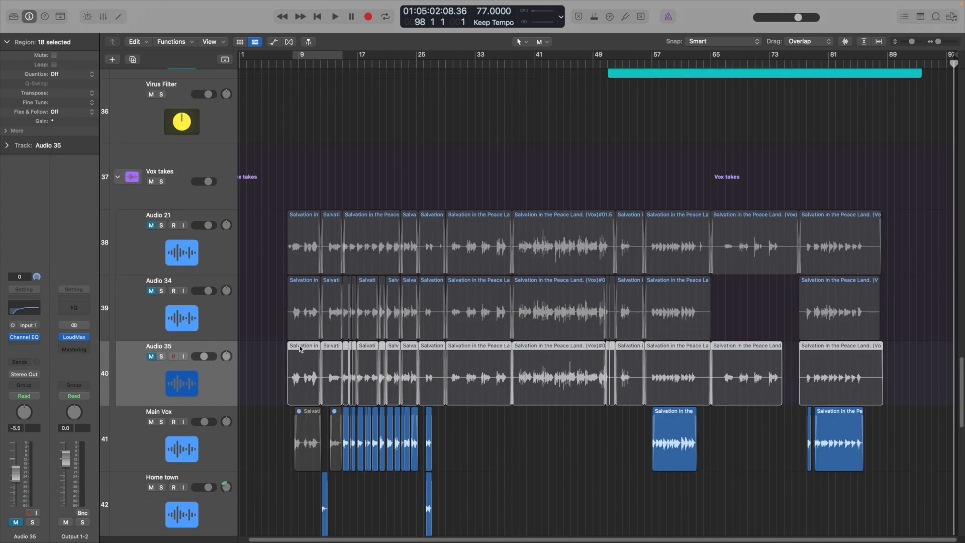
{"action": "scroll", "coordinate": [299, 346], "scroll_direction": "down", "scroll_amount": 2}
{"action": "scroll", "coordinate": [298, 346], "scroll_direction": "down", "scroll_amount": 1}
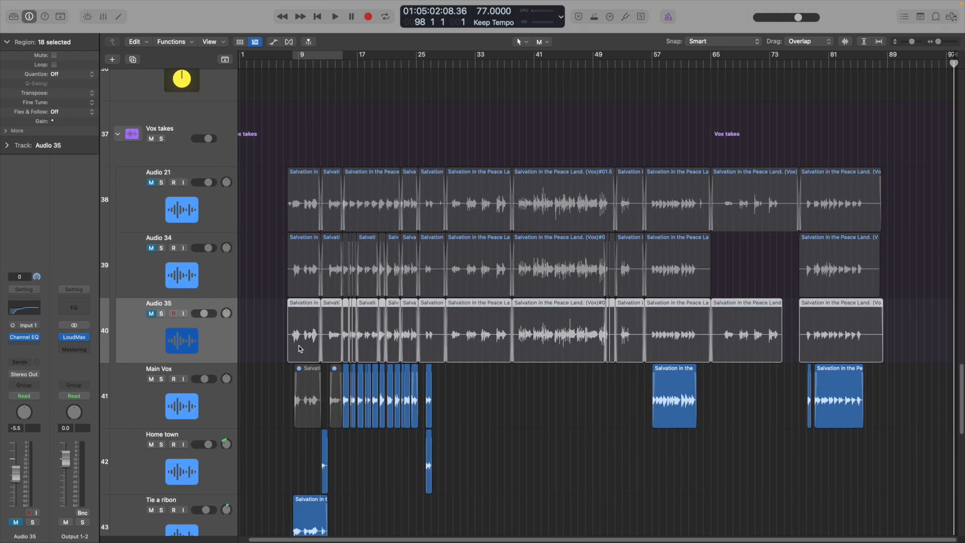
{"action": "key", "text": "super+Right"}
{"action": "scroll", "coordinate": [298, 346], "scroll_direction": "down", "scroll_amount": 5}
{"action": "scroll", "coordinate": [176, 274], "scroll_direction": "up", "scroll_amount": 3}
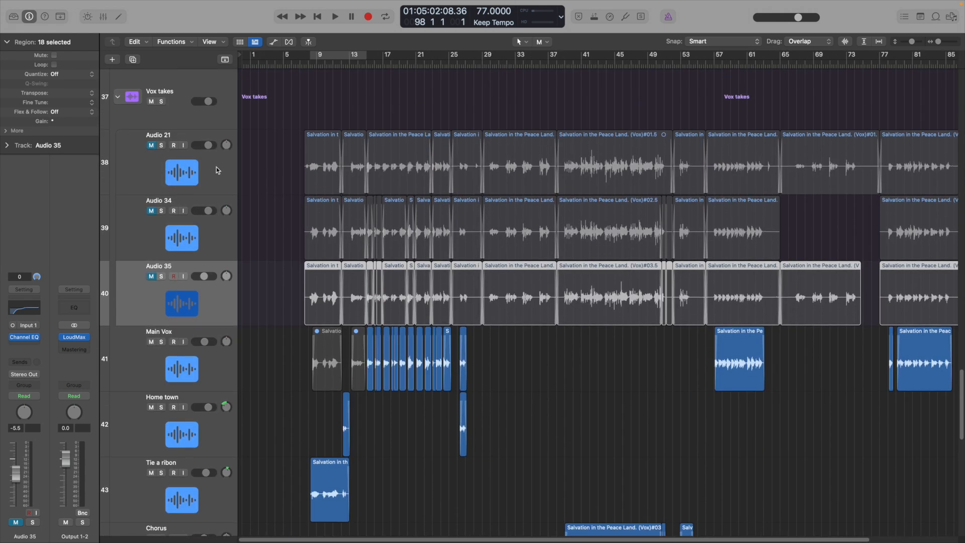
Solo the Audio 21 take and listen to it from about bar 7 to bar 12.
{"action": "left_click", "coordinate": [152, 158]}
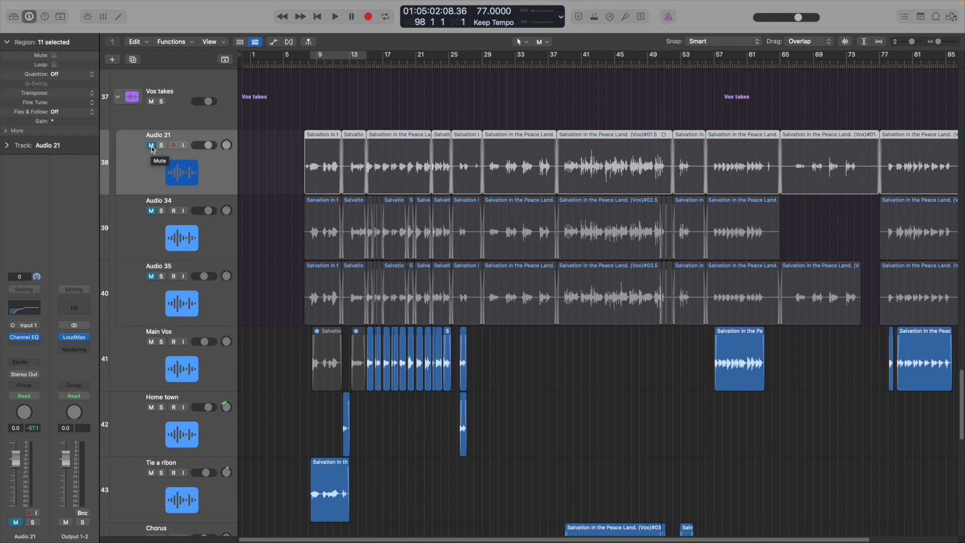
{"action": "left_click", "coordinate": [161, 145]}
{"action": "left_click", "coordinate": [303, 64]}
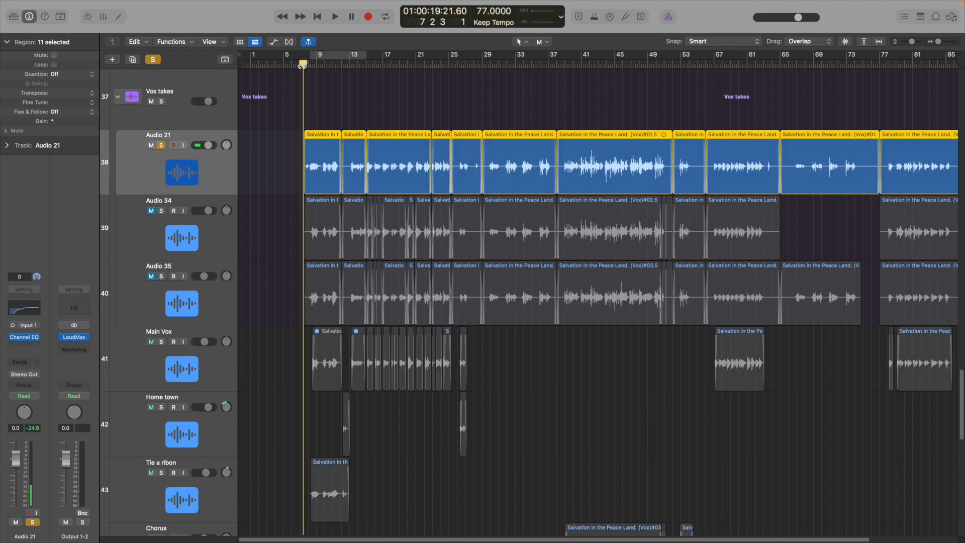
{"action": "key", "text": "space"}
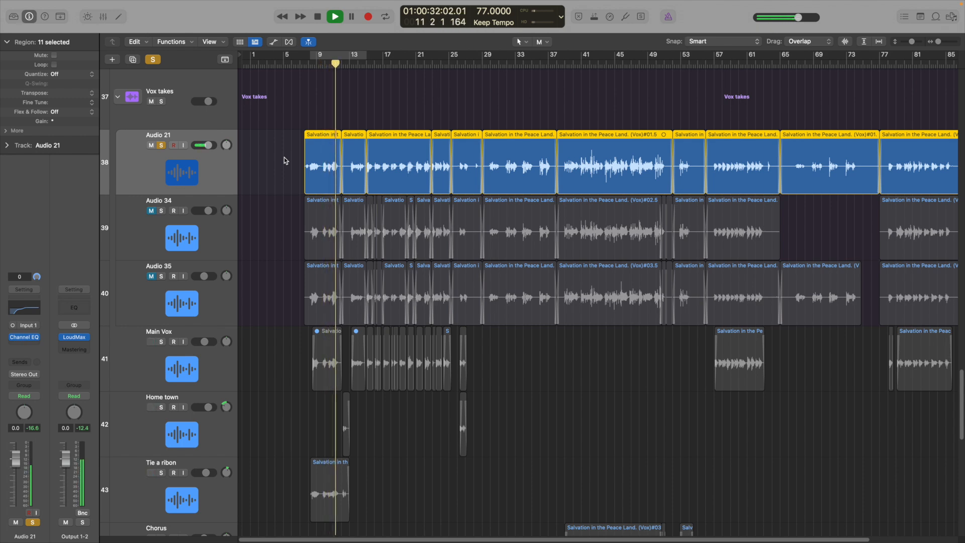
{"action": "key", "text": "space"}
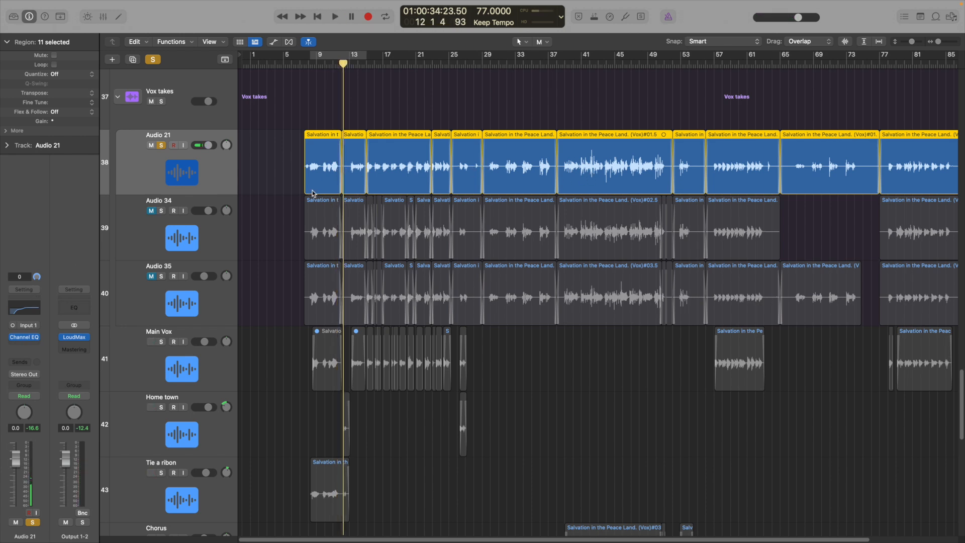
Open the Channel EQ on the Audio 21 track and listen to the take from about bar 12 and bar 15.
{"action": "left_click", "coordinate": [35, 310]}
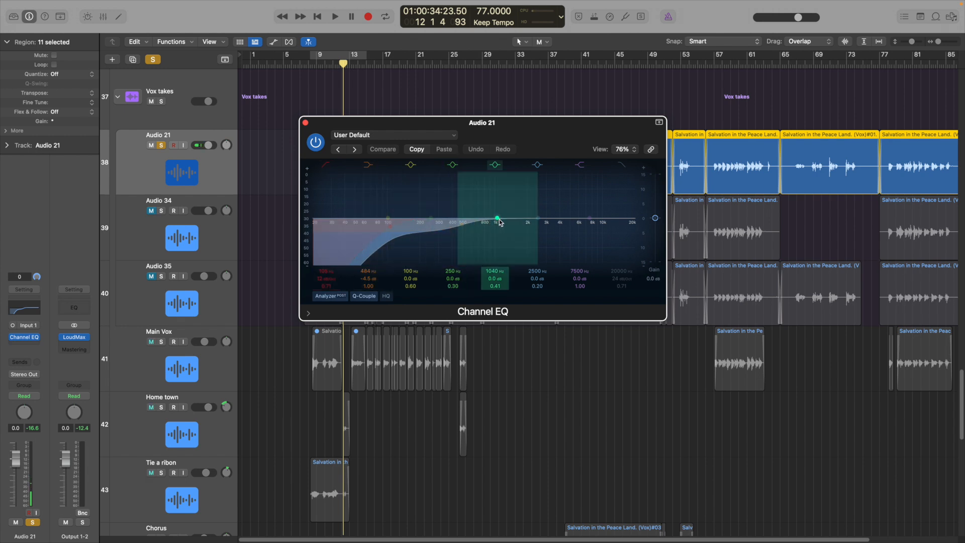
{"action": "key", "text": "space"}
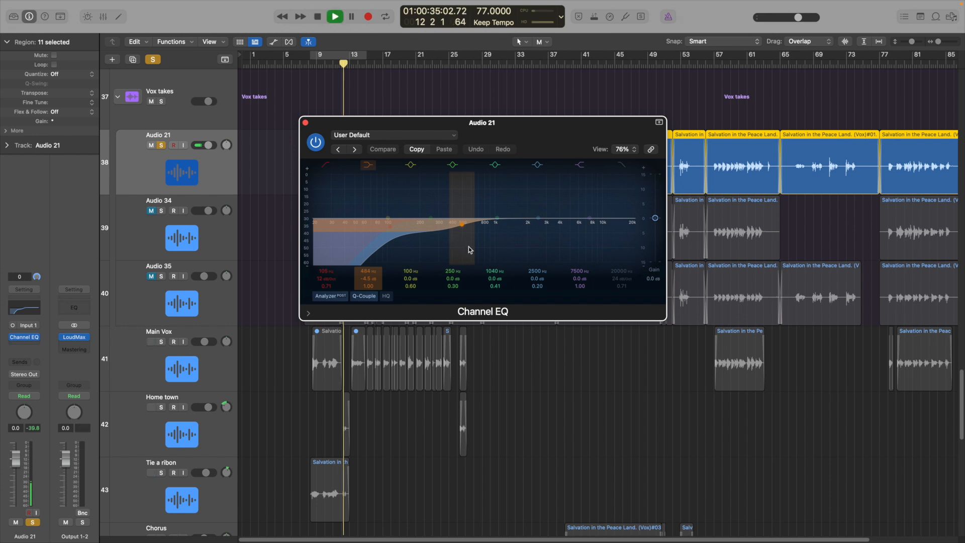
{"action": "left_click", "coordinate": [367, 64]}
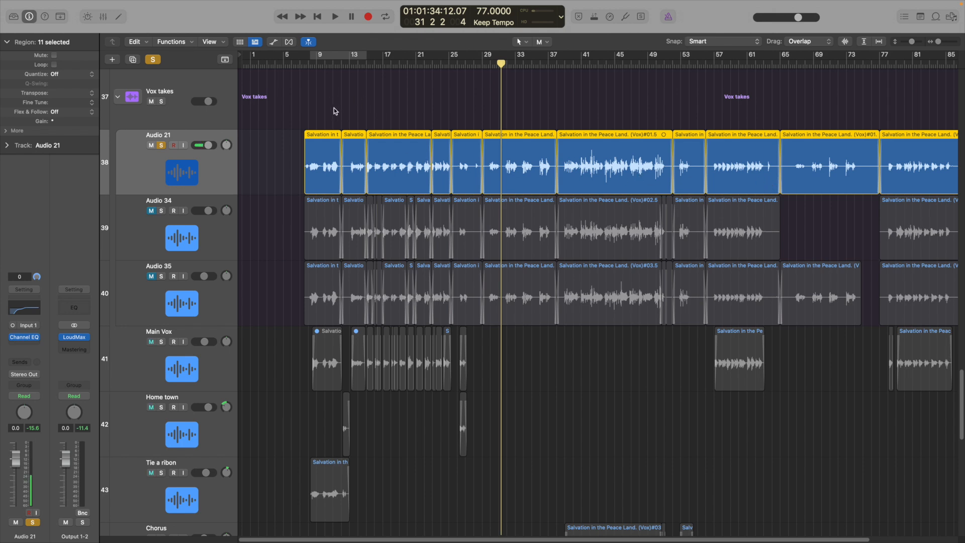
Listen to the opening phrases of the soloed Audio 21 take, from about bar 7 and again around bar 13.
{"action": "scroll", "coordinate": [365, 106], "scroll_direction": "up", "scroll_amount": 8}
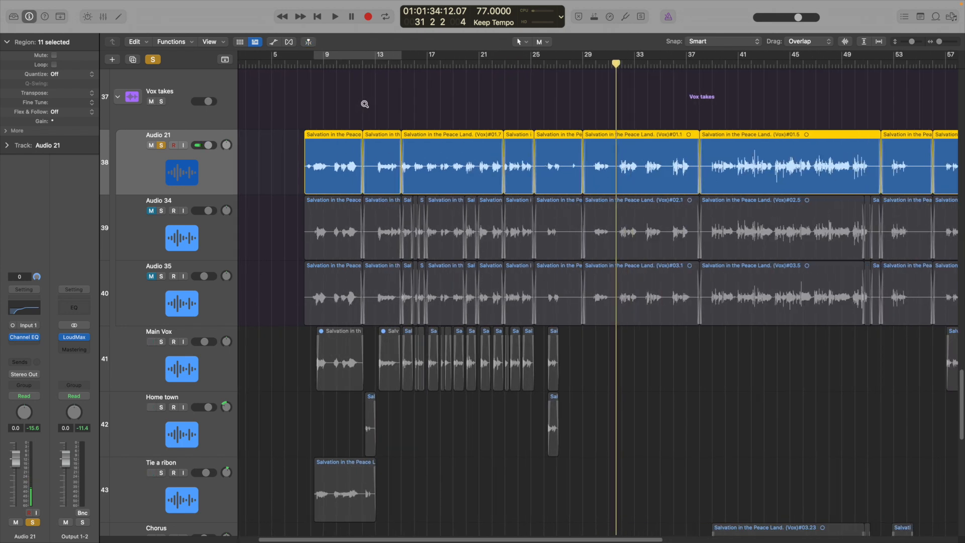
{"action": "double_click", "coordinate": [305, 64]}
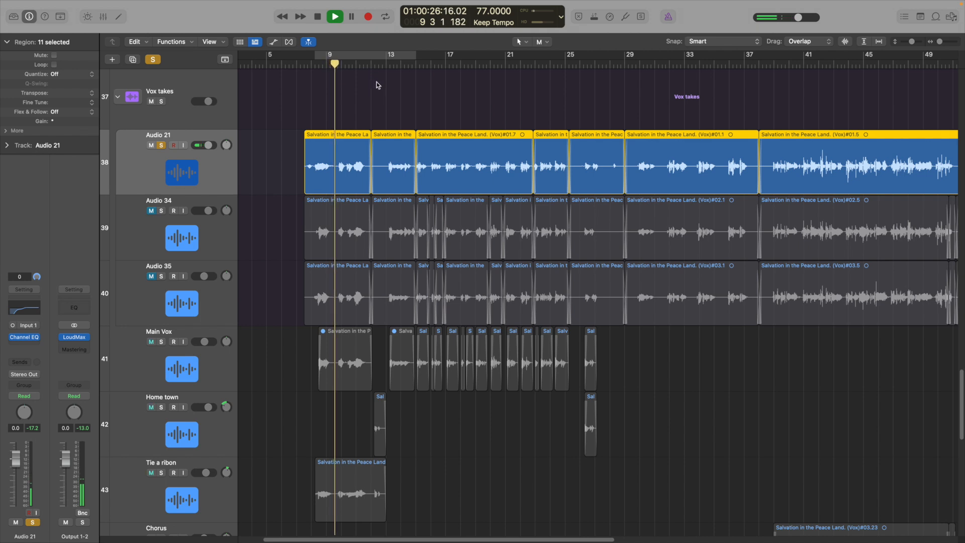
{"action": "scroll", "coordinate": [387, 66], "scroll_direction": "down", "scroll_amount": 1}
{"action": "left_click", "coordinate": [388, 66]}
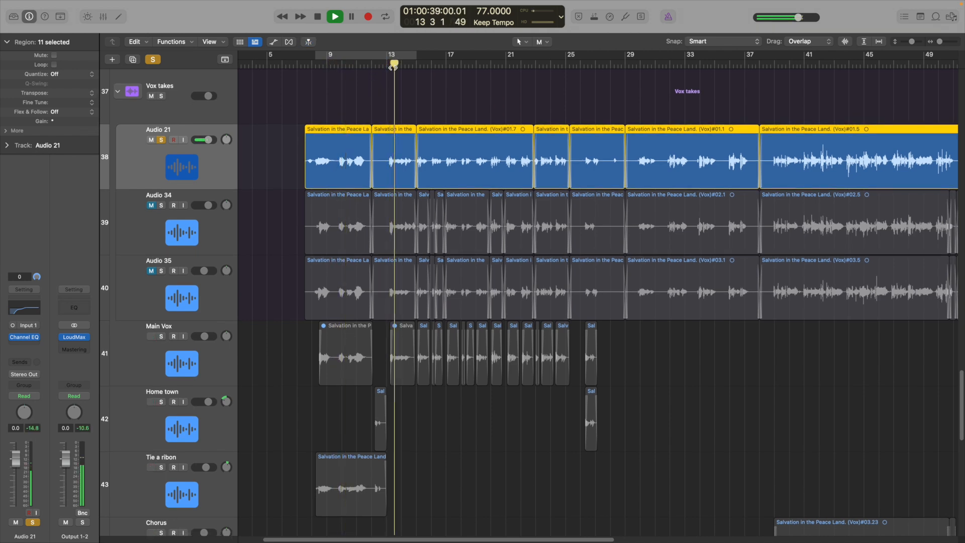
{"action": "key", "text": "space"}
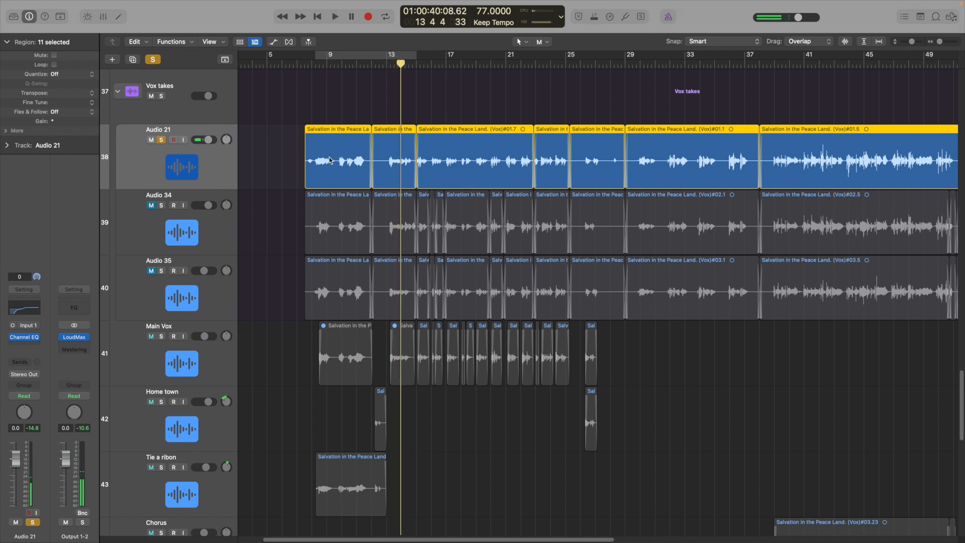
Listen to further phrases of the soloed Audio 21 take, starting at about bar 15 and again beyond bar 22.
{"action": "left_click", "coordinate": [416, 64]}
{"action": "key", "text": "space"}
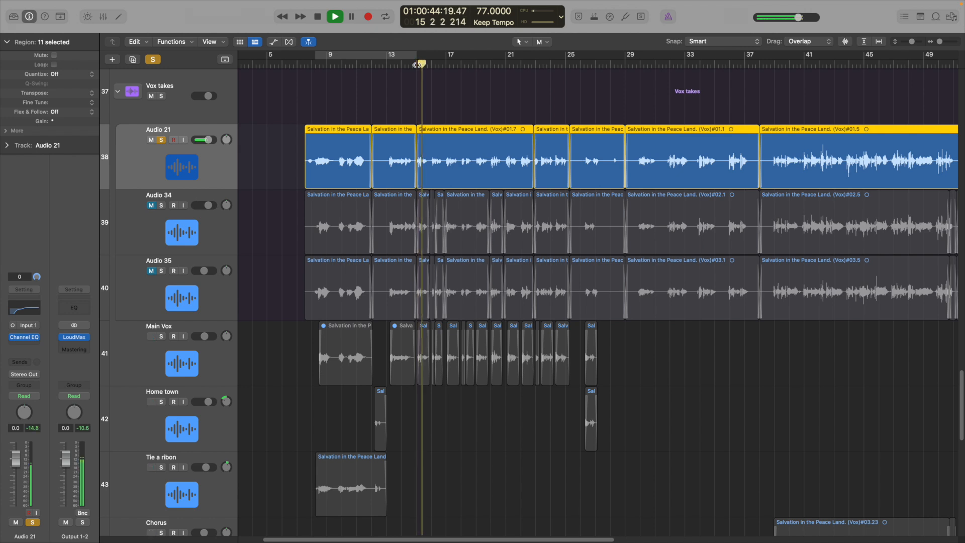
{"action": "key", "text": "space"}
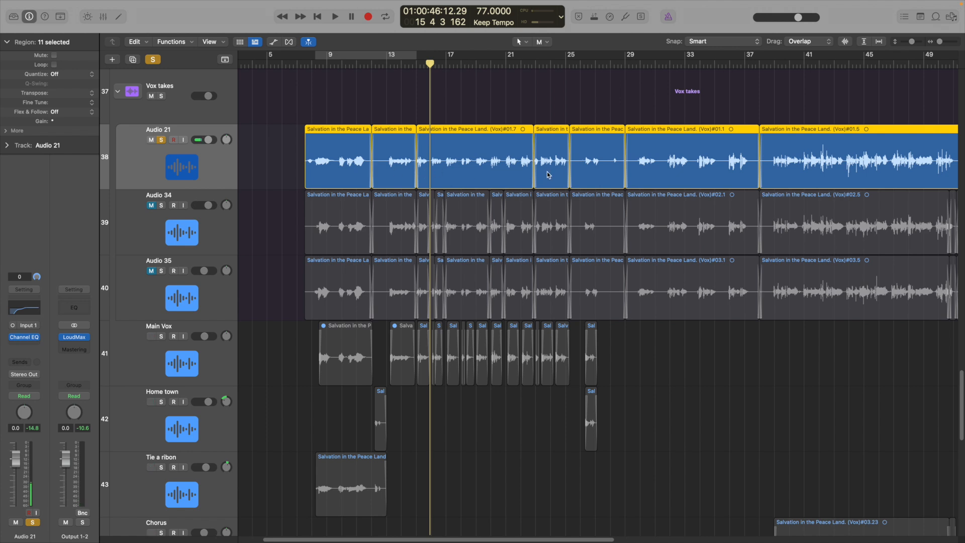
{"action": "left_click_drag", "start_coordinate": [533, 64], "coordinate": [661, 73]}
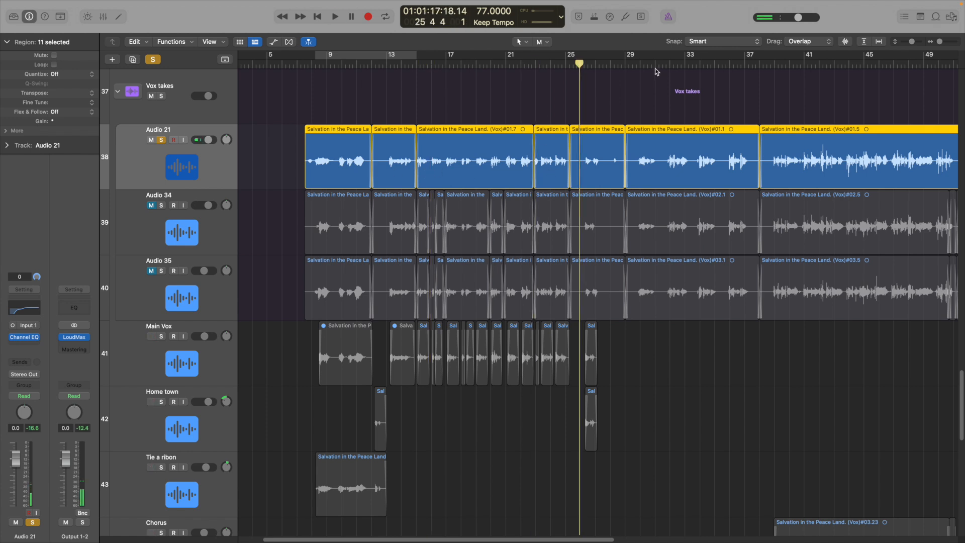
Listen to more phrases of the soloed Audio 21 take, starting at about bar 29 and again at about bar 38.
{"action": "left_click", "coordinate": [628, 65]}
{"action": "key", "text": "space"}
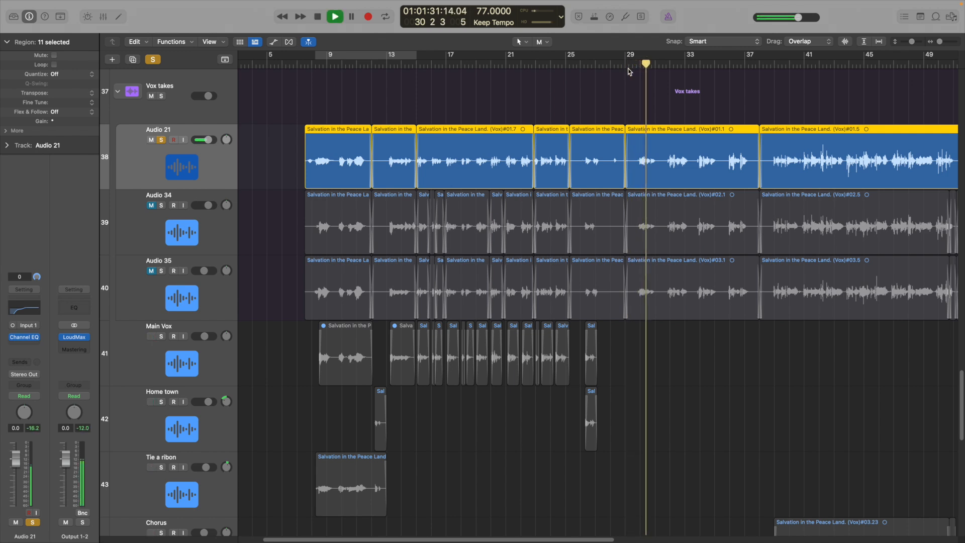
{"action": "key", "text": "space"}
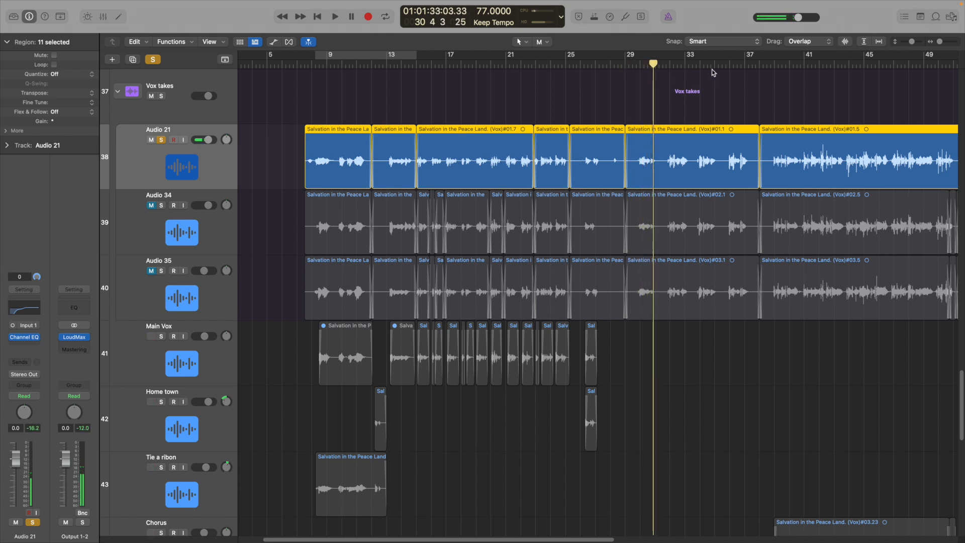
{"action": "left_click", "coordinate": [765, 64]}
{"action": "key", "text": "space"}
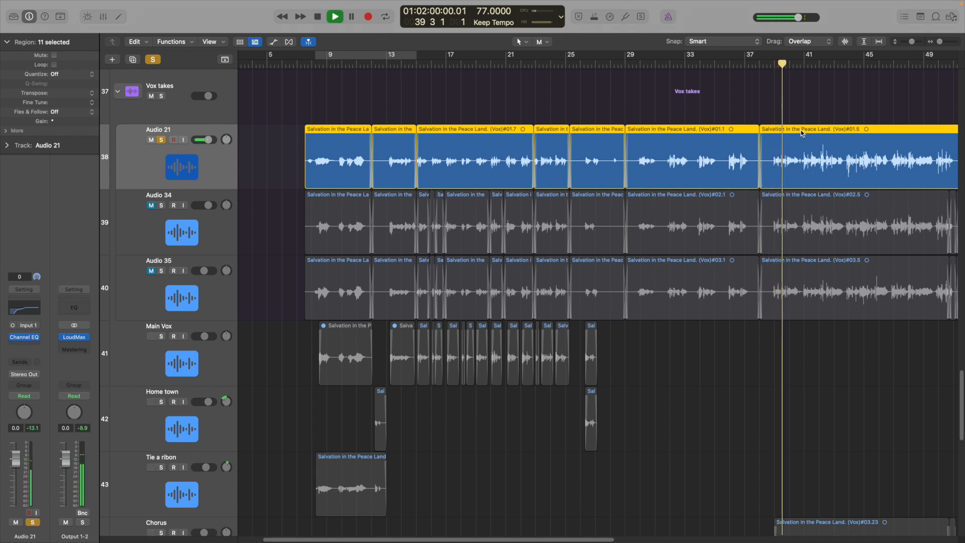
{"action": "scroll", "coordinate": [801, 131], "scroll_direction": "right", "scroll_amount": 15}
{"action": "key", "text": "space"}
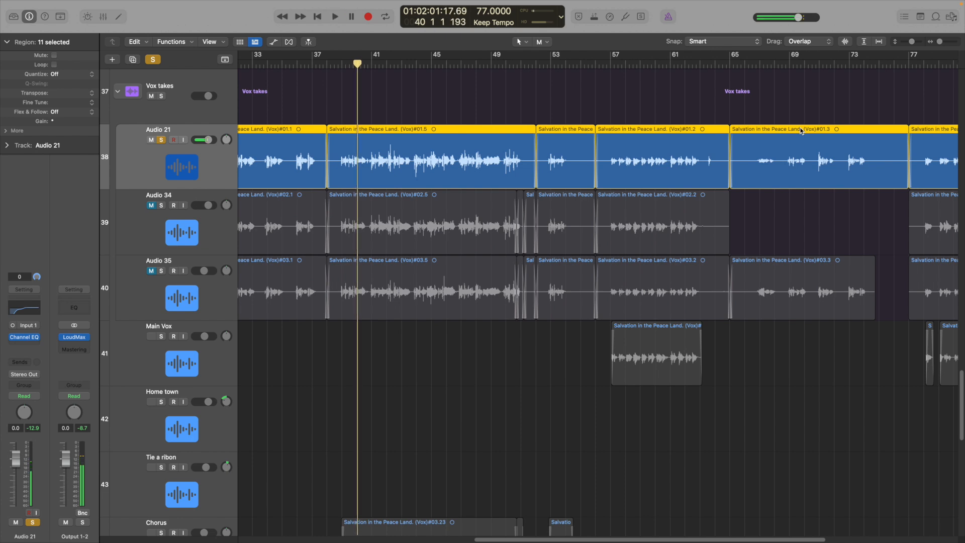
{"action": "scroll", "coordinate": [801, 131], "scroll_direction": "left", "scroll_amount": 15}
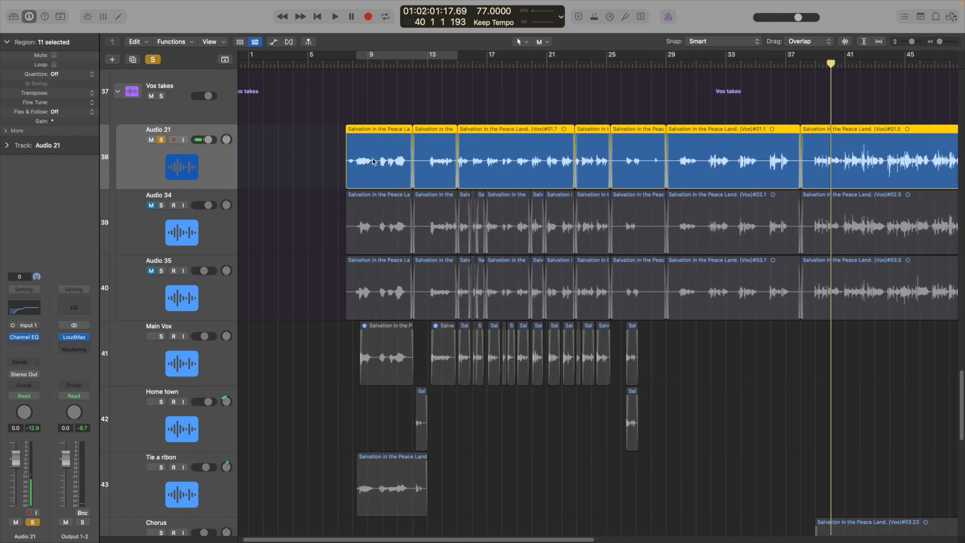
Take Audio 21 out of solo and briefly solo Audio 34 and Audio 35 in turn.
{"action": "left_click", "coordinate": [162, 140]}
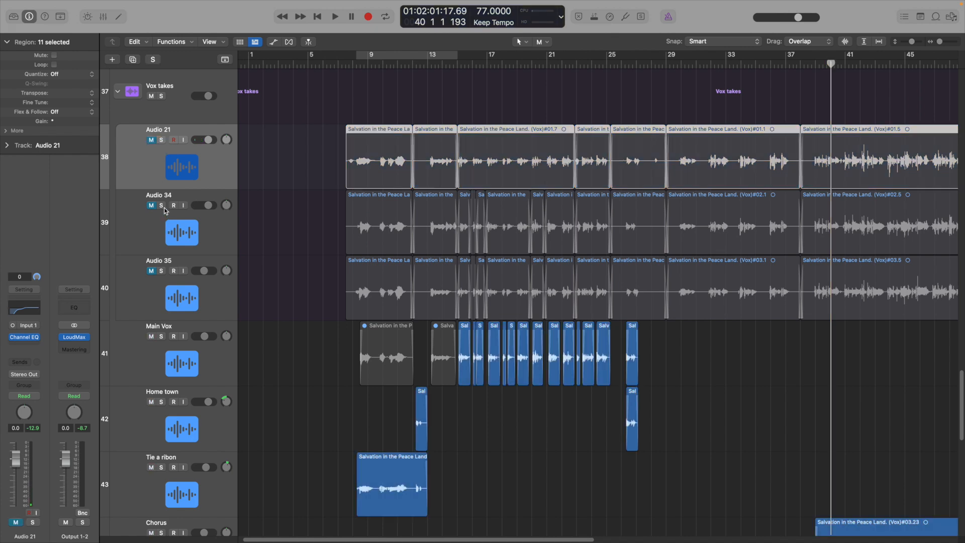
{"action": "left_click", "coordinate": [161, 205]}
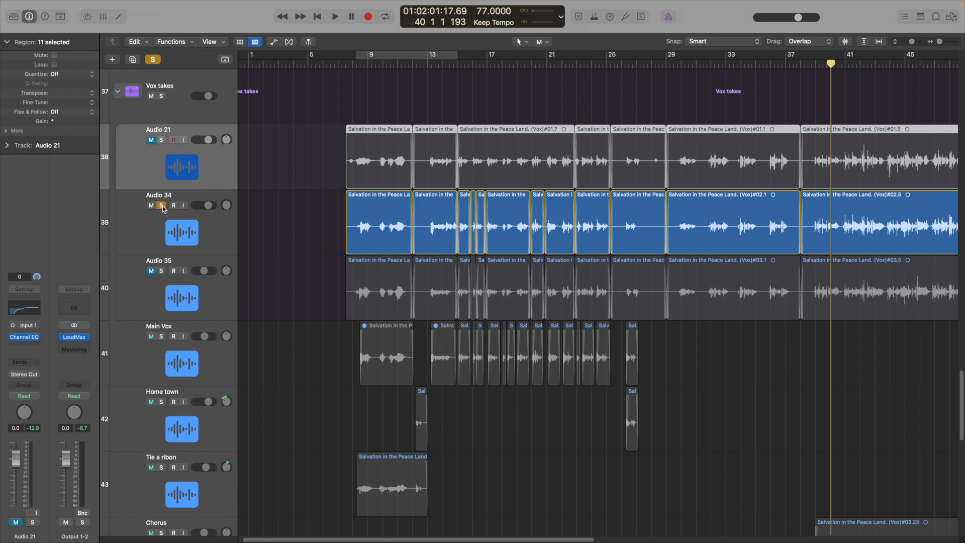
{"action": "left_click", "coordinate": [161, 206]}
{"action": "left_click", "coordinate": [161, 270]}
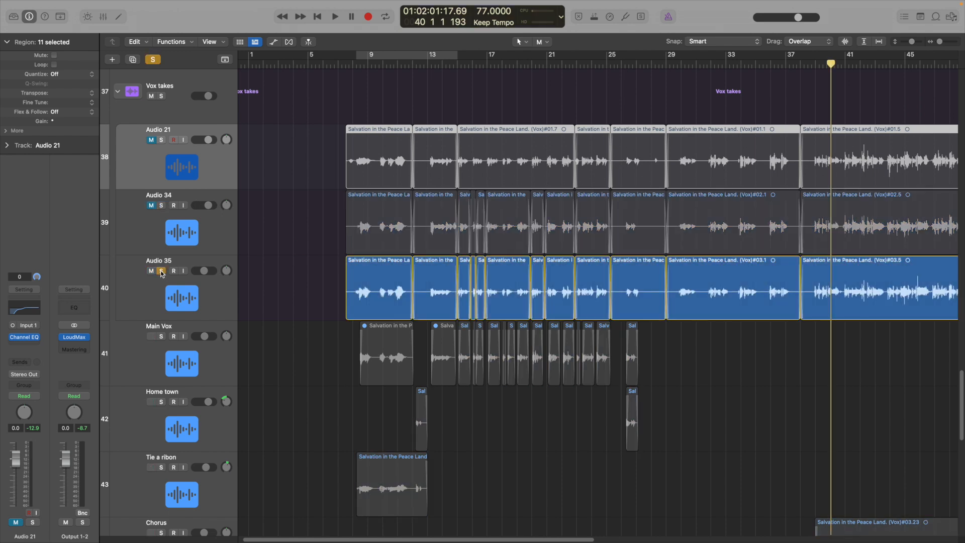
{"action": "left_click", "coordinate": [162, 271]}
{"action": "scroll", "coordinate": [489, 266], "scroll_direction": "right", "scroll_amount": 15}
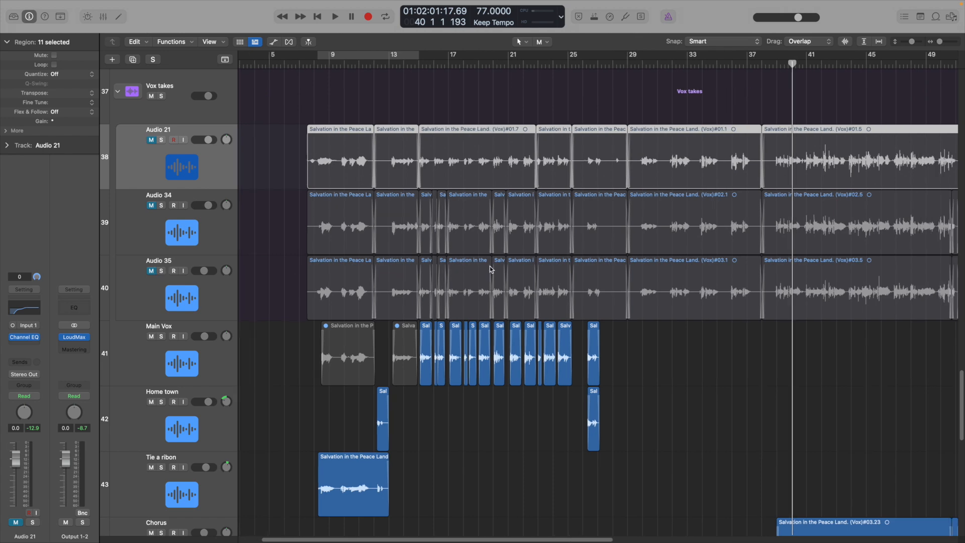
{"action": "scroll", "coordinate": [488, 264], "scroll_direction": "left", "scroll_amount": 12}
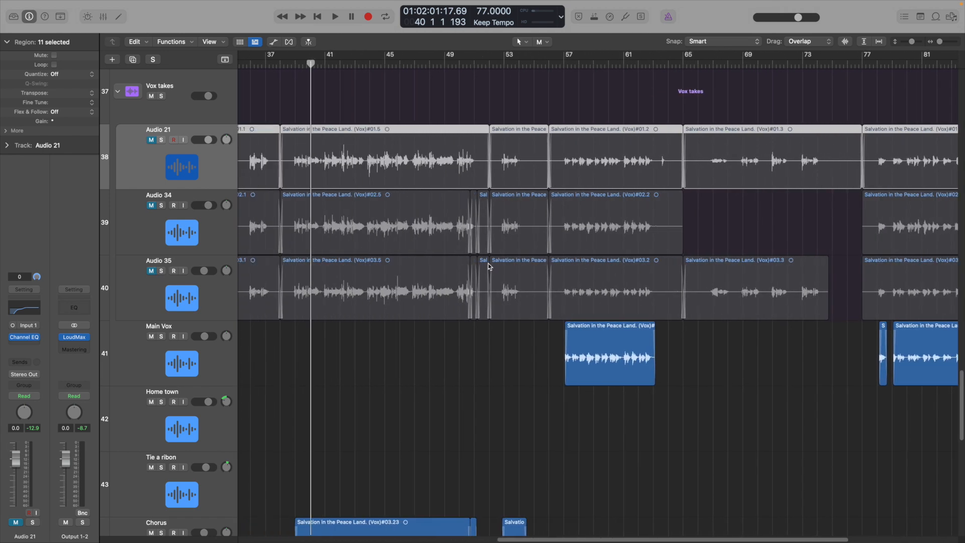
{"action": "scroll", "coordinate": [489, 265], "scroll_direction": "left", "scroll_amount": 5}
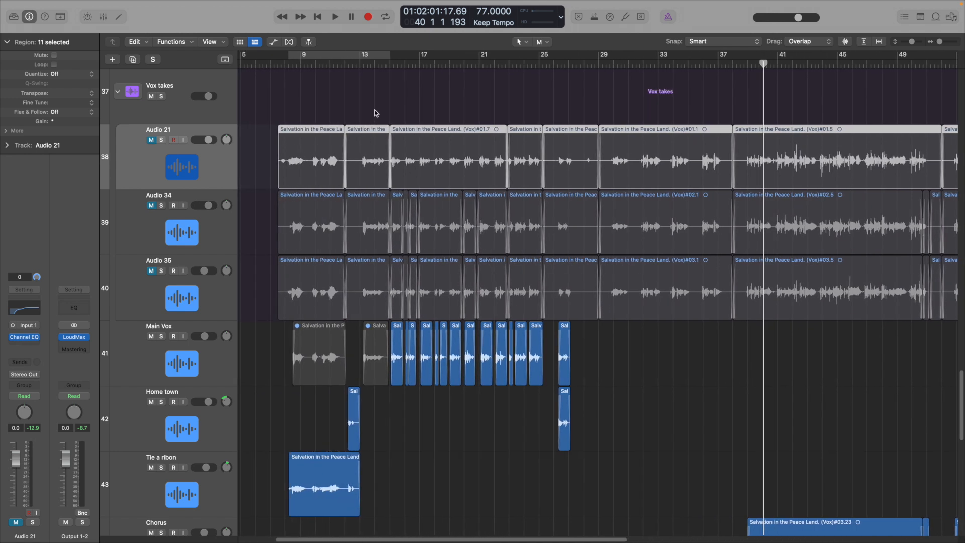
Loop the opening phrase from about bar 7 to bar 12, listen to Audio 21 and mute that track.
{"action": "left_click", "coordinate": [349, 55]}
{"action": "left_click_drag", "start_coordinate": [353, 56], "coordinate": [345, 73]}
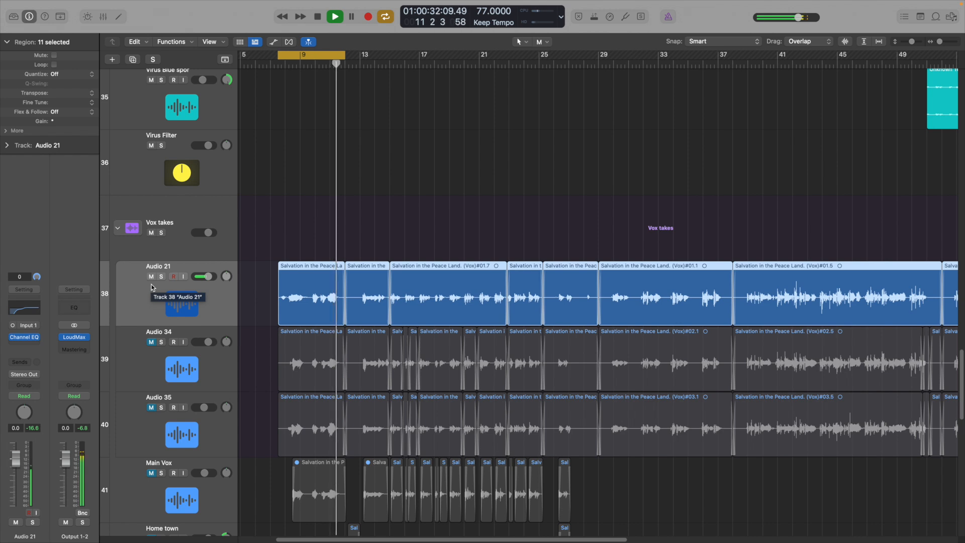
{"action": "left_click", "coordinate": [151, 276]}
{"action": "key", "text": "space"}
Unmute Audio 34, move the loop start to about bar 8, listen to the take and mute it again.
{"action": "left_click", "coordinate": [151, 342]}
{"action": "key", "text": "space"}
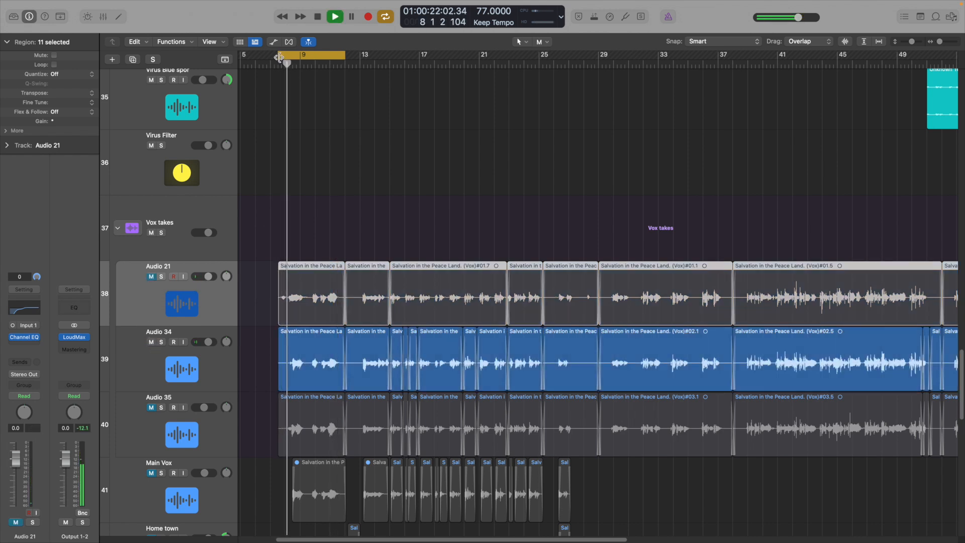
{"action": "left_click_drag", "start_coordinate": [277, 55], "coordinate": [285, 56]}
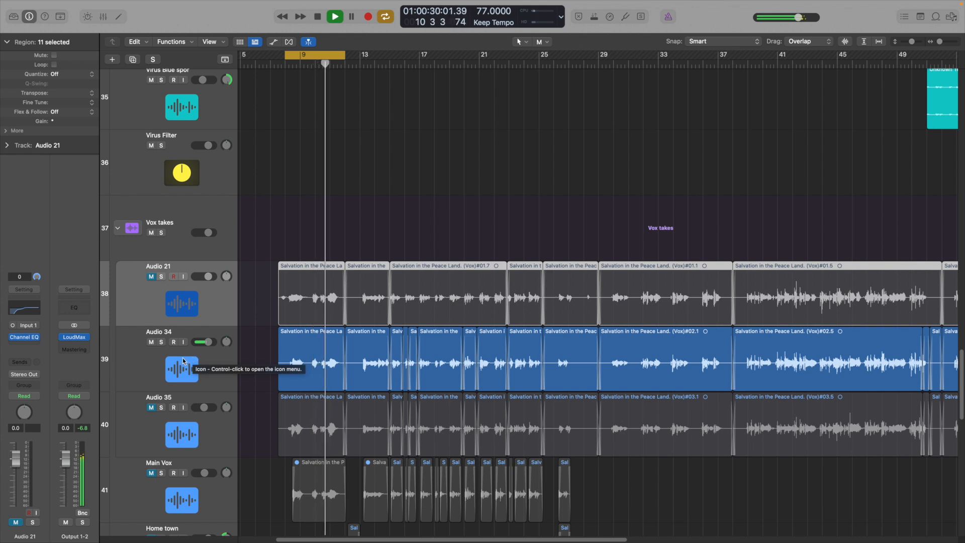
{"action": "key", "text": "space"}
{"action": "left_click", "coordinate": [151, 344]}
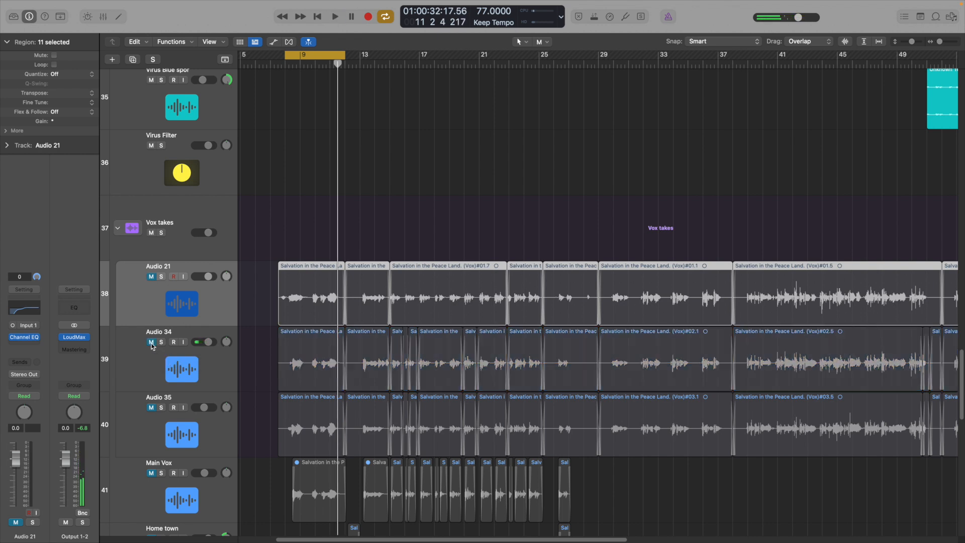
Unmute Audio 35 and listen to its opening phrase within the loop from about bar 8 to bar 12.
{"action": "left_click", "coordinate": [151, 407]}
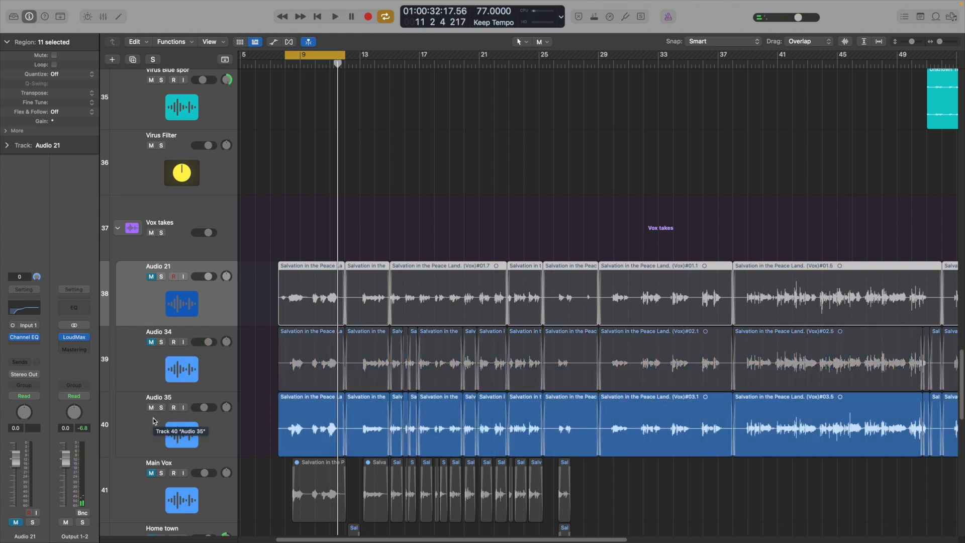
{"action": "key", "text": "space"}
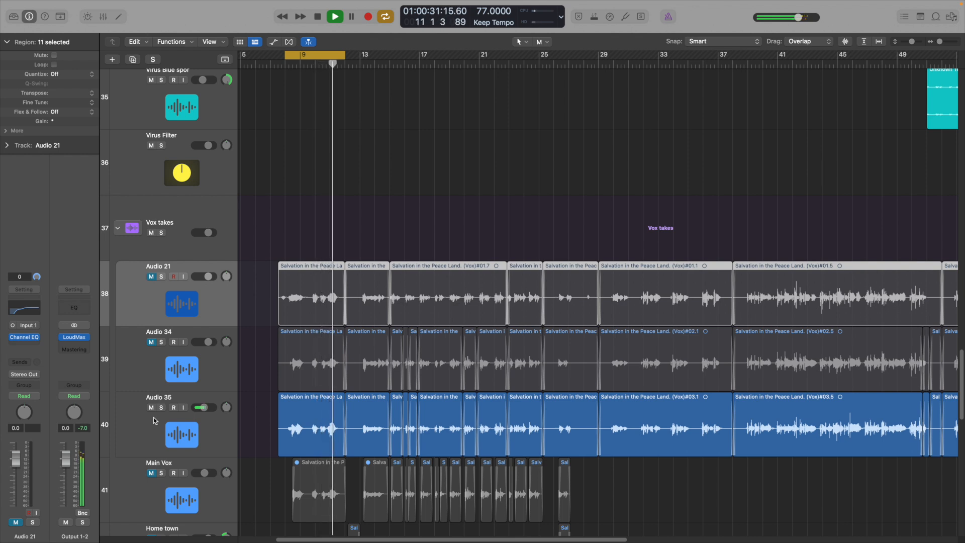
{"action": "key", "text": "space"}
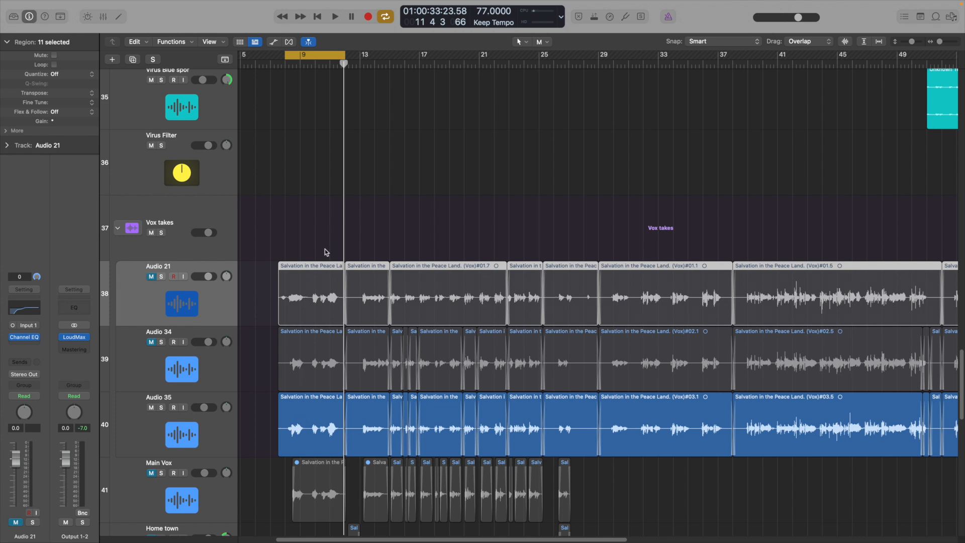
Mute the selected regions on Audio 21 and the first region on Audio 35.
{"action": "left_click", "coordinate": [318, 303], "text": "super"}
{"action": "left_click", "coordinate": [313, 433], "text": "super"}
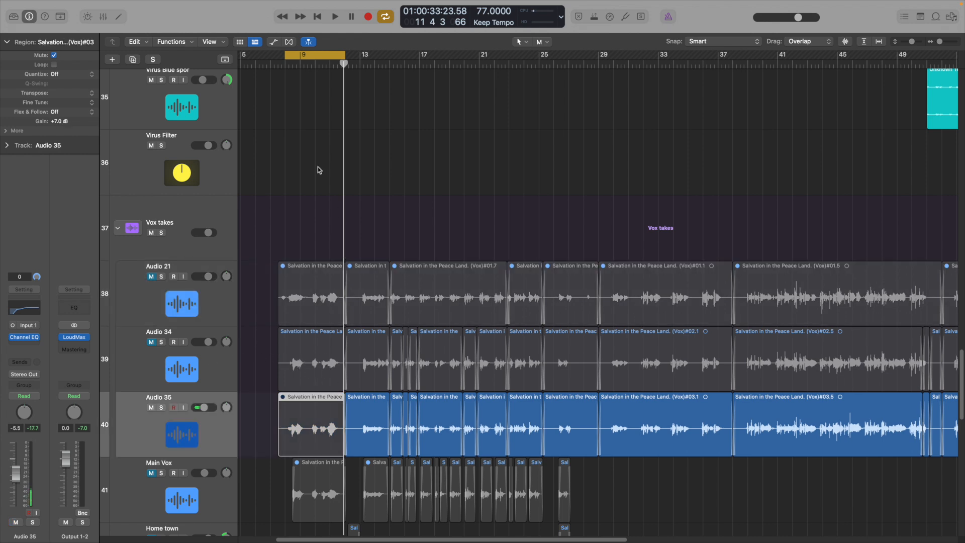
Loop about bars 15 to 25, unmute the Audio 21 region starting at bar 15, listen to it and mute the track.
{"action": "left_click_drag", "start_coordinate": [307, 55], "coordinate": [541, 56]}
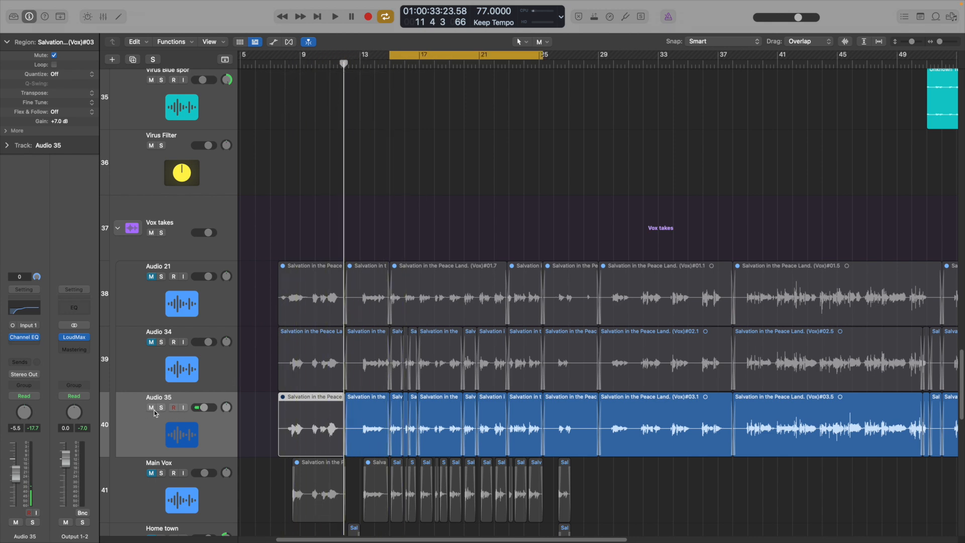
{"action": "left_click", "coordinate": [437, 295]}
{"action": "key", "text": "space"}
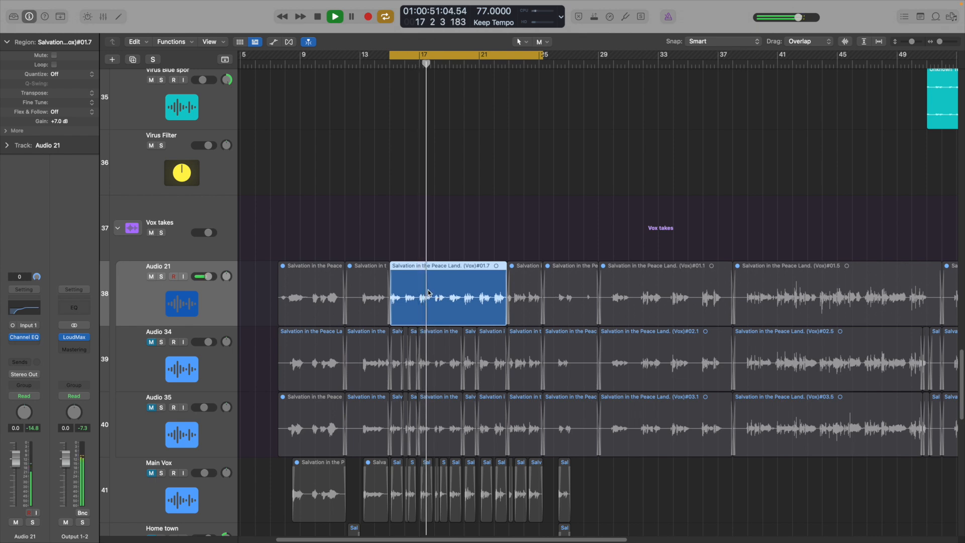
{"action": "key", "text": "space"}
{"action": "left_click", "coordinate": [150, 277]}
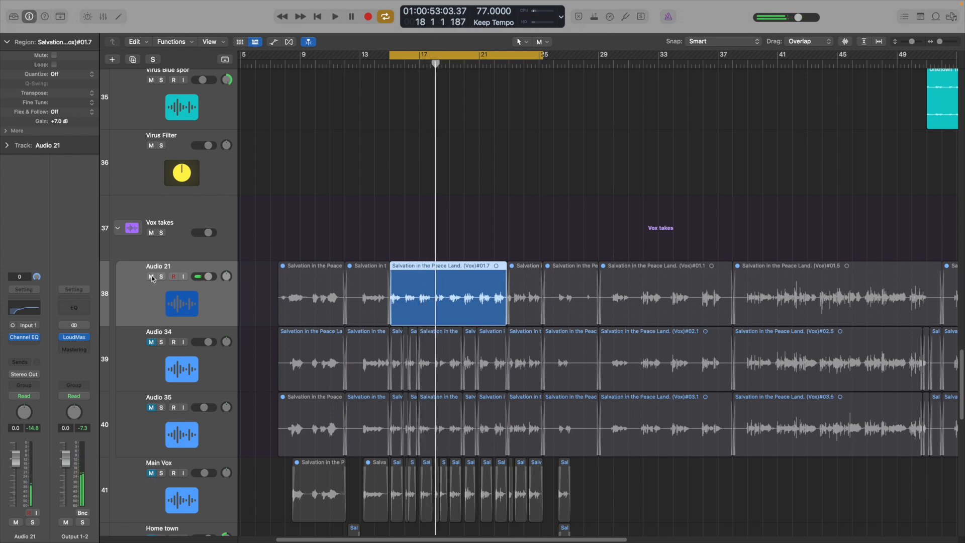
Compare the looped passage from bar 15 on Audio 34 and Audio 35, unmuting one take at a time.
{"action": "left_click", "coordinate": [153, 342]}
{"action": "key", "text": "space"}
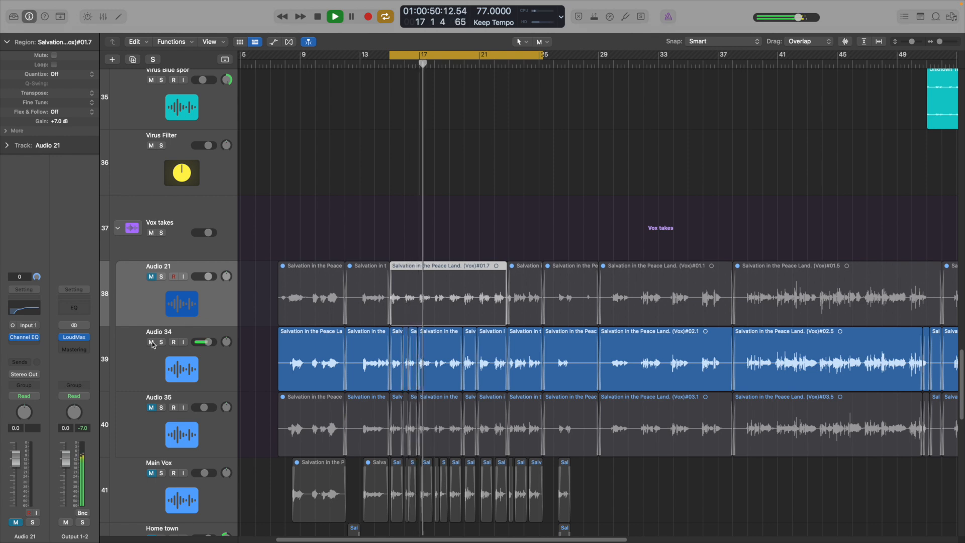
{"action": "left_click", "coordinate": [152, 341]}
{"action": "left_click", "coordinate": [152, 408]}
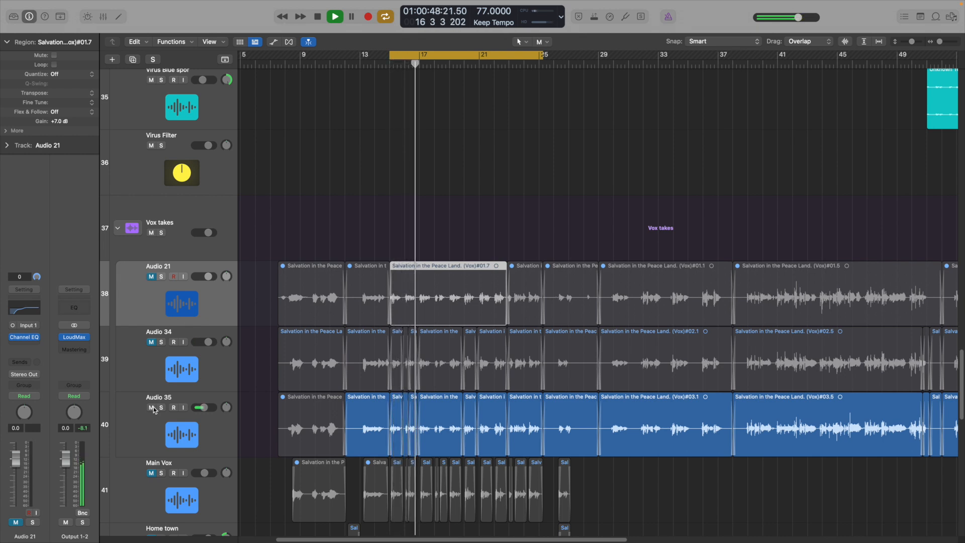
{"action": "key", "text": "space"}
Create a duplicate audio track below Audio 35 and copy the Audio 35 phrase at bar 15 onto it.
{"action": "scroll", "coordinate": [287, 390], "scroll_direction": "up", "scroll_amount": 5}
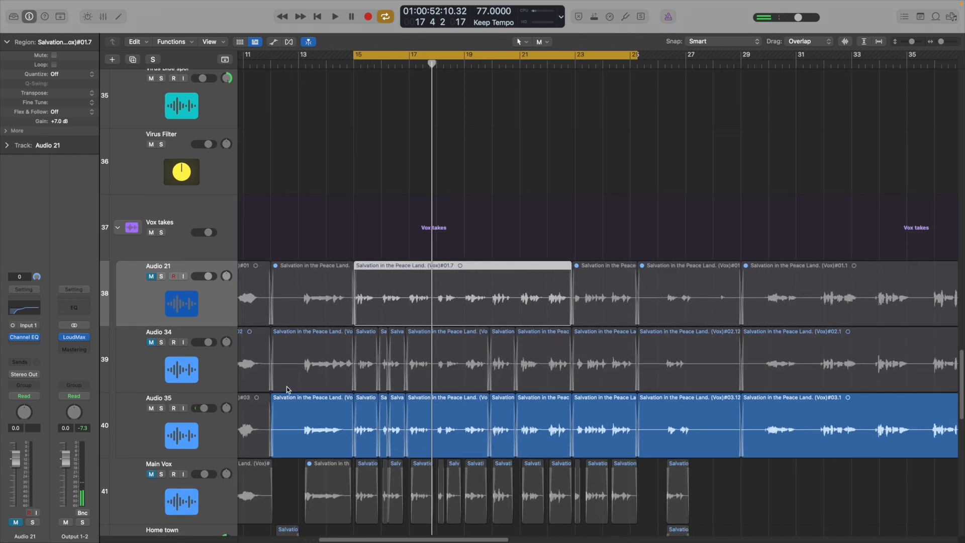
{"action": "scroll", "coordinate": [286, 387], "scroll_direction": "up", "scroll_amount": 5}
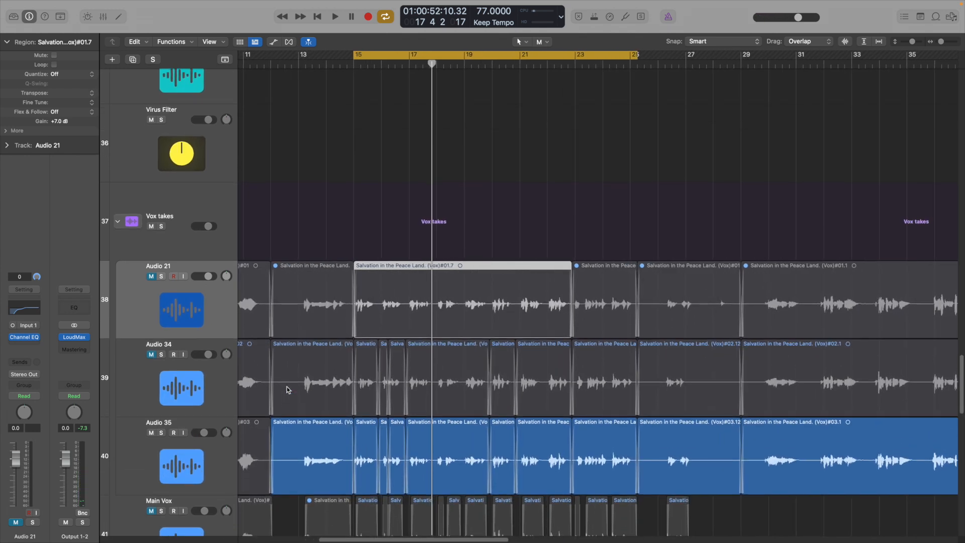
{"action": "scroll", "coordinate": [287, 387], "scroll_direction": "up", "scroll_amount": 3}
{"action": "scroll", "coordinate": [287, 386], "scroll_direction": "down", "scroll_amount": 3}
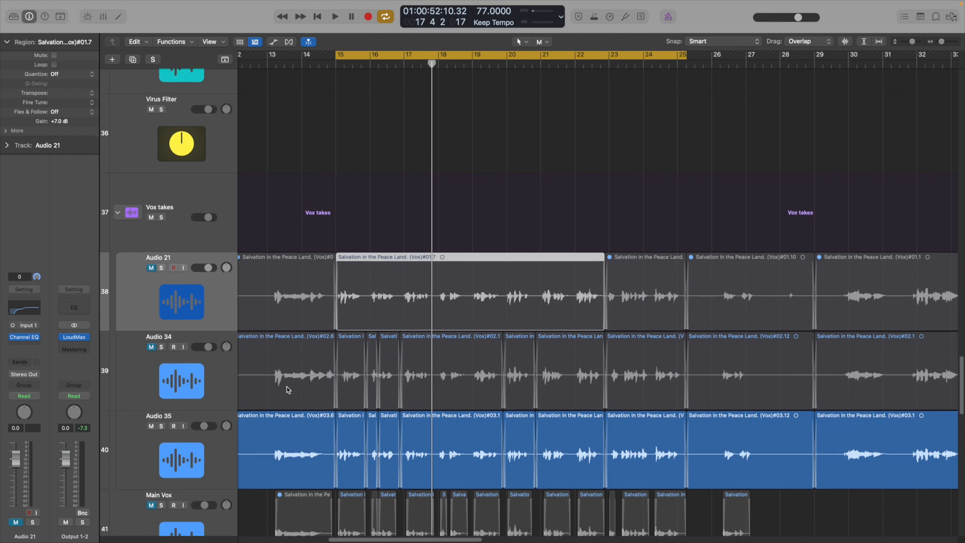
{"action": "scroll", "coordinate": [287, 390], "scroll_direction": "down", "scroll_amount": 5}
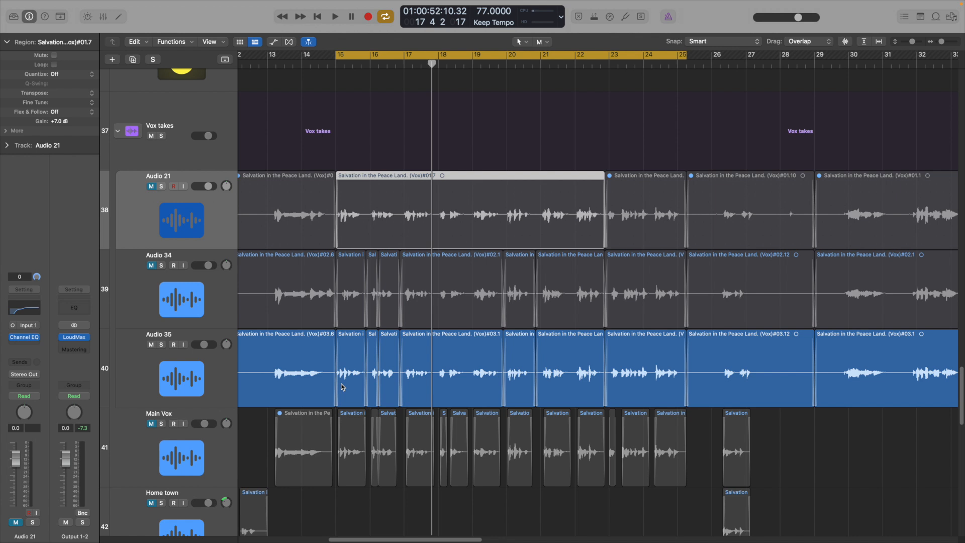
{"action": "scroll", "coordinate": [358, 315], "scroll_direction": "down", "scroll_amount": 2}
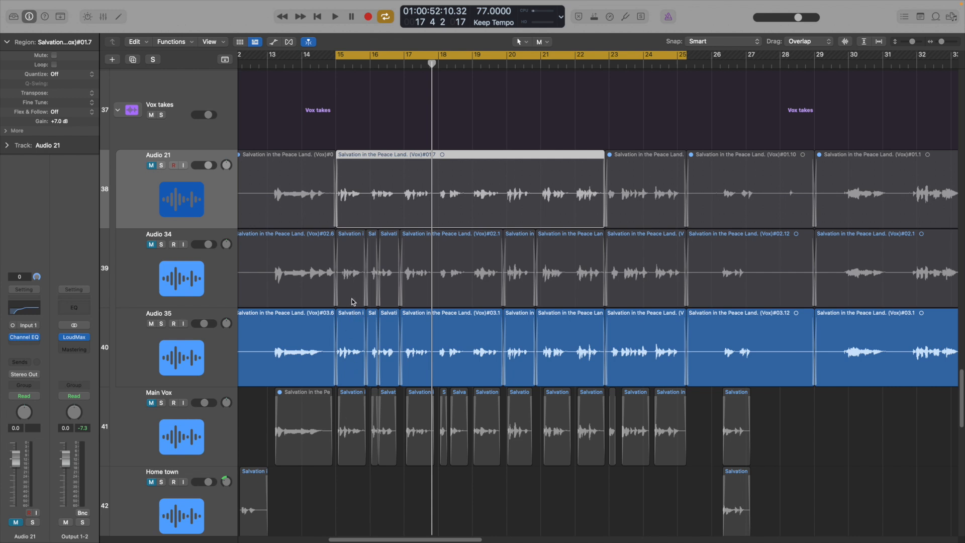
{"action": "left_click", "coordinate": [221, 369]}
{"action": "key", "text": "super+d"}
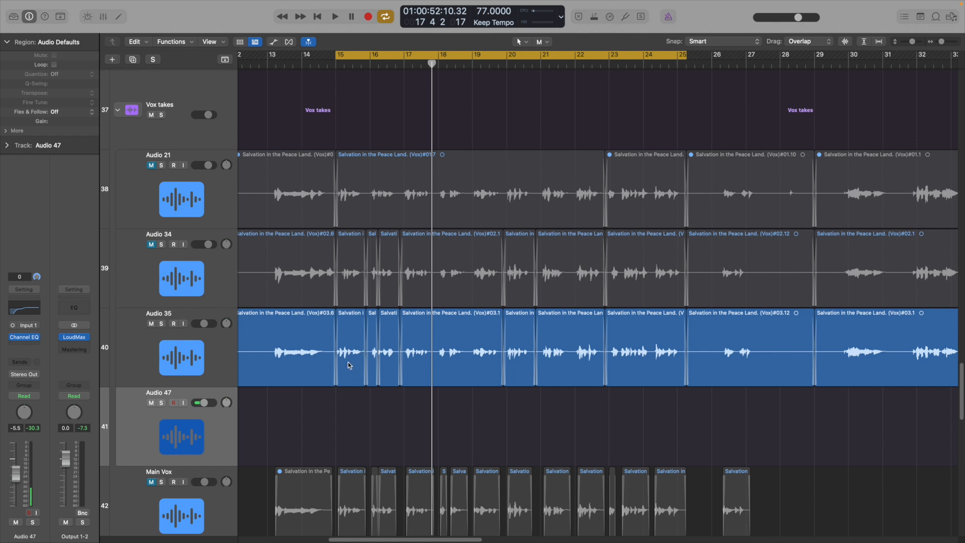
{"action": "left_click_drag", "start_coordinate": [350, 363], "coordinate": [350, 405]}
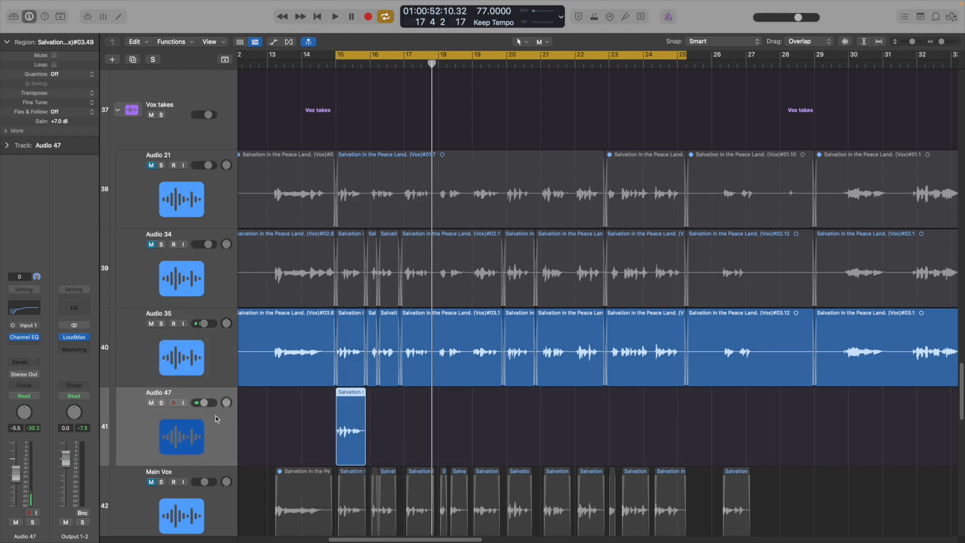
Copy the short Audio 34 phrase near bar 16 and the following Audio 35 phrase onto the Audio 47 track.
{"action": "left_click", "coordinate": [372, 286]}
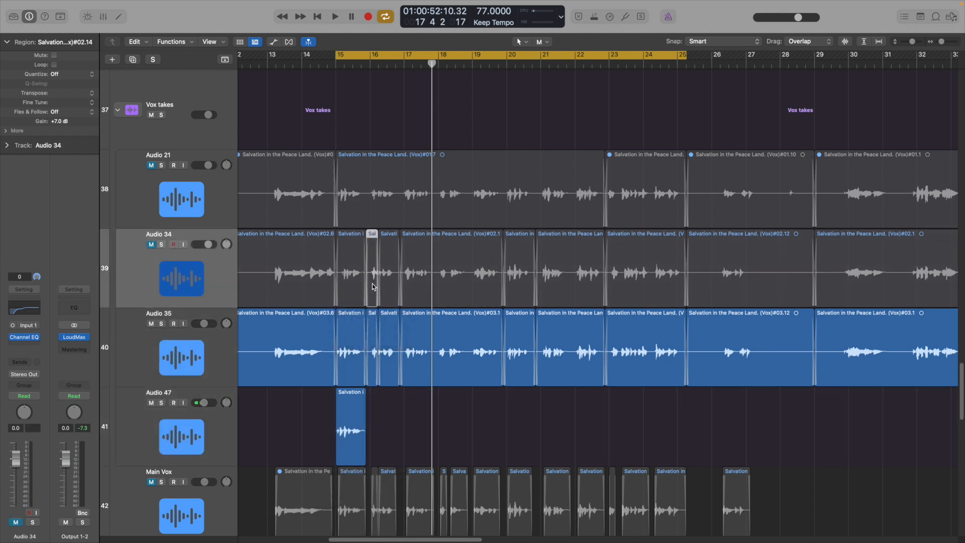
{"action": "left_click_drag", "start_coordinate": [362, 435], "coordinate": [373, 402]}
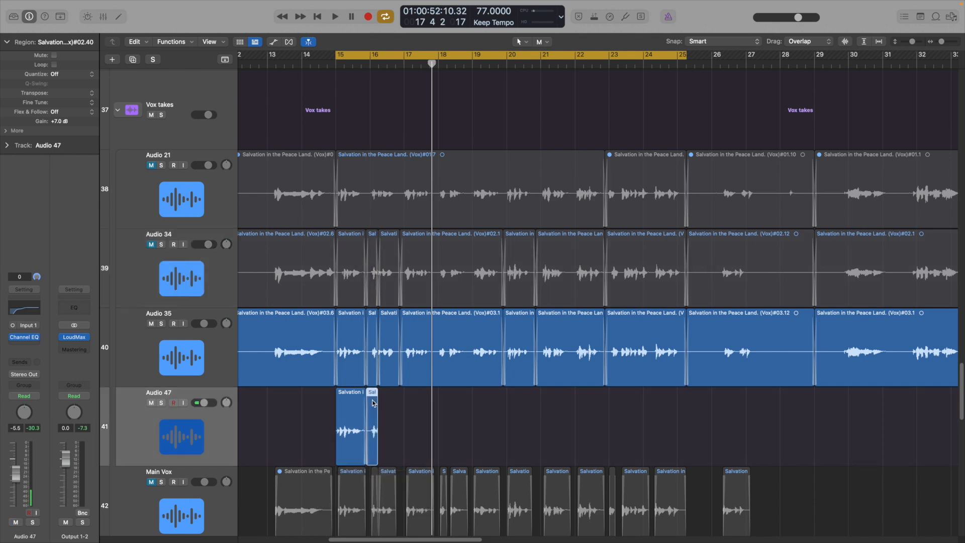
{"action": "left_click", "coordinate": [390, 351]}
{"action": "left_click_drag", "start_coordinate": [390, 351], "coordinate": [391, 401]}
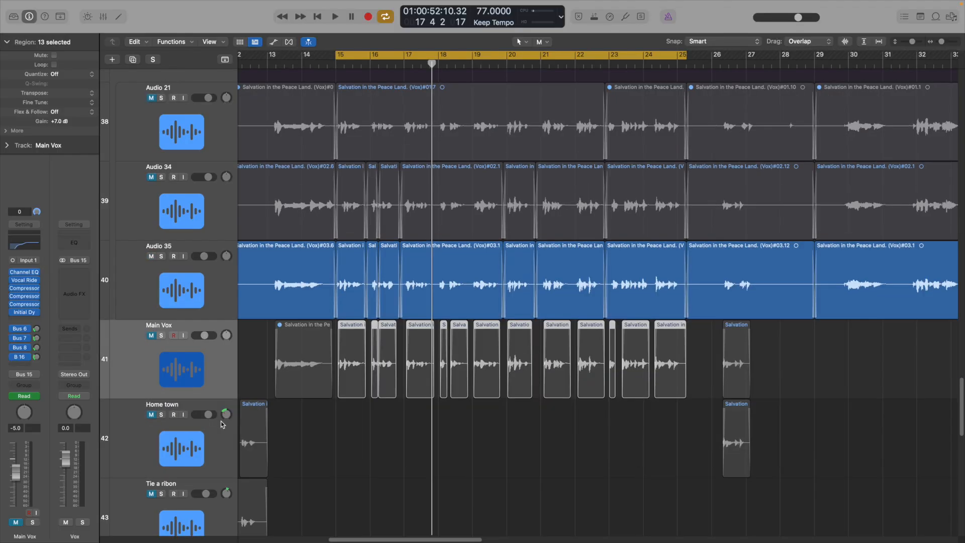
{"action": "scroll", "coordinate": [221, 424], "scroll_direction": "down", "scroll_amount": 3}
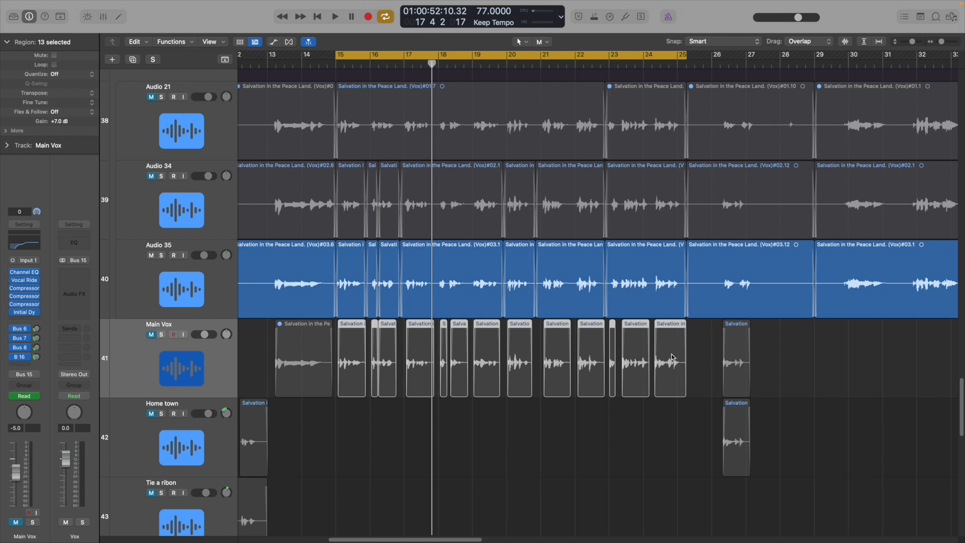
Collapse the Vox takes stack, fit the whole arrangement in view and deselect the Main Vox regions.
{"action": "scroll", "coordinate": [665, 363], "scroll_direction": "up", "scroll_amount": 3}
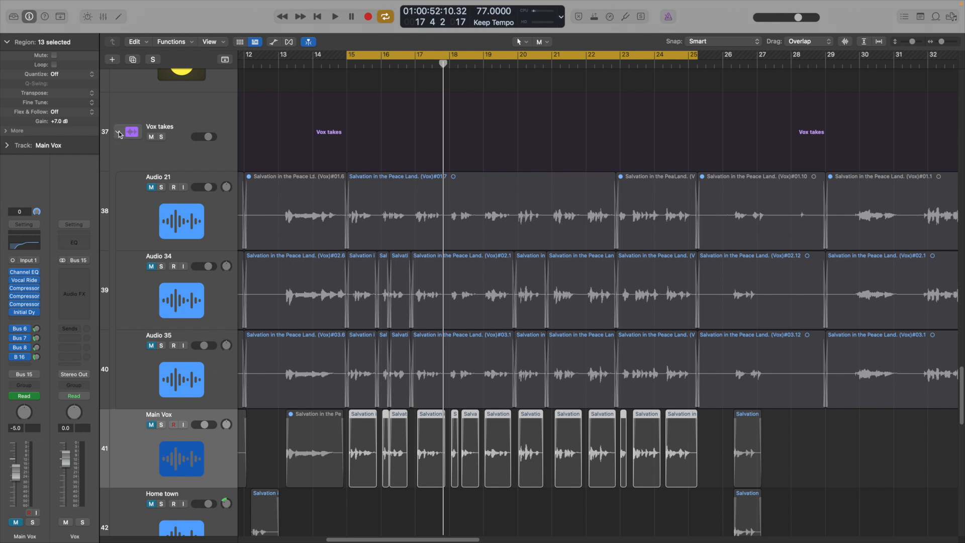
{"action": "left_click", "coordinate": [119, 133]}
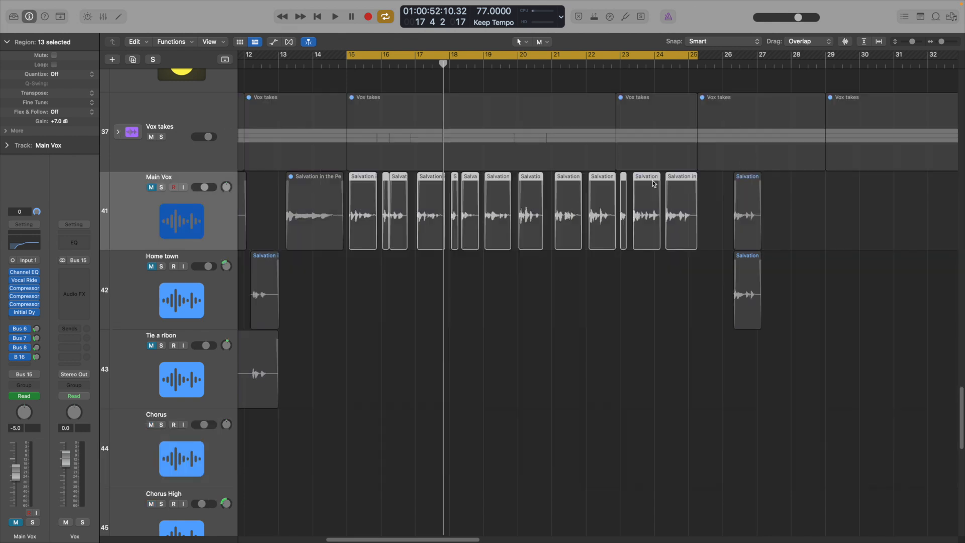
{"action": "key", "text": "z"}
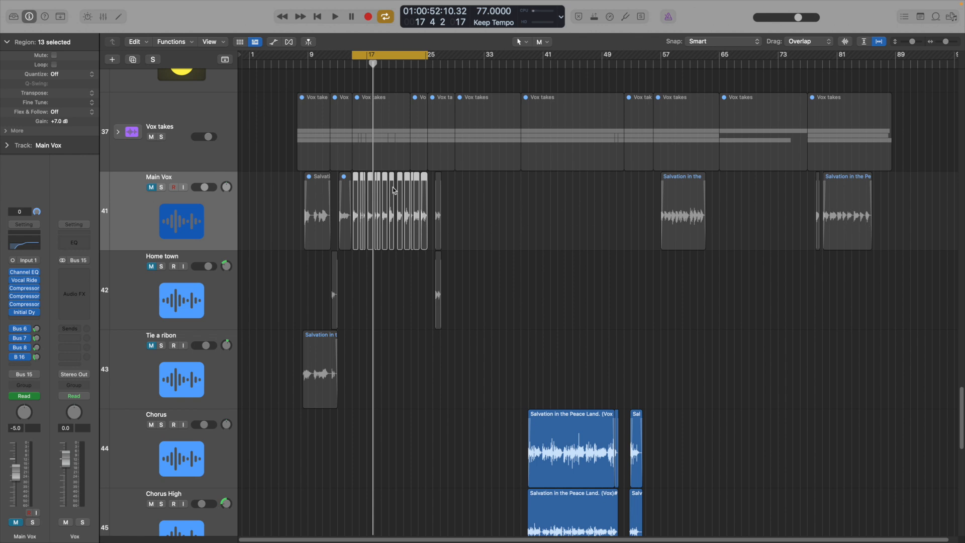
{"action": "left_click", "coordinate": [280, 205]}
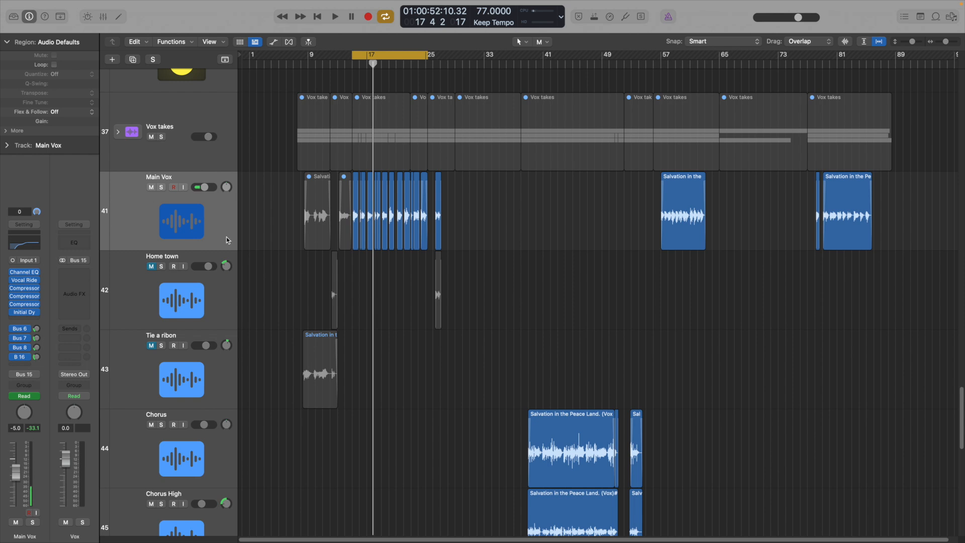
Examine the layered vocal tracks below Main Vox, from Chorus, Chorus High and Chorus Deep to Set out on the ocean and Boatman High.
{"action": "scroll", "coordinate": [220, 281], "scroll_direction": "down", "scroll_amount": 5}
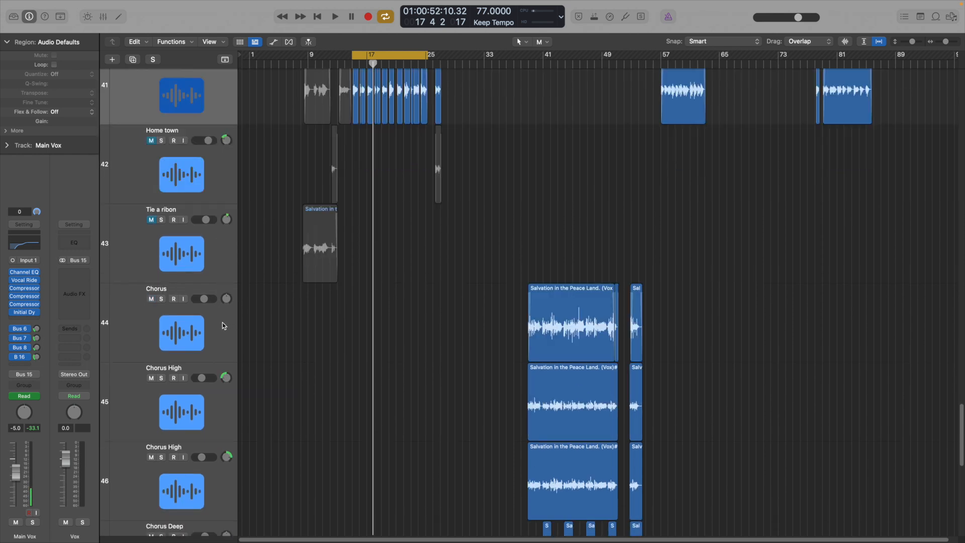
{"action": "left_click", "coordinate": [225, 326]}
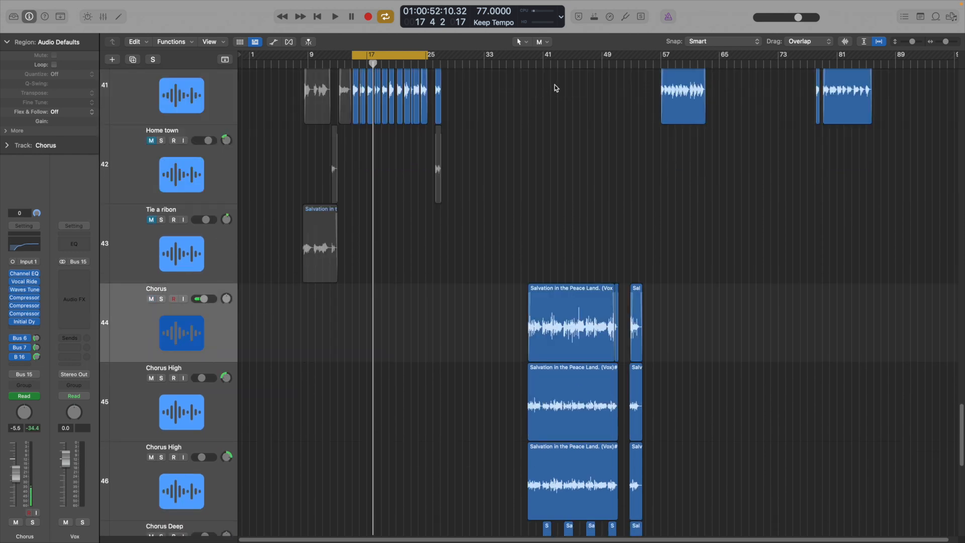
{"action": "scroll", "coordinate": [212, 326], "scroll_direction": "down", "scroll_amount": 4}
{"action": "left_click", "coordinate": [212, 326]}
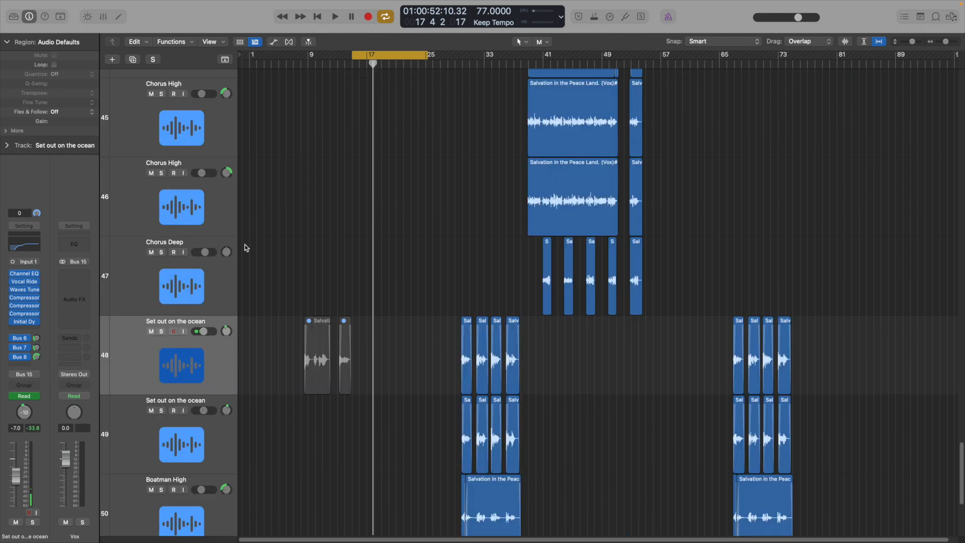
{"action": "scroll", "coordinate": [452, 372], "scroll_direction": "down", "scroll_amount": 8}
{"action": "scroll", "coordinate": [452, 372], "scroll_direction": "up", "scroll_amount": 2}
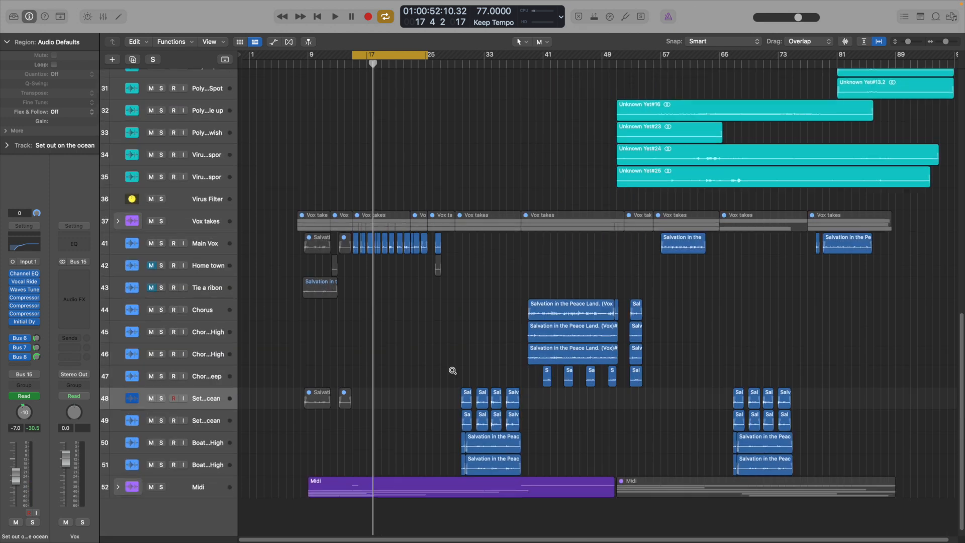
{"action": "left_click", "coordinate": [207, 229]}
{"action": "left_click", "coordinate": [211, 288]}
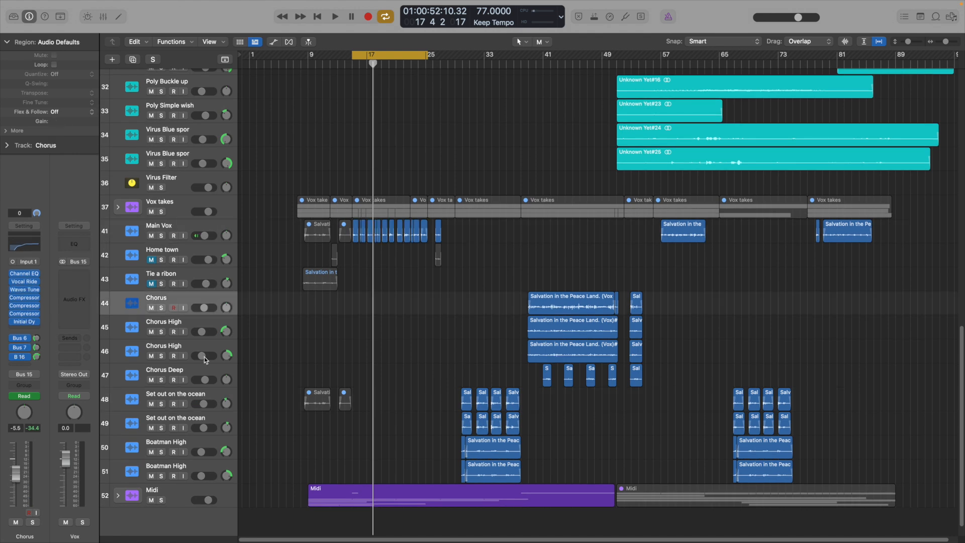
{"action": "left_click_drag", "start_coordinate": [211, 400], "coordinate": [217, 471]}
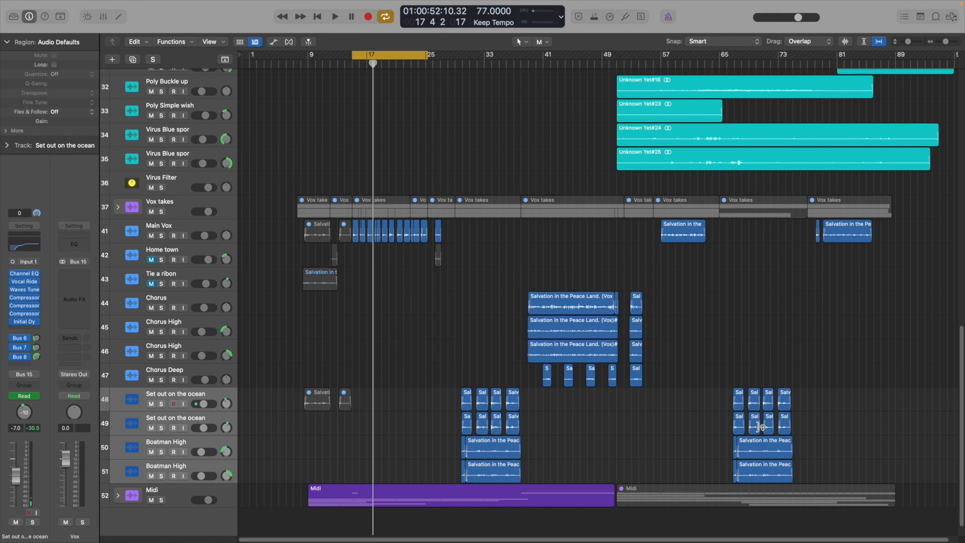
{"action": "left_click", "coordinate": [563, 312]}
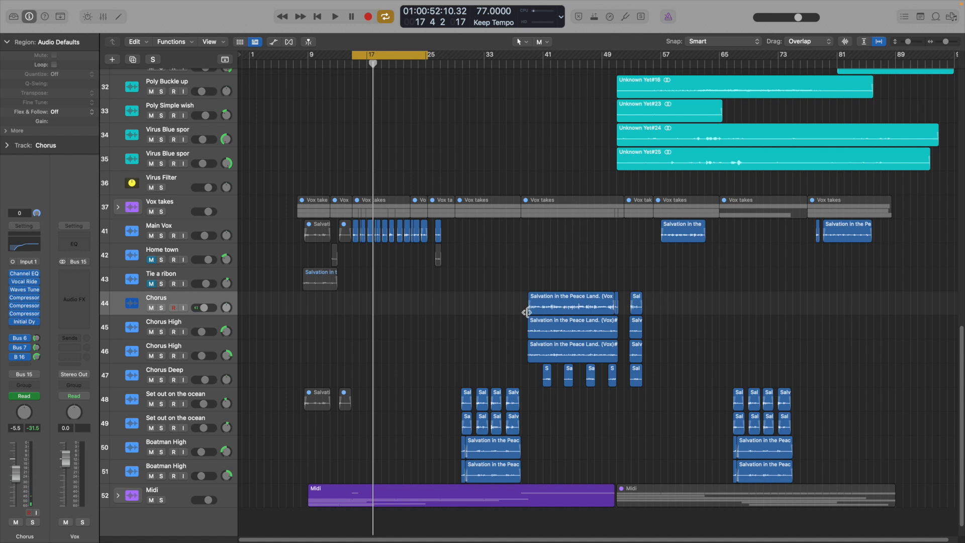
{"action": "left_click", "coordinate": [201, 325]}
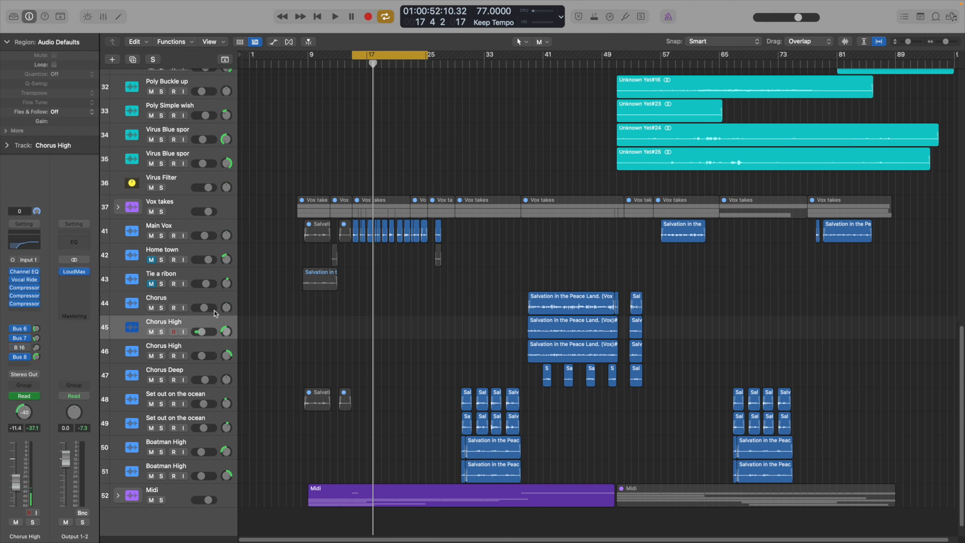
Move the cycle range to about bars 30 to 40 and listen to the layered Set out on the ocean and Boatman High vocals.
{"action": "left_click", "coordinate": [380, 56]}
{"action": "left_click", "coordinate": [381, 56]}
{"action": "left_click_drag", "start_coordinate": [382, 56], "coordinate": [496, 73]}
{"action": "key", "text": "space"}
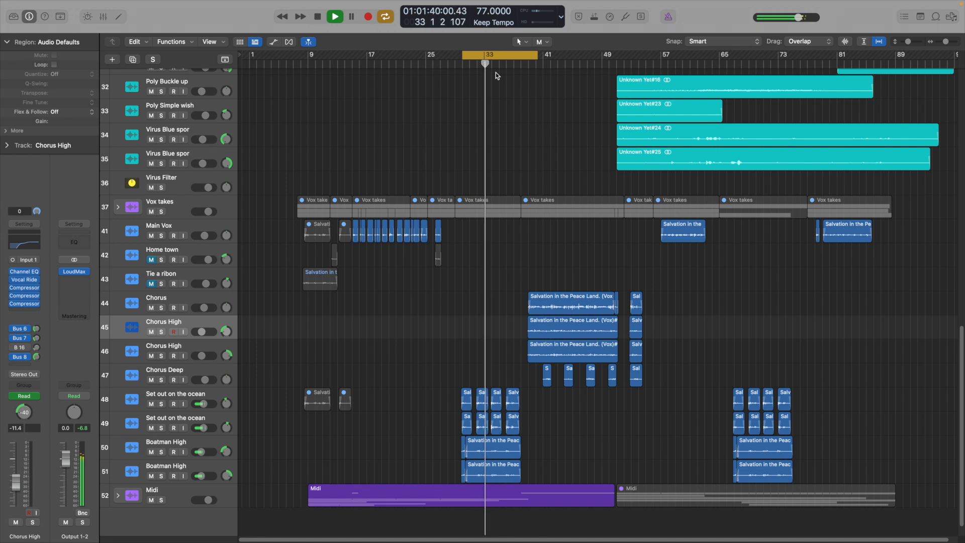
{"action": "key", "text": "space"}
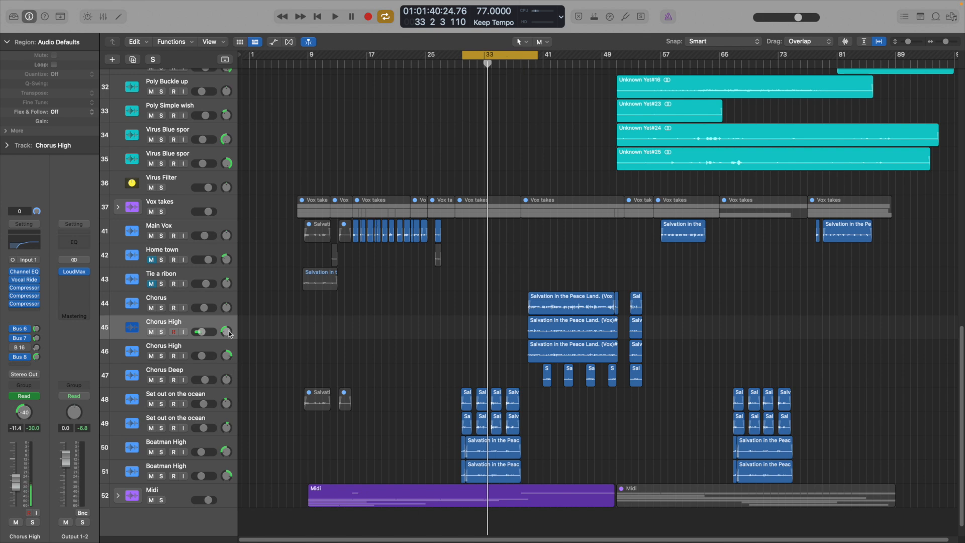
Open the Vocal Rider plug-in on the Chorus track, review its settings and close it.
{"action": "left_click", "coordinate": [203, 301]}
{"action": "left_click", "coordinate": [33, 246]}
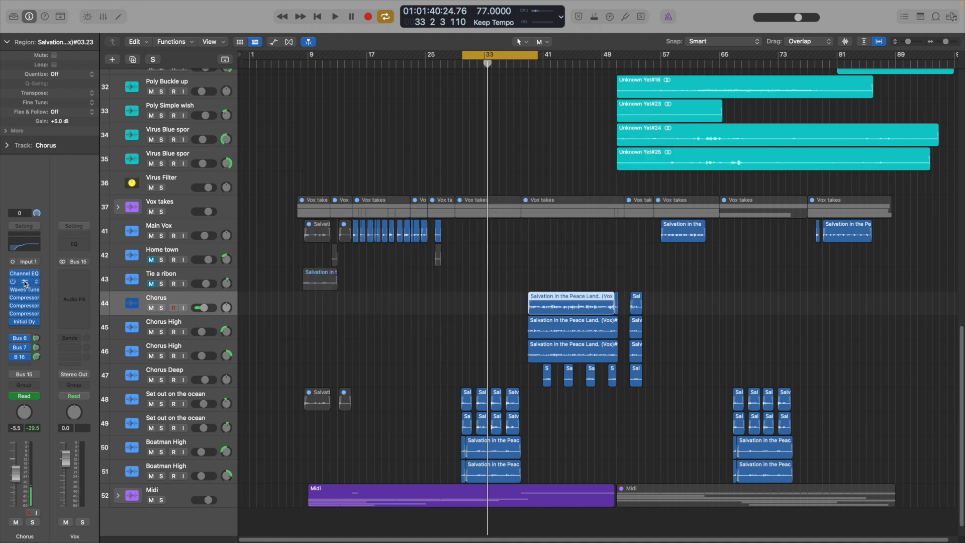
{"action": "left_click", "coordinate": [24, 282]}
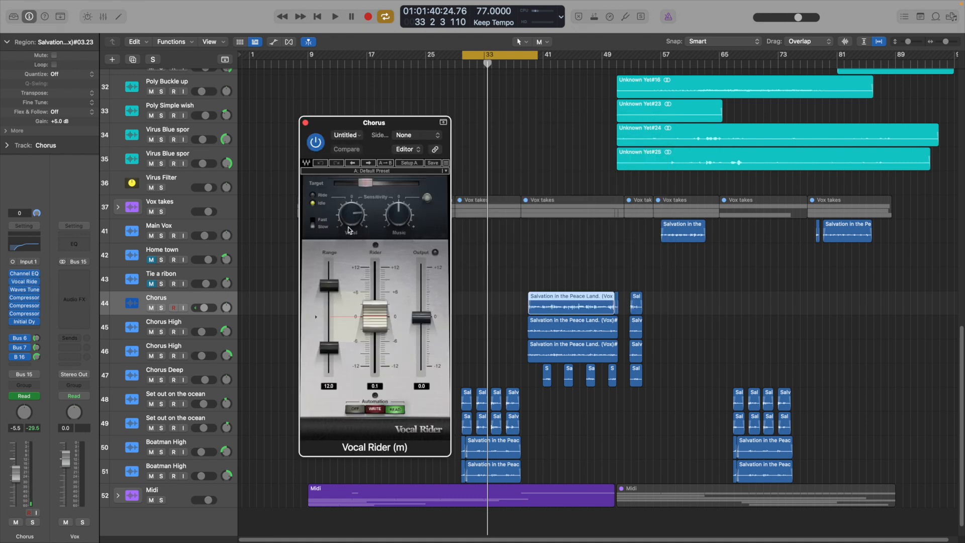
{"action": "left_click_drag", "start_coordinate": [332, 127], "coordinate": [316, 116]}
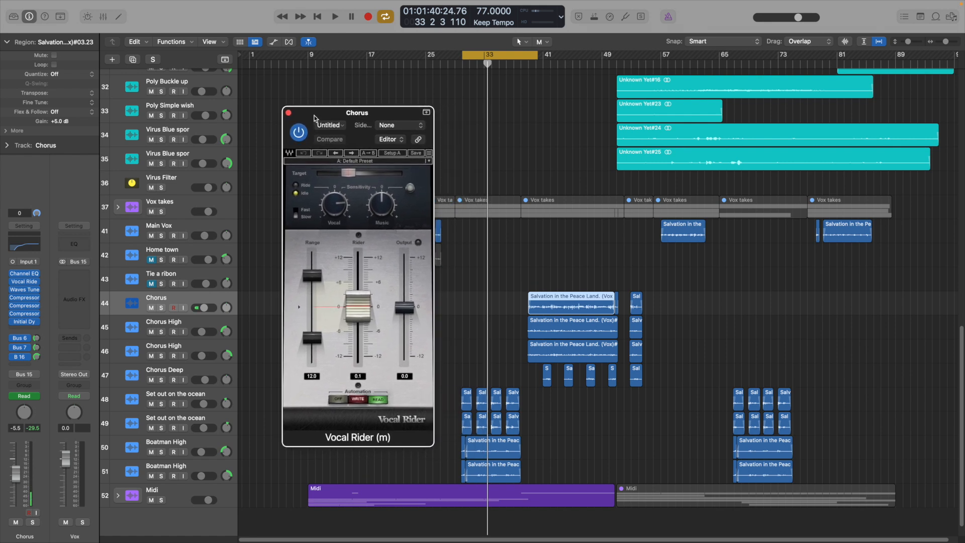
{"action": "left_click", "coordinate": [288, 113]}
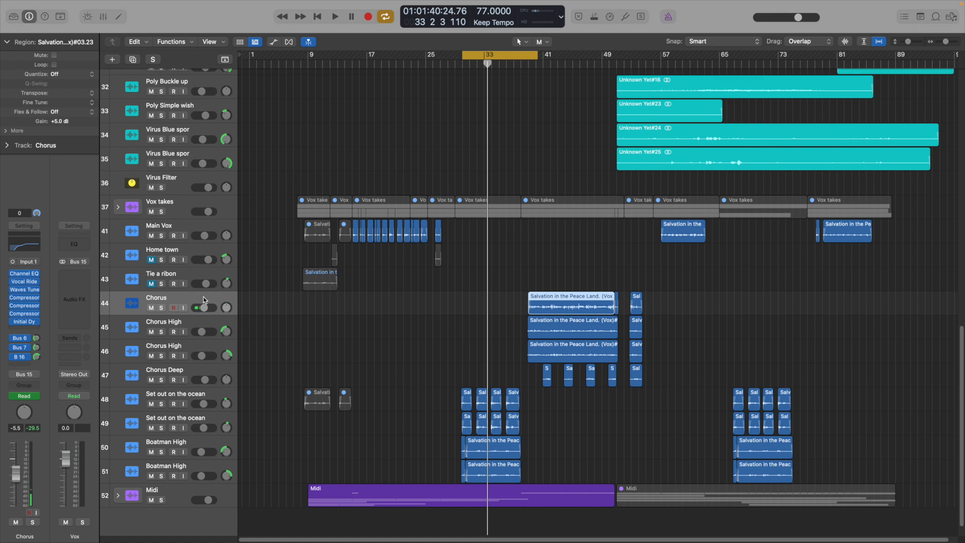
Show track automation, examine the Rider Fader curve on the Chorus vocal up close and hide the automation.
{"action": "key", "text": "a"}
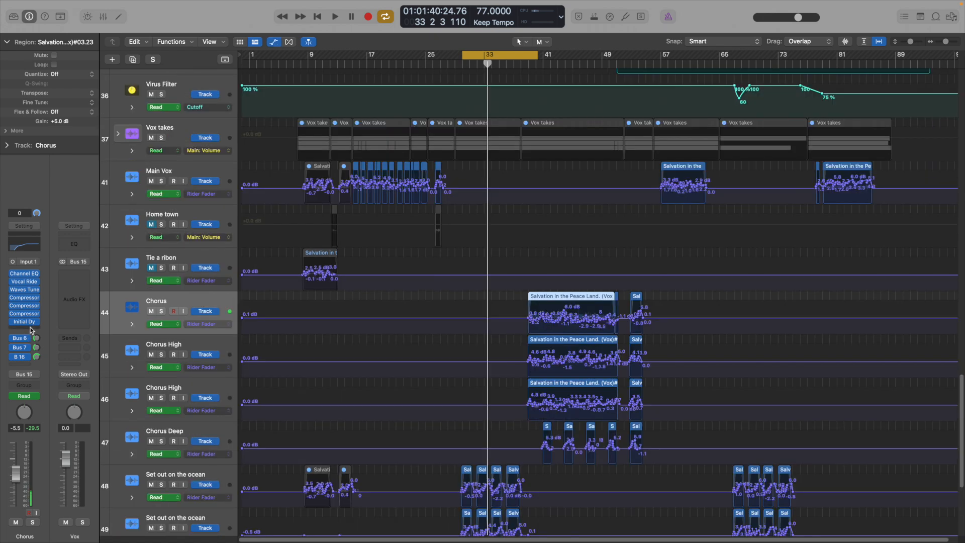
{"action": "left_click", "coordinate": [30, 329]}
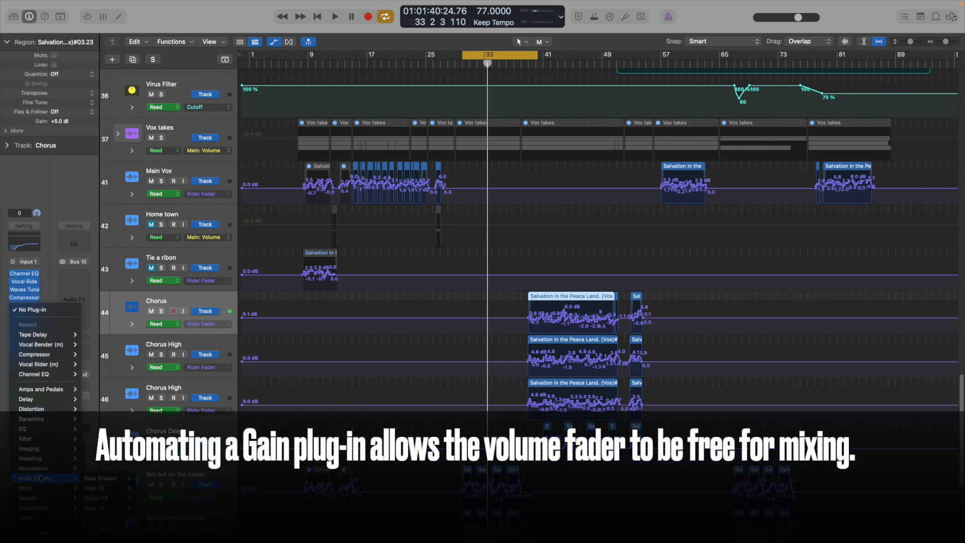
{"action": "key", "text": "Escape"}
{"action": "scroll", "coordinate": [512, 323], "scroll_direction": "right", "scroll_amount": 1}
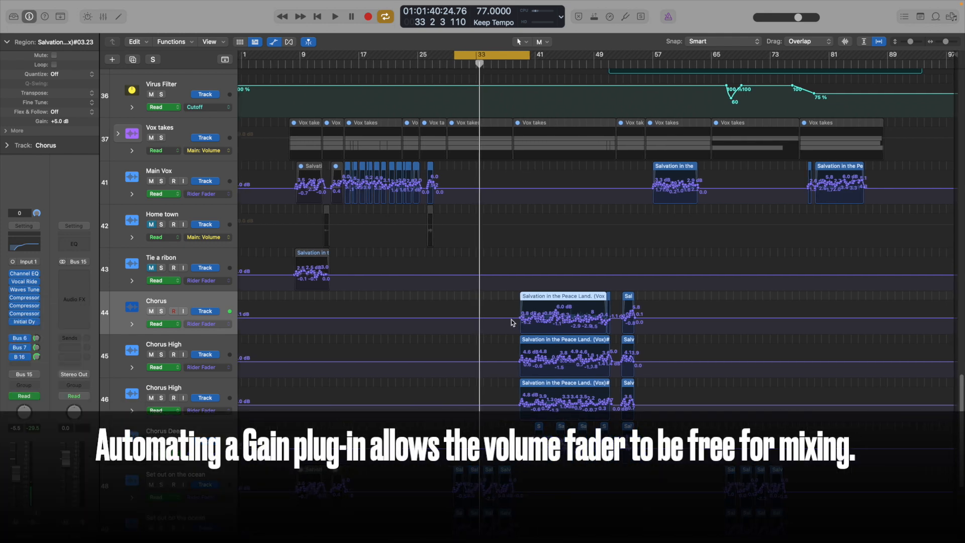
{"action": "scroll", "coordinate": [512, 322], "scroll_direction": "up", "scroll_amount": 5}
{"action": "scroll", "coordinate": [511, 323], "scroll_direction": "up", "scroll_amount": 5}
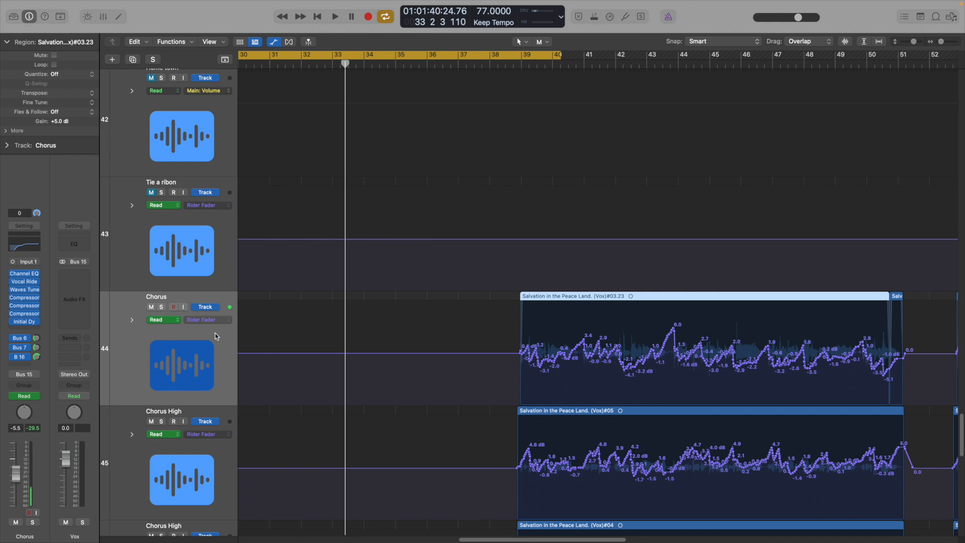
{"action": "key", "text": "a"}
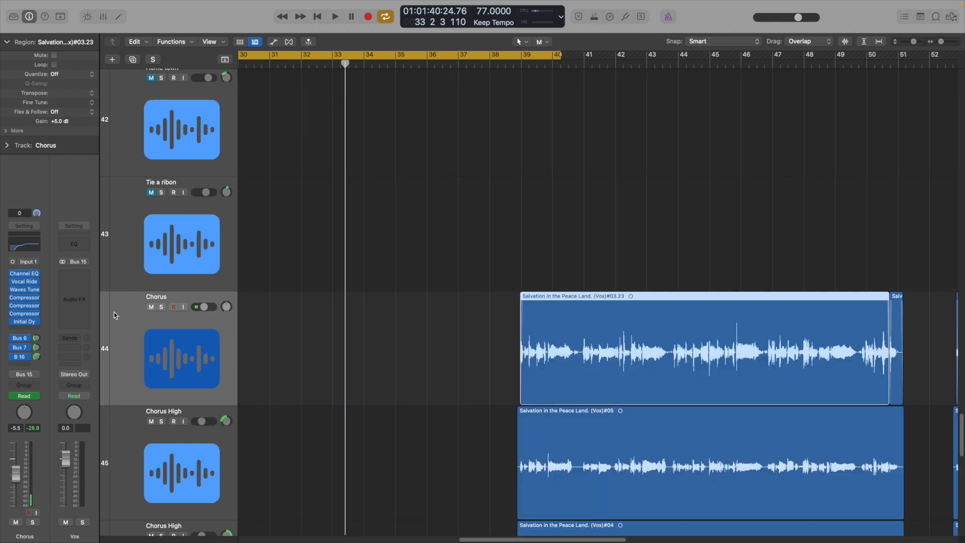
Open Vocal Rider on Audio 21 and play the looped passage from bar 15 to watch how its fader responds.
{"action": "left_click", "coordinate": [26, 281]}
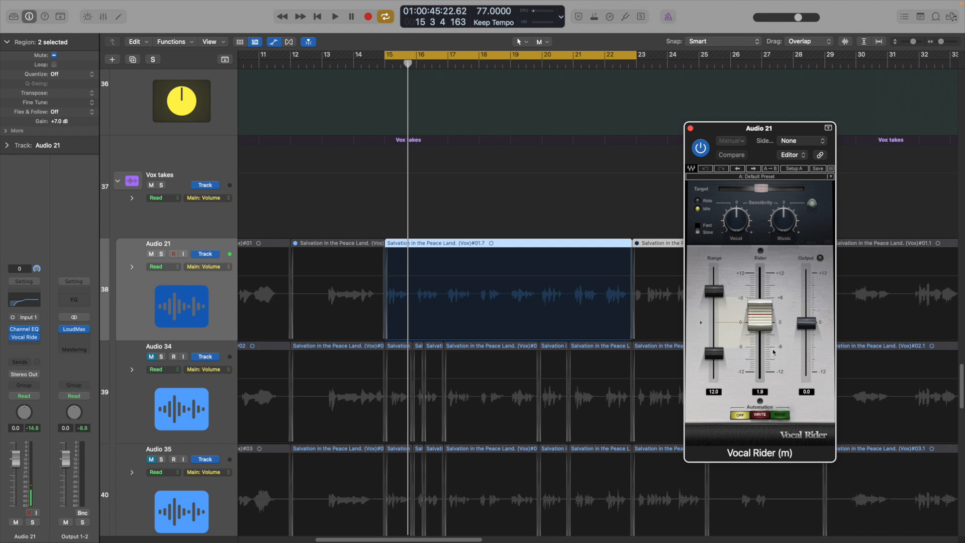
{"action": "key", "text": "space"}
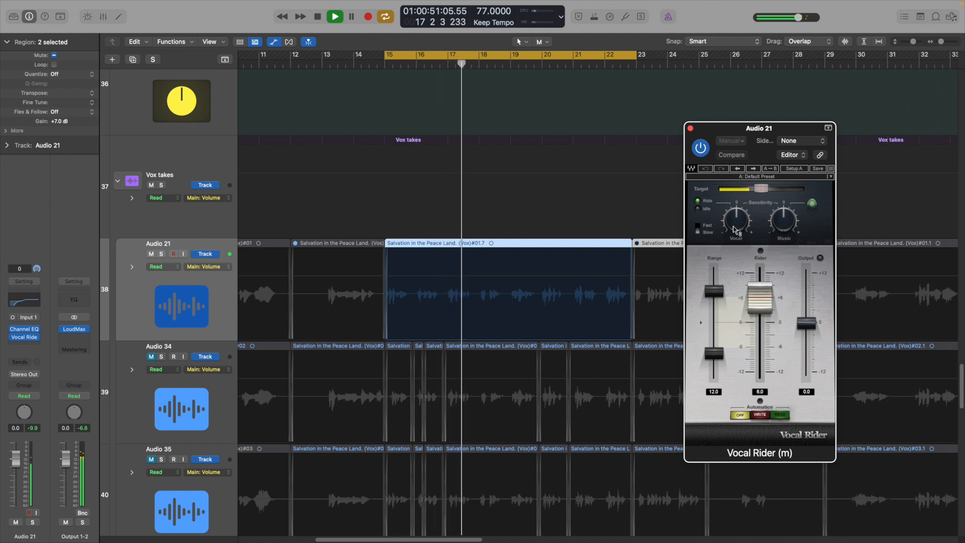
{"action": "mouse_move", "coordinate": [734, 226]}
{"action": "key", "text": "space"}
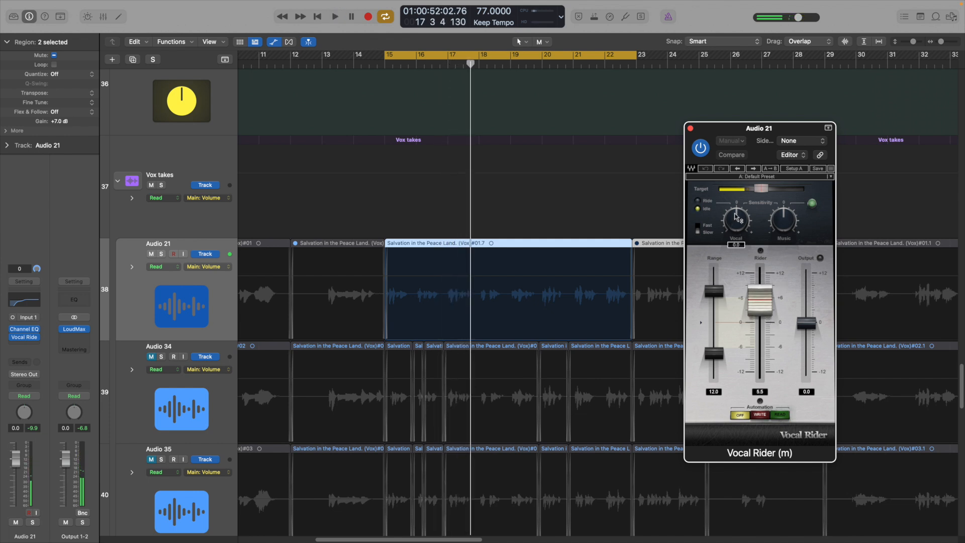
Raise Vocal Rider's vocal sensitivity on Audio 21 while the loop plays.
{"action": "key", "text": "space"}
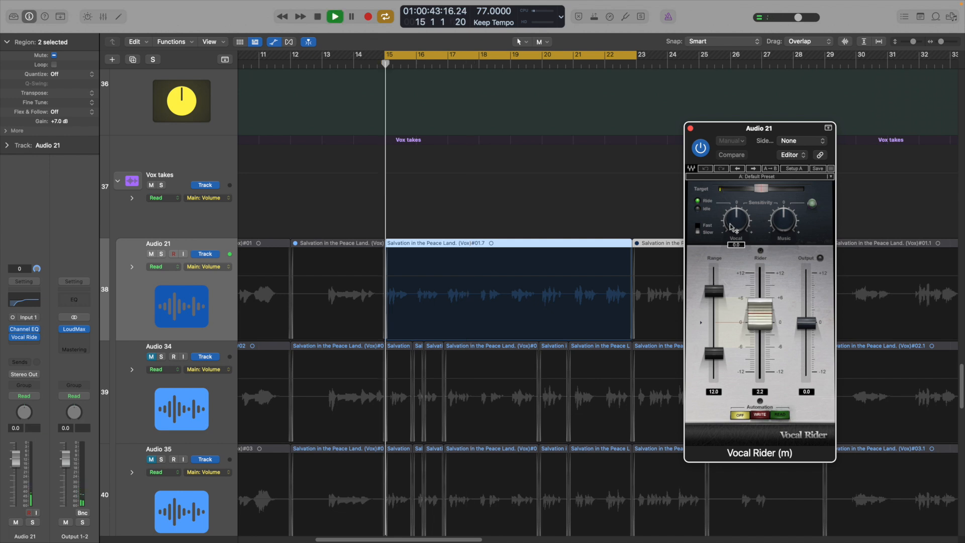
{"action": "left_click_drag", "start_coordinate": [732, 226], "coordinate": [732, 199]}
{"action": "key", "text": "space"}
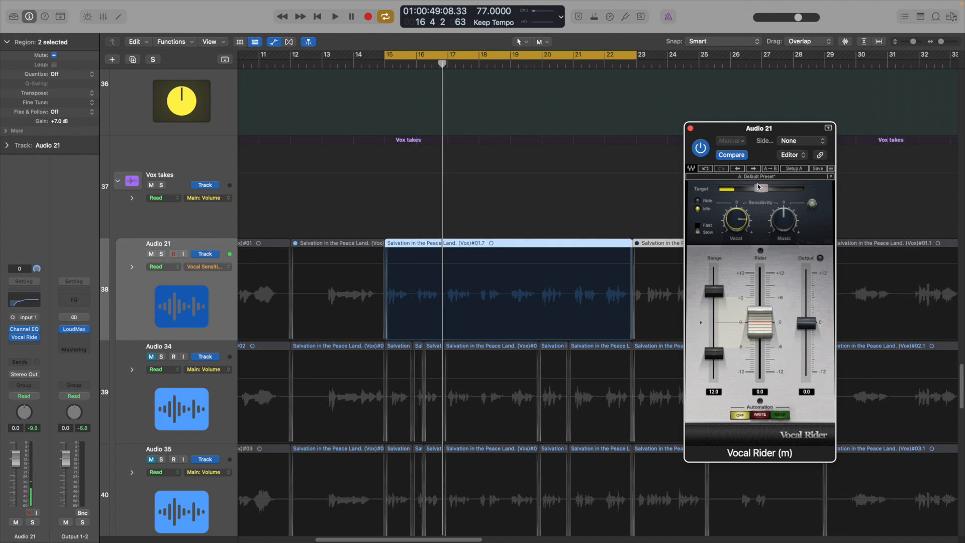
Lower Vocal Rider's target level to about -31.5 while playing the Audio 21 loop.
{"action": "mouse_move", "coordinate": [762, 191]}
{"action": "key", "text": "space"}
{"action": "left_click_drag", "start_coordinate": [762, 192], "coordinate": [742, 191]}
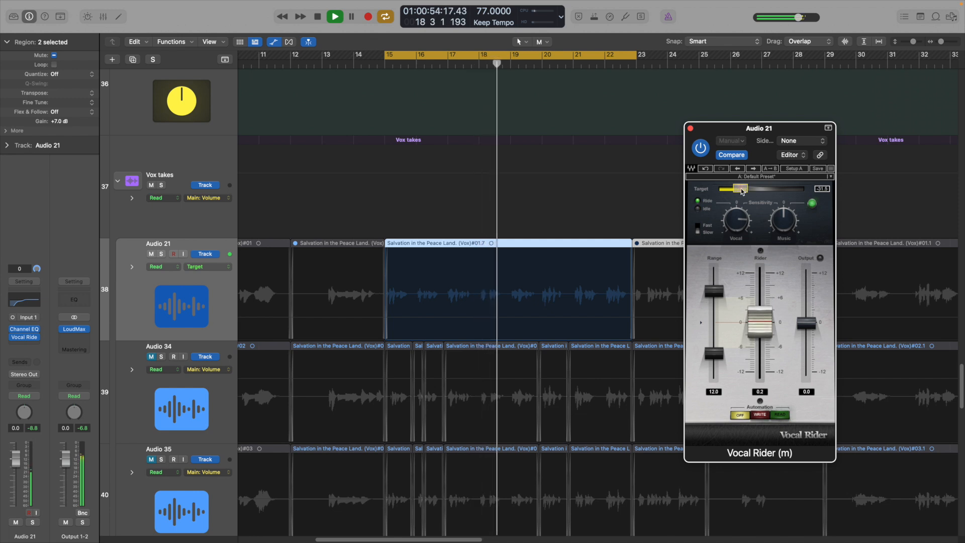
{"action": "key", "text": "space"}
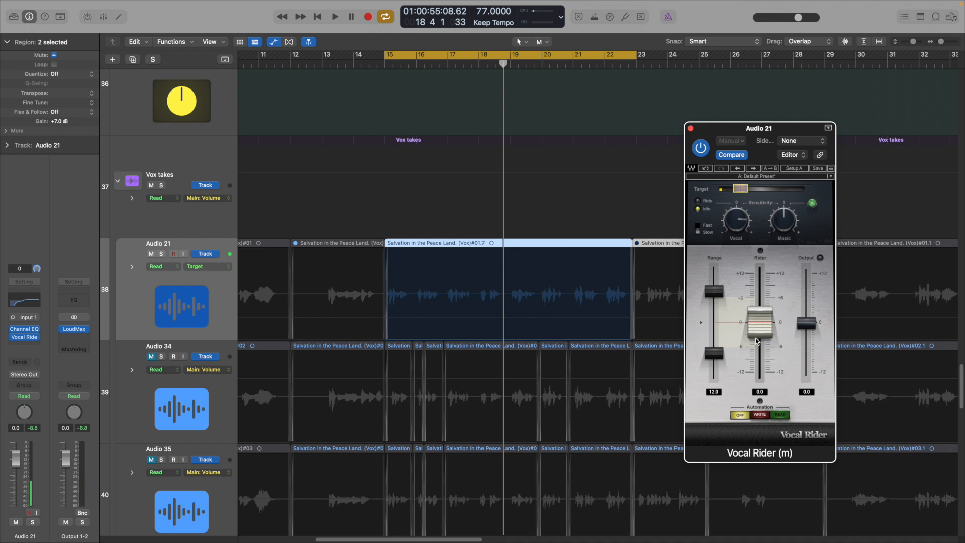
Make the Audio 21 automation lane display Vocal Rider's Rider Fader parameter.
{"action": "left_click", "coordinate": [741, 190]}
{"action": "mouse_move", "coordinate": [83, 3]}
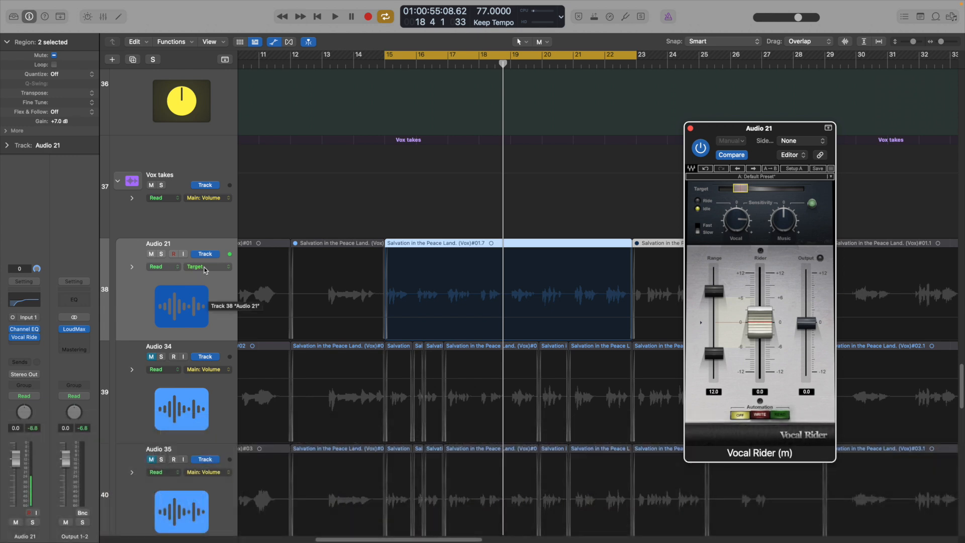
{"action": "left_click", "coordinate": [759, 325]}
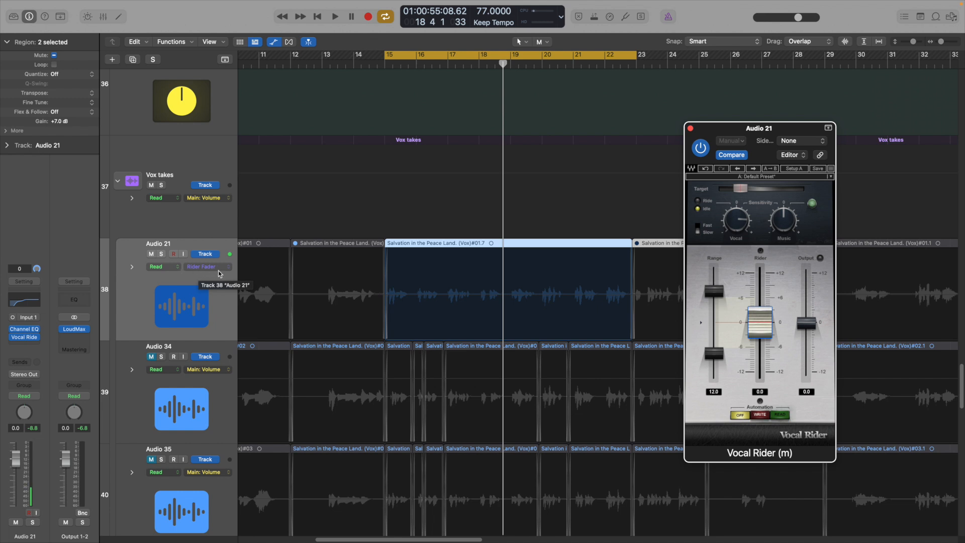
Record Vocal Rider's fader moves across the bar 15 to 23 loop on Audio 21, using the plug-in's Write mode and the track's Latch mode.
{"action": "left_click", "coordinate": [760, 415]}
{"action": "left_click", "coordinate": [178, 266]}
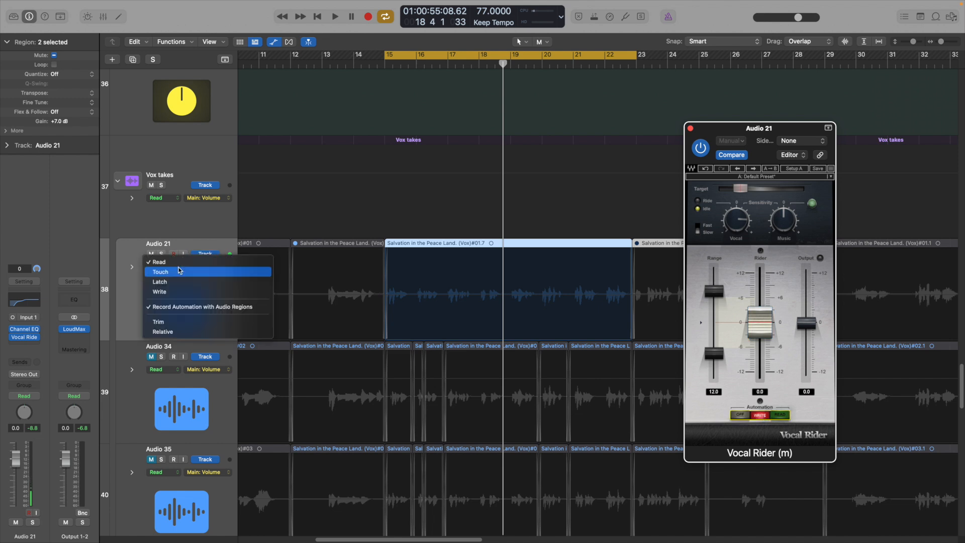
{"action": "left_click", "coordinate": [176, 286]}
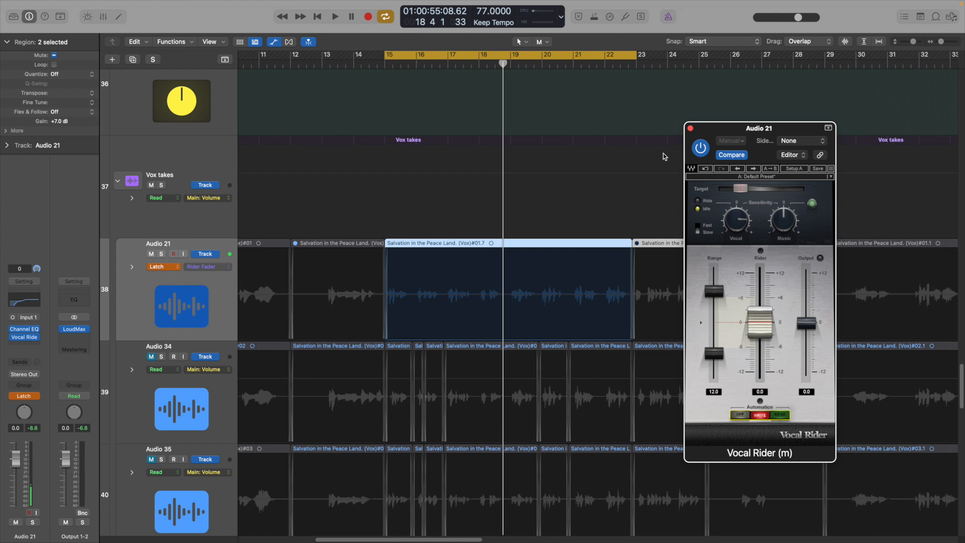
{"action": "key", "text": "space"}
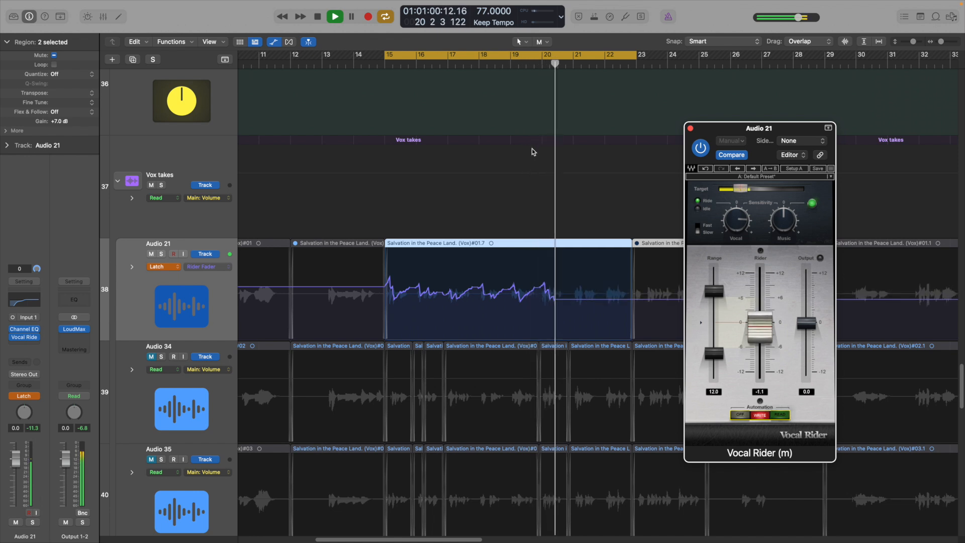
{"action": "key", "text": "space"}
{"action": "left_click", "coordinate": [509, 57]}
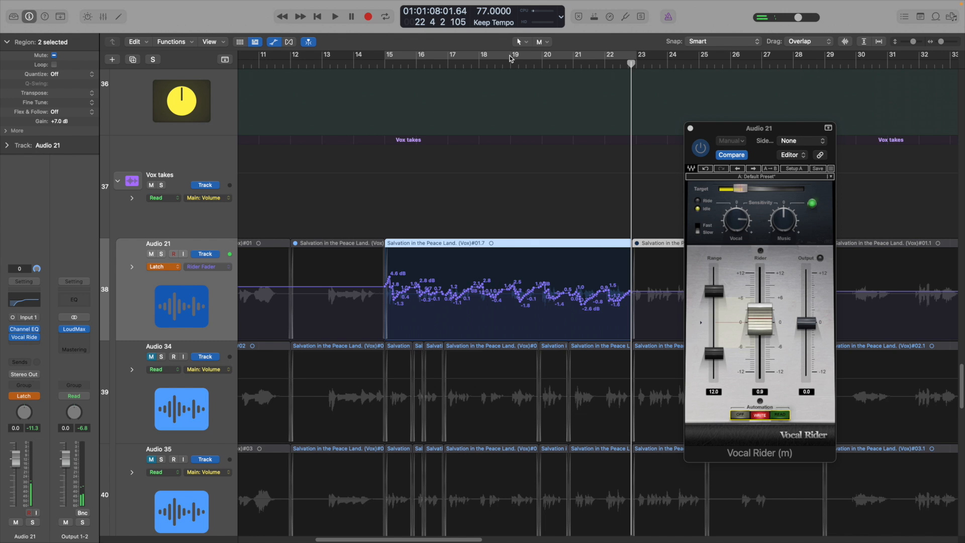
Switch both Vocal Rider and the Audio 21 track to Read automation, close the plug-in window and re-enable the cycle range.
{"action": "left_click", "coordinate": [786, 418]}
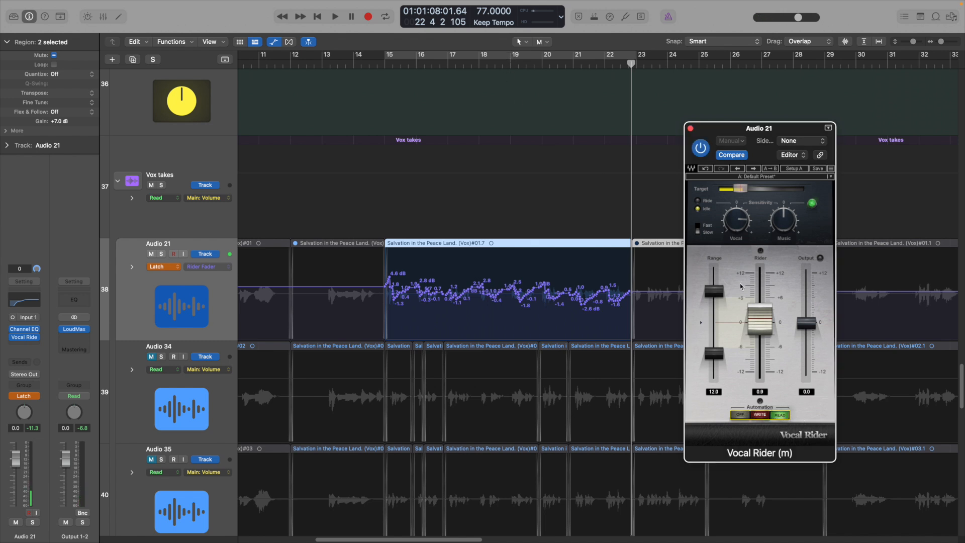
{"action": "left_click", "coordinate": [690, 128]}
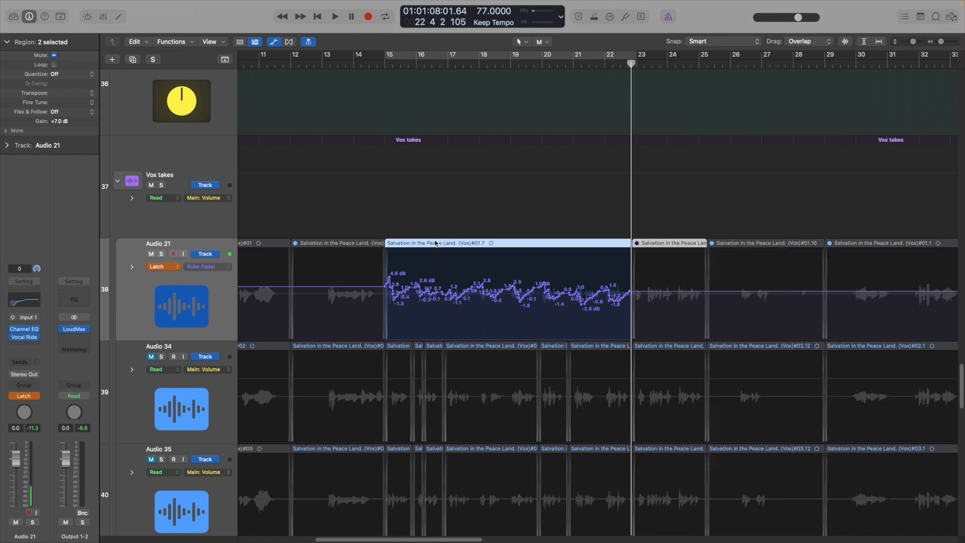
{"action": "left_click", "coordinate": [177, 267]}
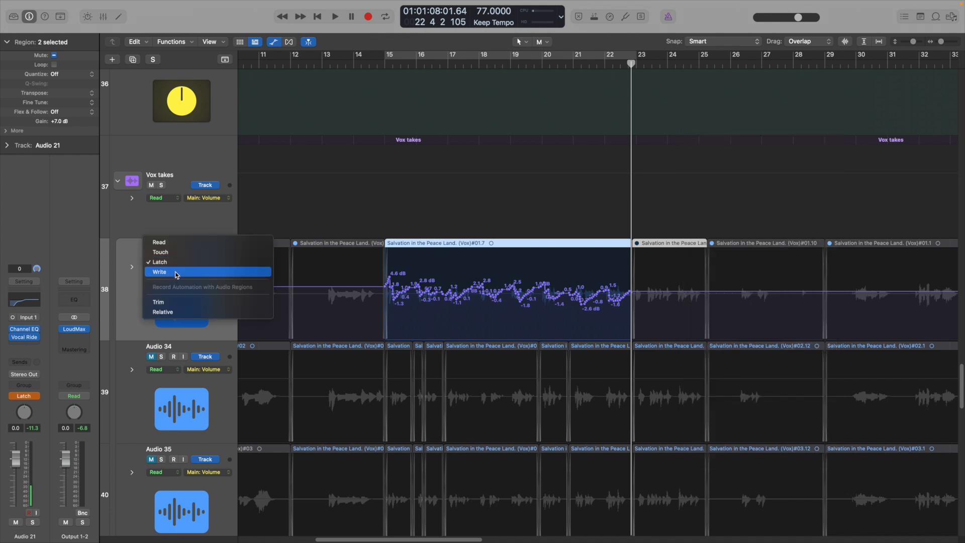
{"action": "left_click", "coordinate": [177, 243]}
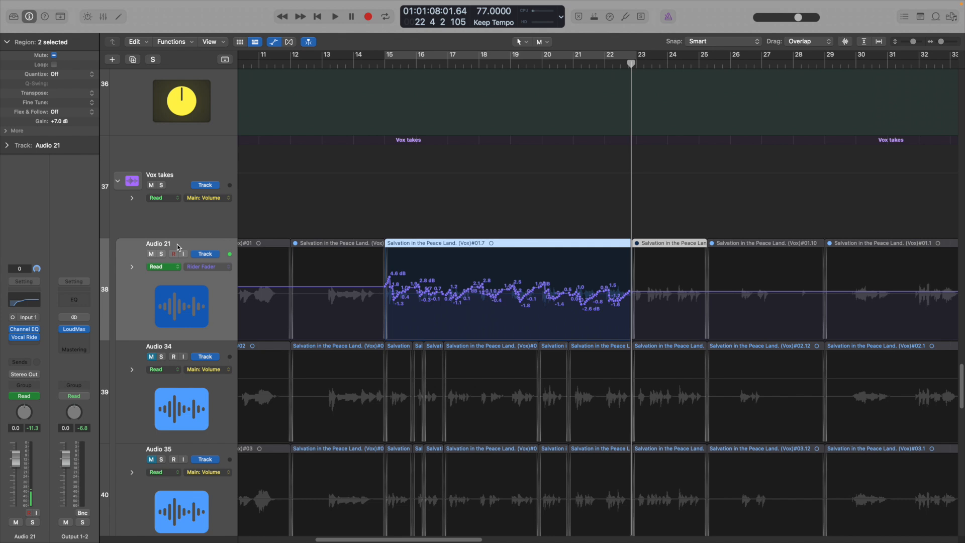
{"action": "left_click", "coordinate": [422, 59]}
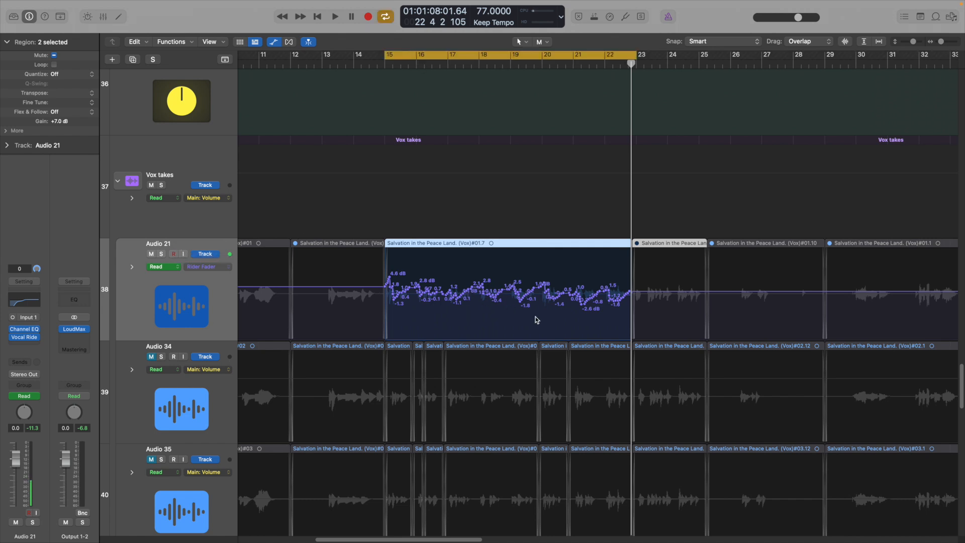
Examine the recorded Rider Fader points around bar 22 on Audio 21 and hide the track automation.
{"action": "scroll", "coordinate": [536, 320], "scroll_direction": "right", "scroll_amount": 3}
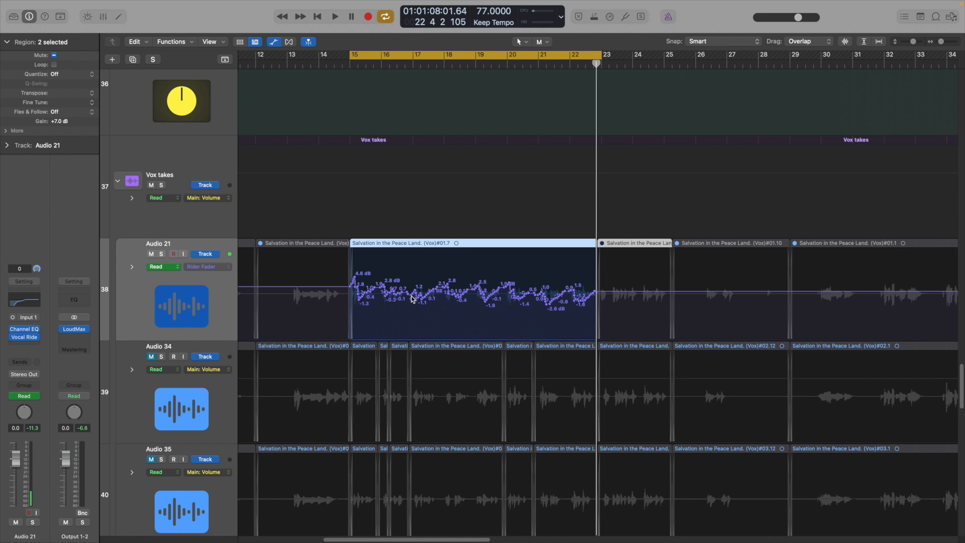
{"action": "scroll", "coordinate": [453, 293], "scroll_direction": "up", "scroll_amount": 5}
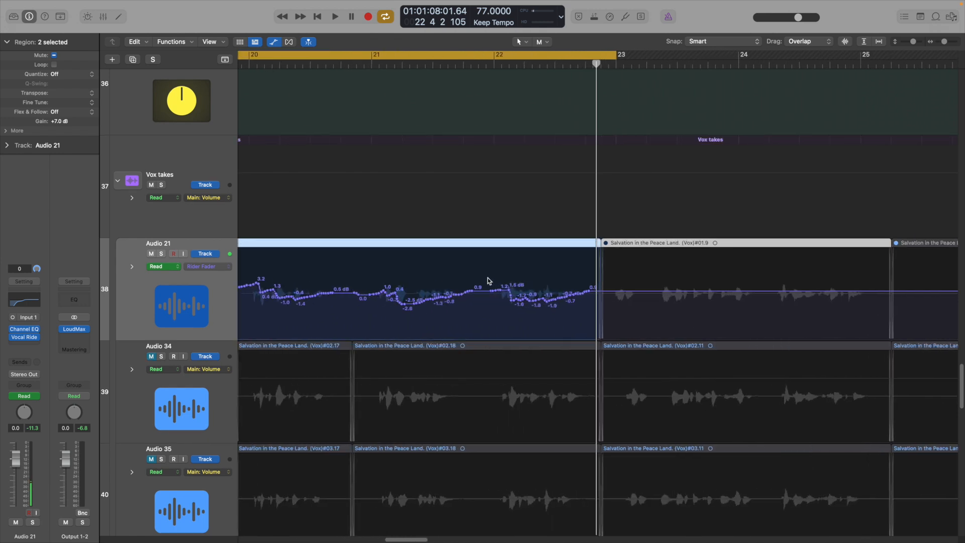
{"action": "left_click_drag", "start_coordinate": [489, 282], "coordinate": [592, 305]}
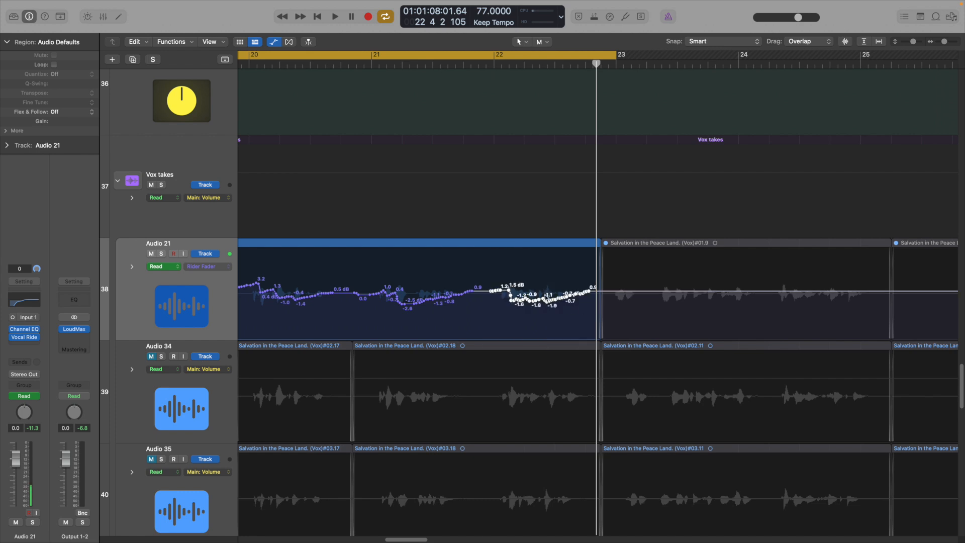
{"action": "scroll", "coordinate": [474, 284], "scroll_direction": "left", "scroll_amount": 10}
{"action": "scroll", "coordinate": [474, 284], "scroll_direction": "up", "scroll_amount": 1}
{"action": "scroll", "coordinate": [474, 283], "scroll_direction": "down", "scroll_amount": 4}
{"action": "key", "text": "a"}
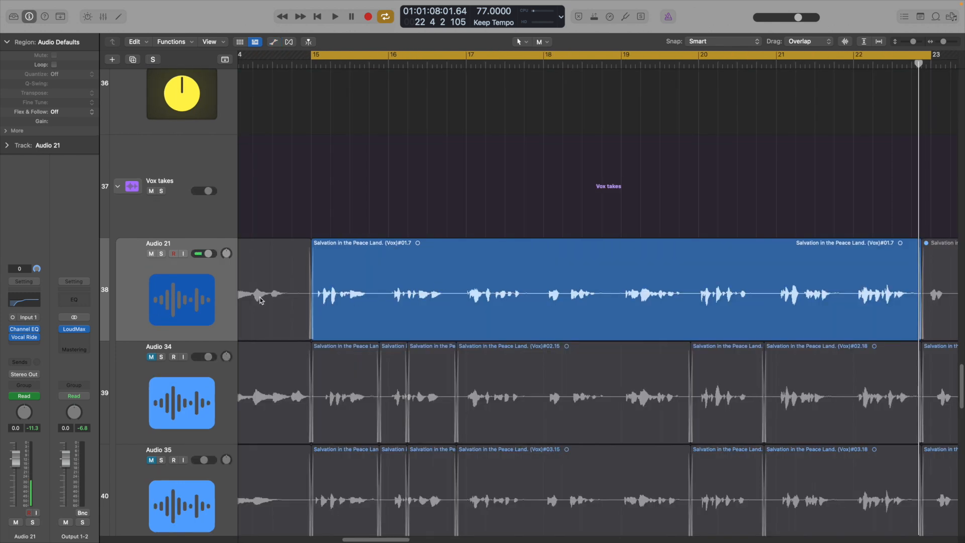
Insert a mono Compressor after Vocal Rider on Audio 21 and turn off its auto release and auto gain.
{"action": "left_click", "coordinate": [224, 294]}
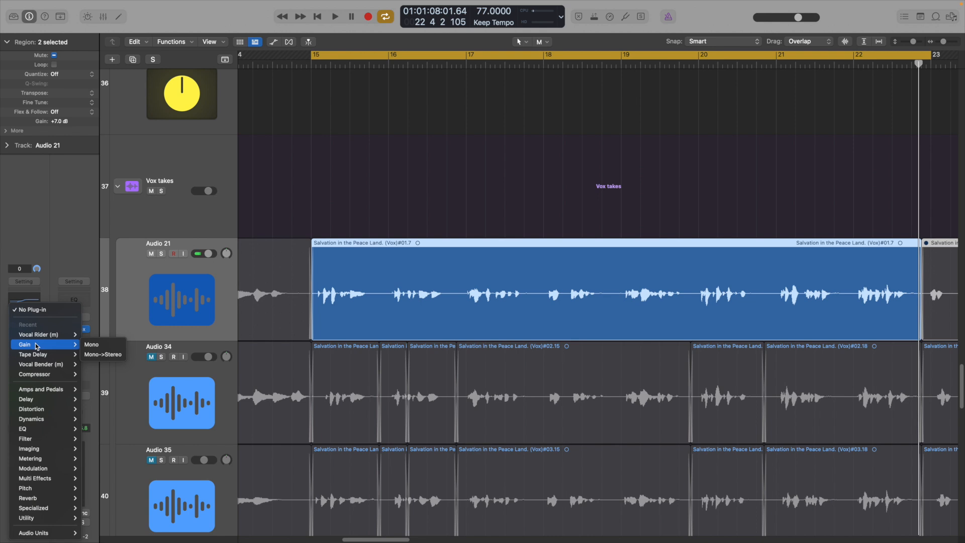
{"action": "mouse_move", "coordinate": [45, 418]}
{"action": "mouse_move", "coordinate": [101, 429]}
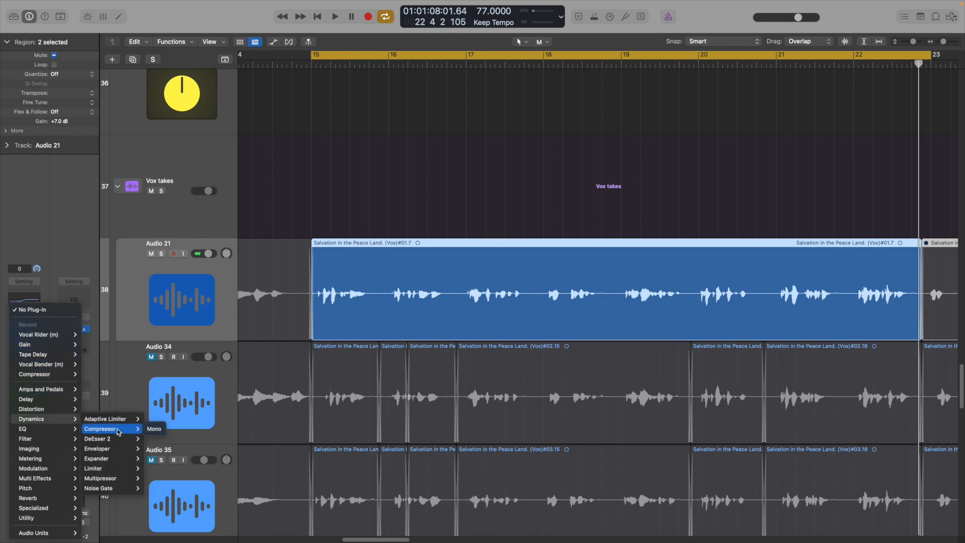
{"action": "left_click", "coordinate": [154, 430]}
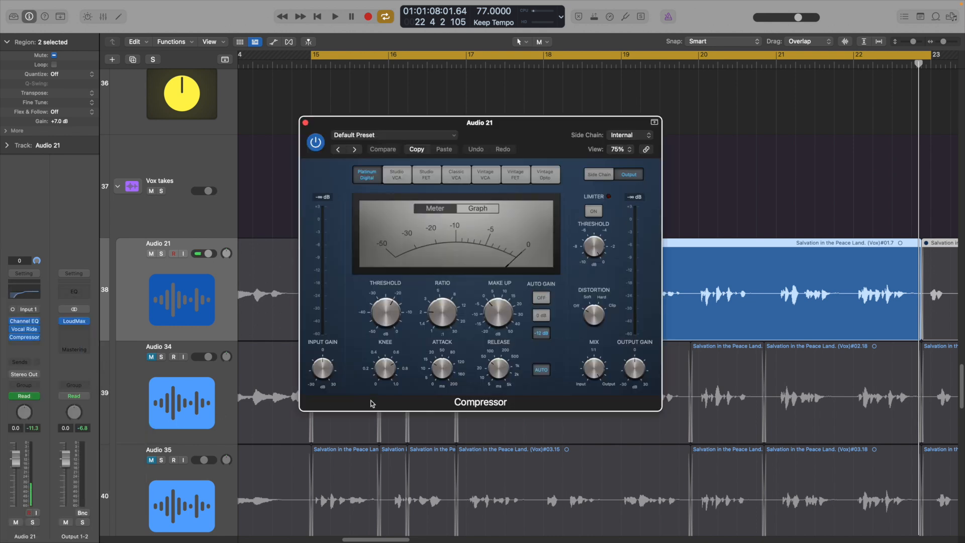
{"action": "left_click", "coordinate": [541, 370]}
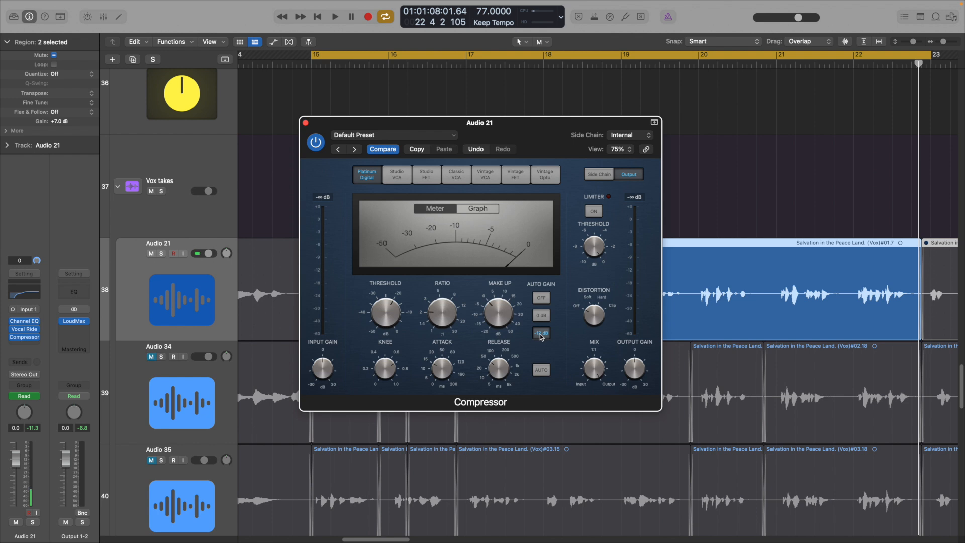
{"action": "left_click", "coordinate": [541, 298]}
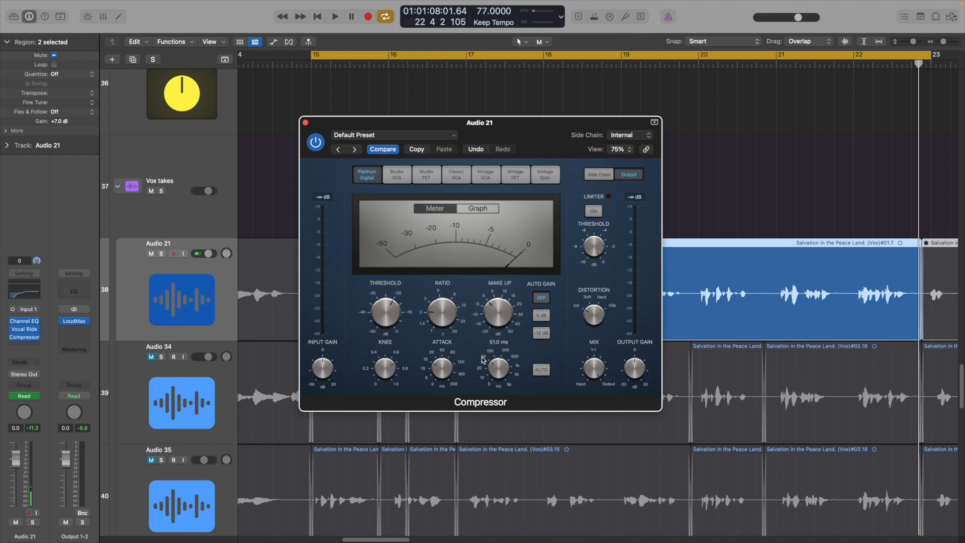
Load the Opto Vocal 01 voice preset in the Compressor and set its auto gain to off.
{"action": "left_click", "coordinate": [451, 139]}
{"action": "mouse_move", "coordinate": [423, 364]}
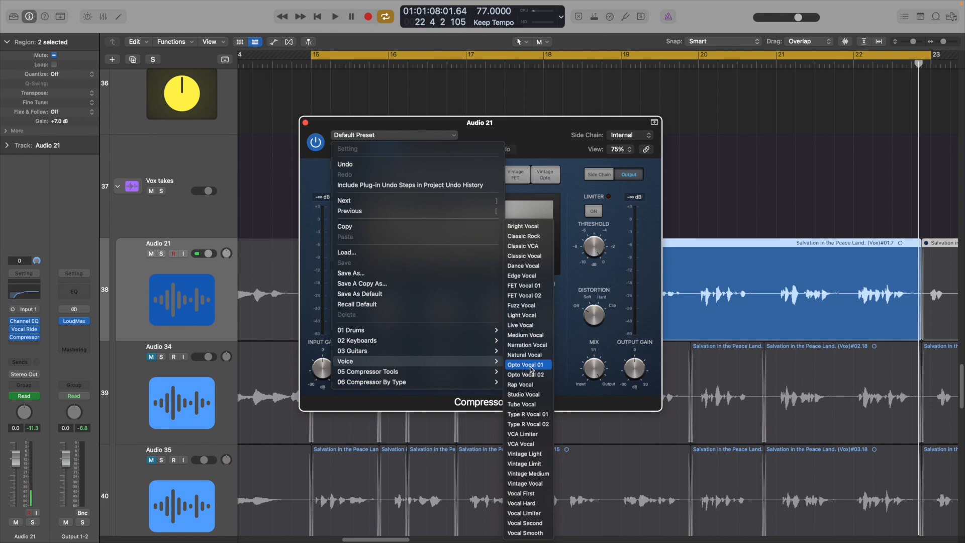
{"action": "left_click", "coordinate": [529, 366]}
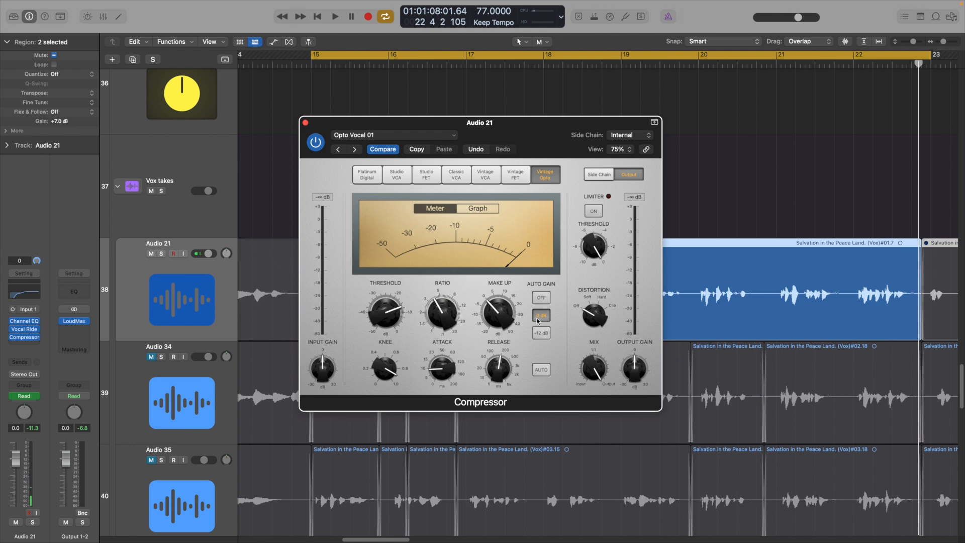
{"action": "left_click", "coordinate": [542, 299]}
Lower the Opto Vocal 01 Compressor's threshold to about -30 dB while playing the Audio 21 loop.
{"action": "key", "text": "space"}
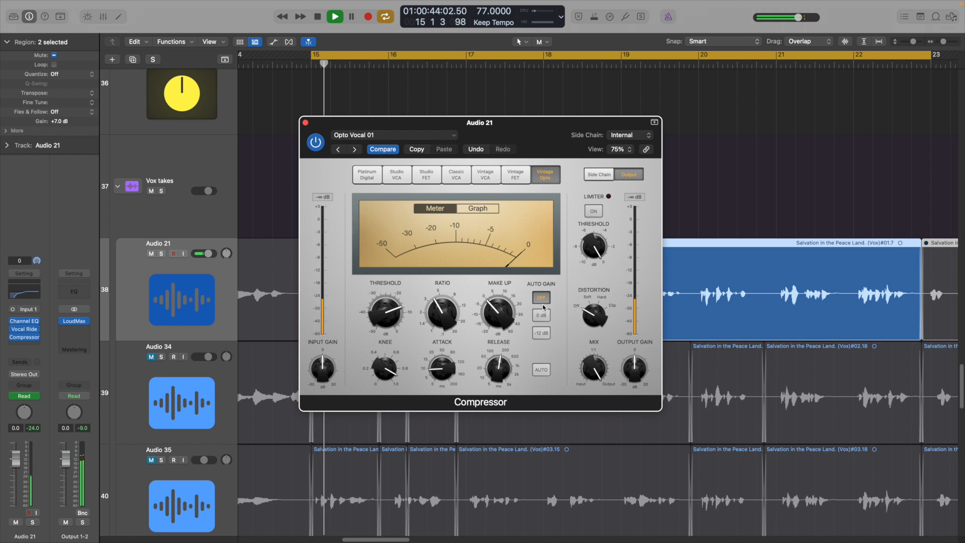
{"action": "key", "text": "space"}
{"action": "mouse_move", "coordinate": [384, 312]}
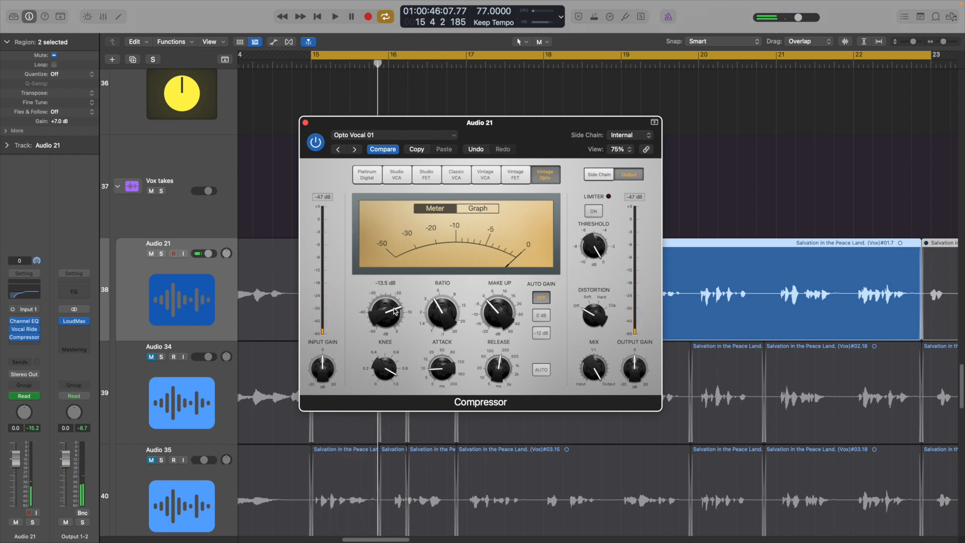
{"action": "key", "text": "space"}
{"action": "left_click_drag", "start_coordinate": [384, 312], "coordinate": [385, 344]}
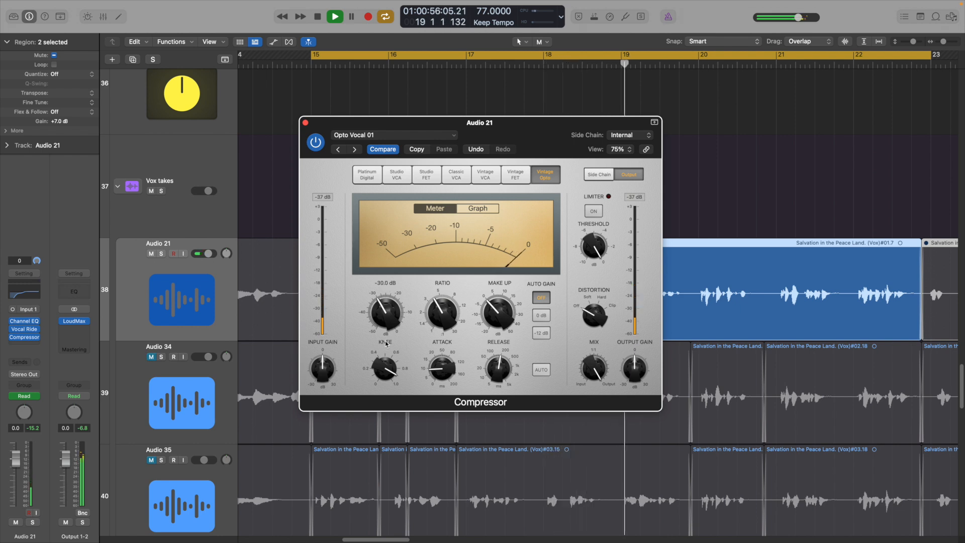
{"action": "key", "text": "space"}
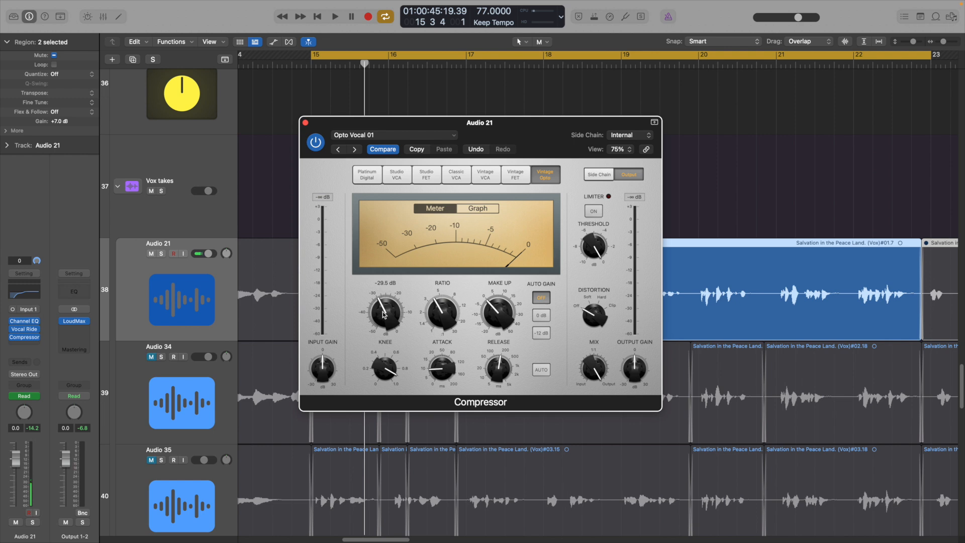
{"action": "scroll", "coordinate": [384, 313], "scroll_direction": "up", "scroll_amount": 1}
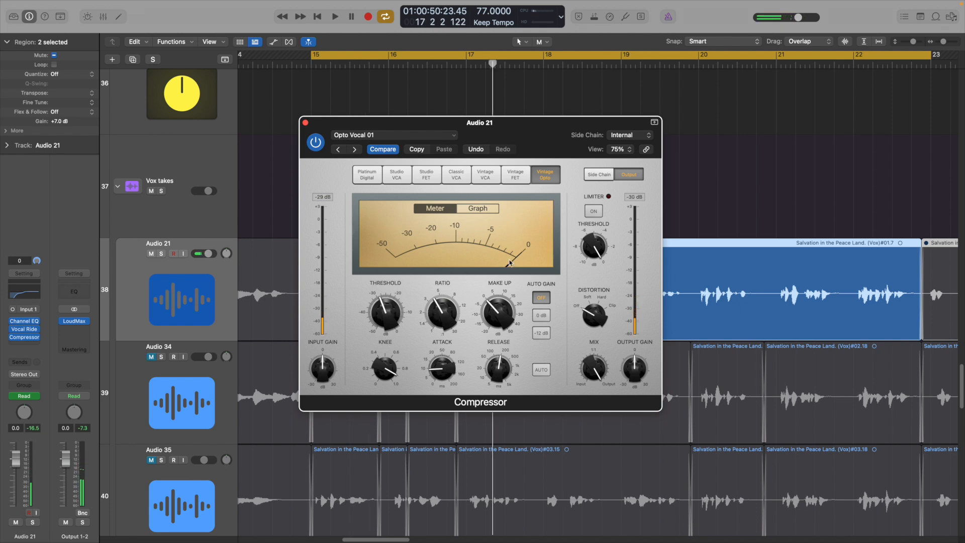
Compare the looped vocal with the Compressor bypassed and active, and close the plug-in window.
{"action": "left_click", "coordinate": [315, 142]}
{"action": "key", "text": "space"}
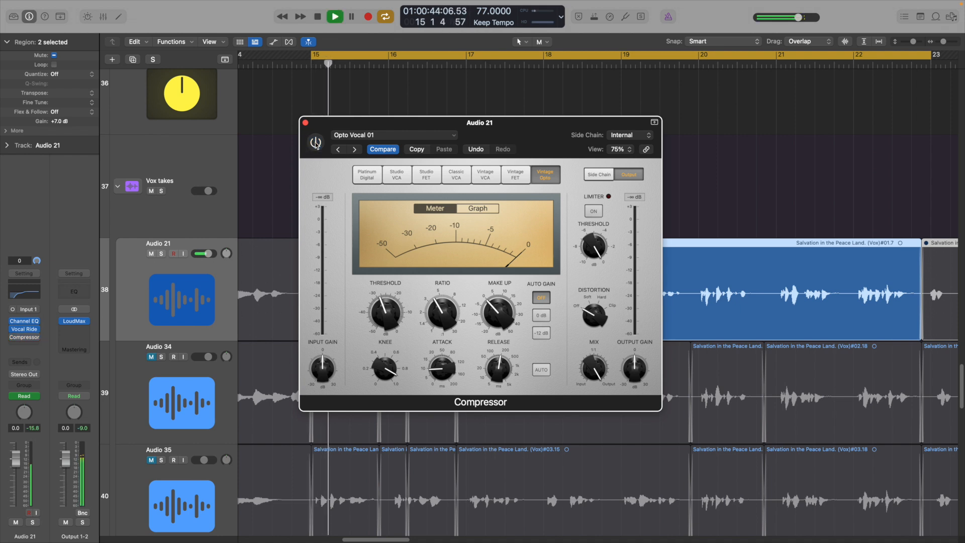
{"action": "left_click", "coordinate": [315, 142]}
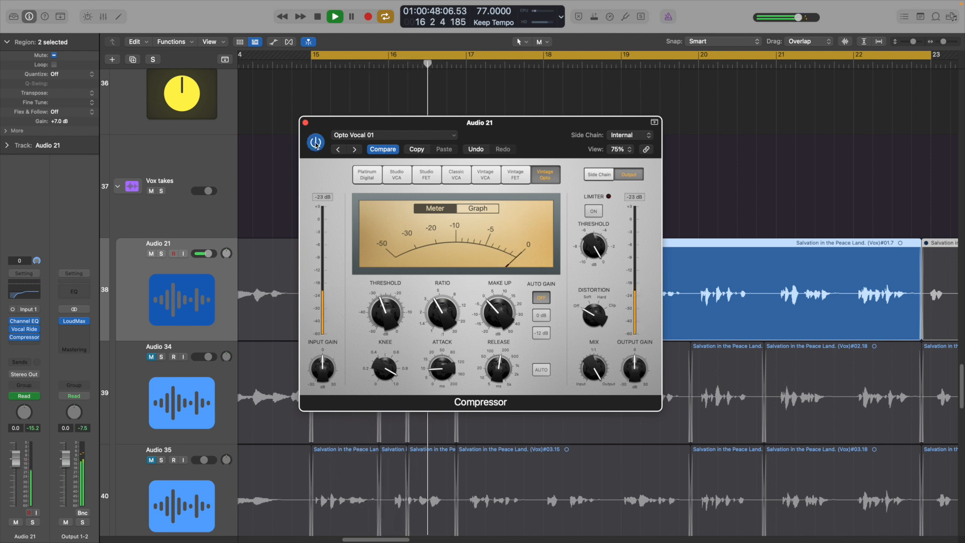
{"action": "key", "text": "space"}
{"action": "mouse_move", "coordinate": [496, 315]}
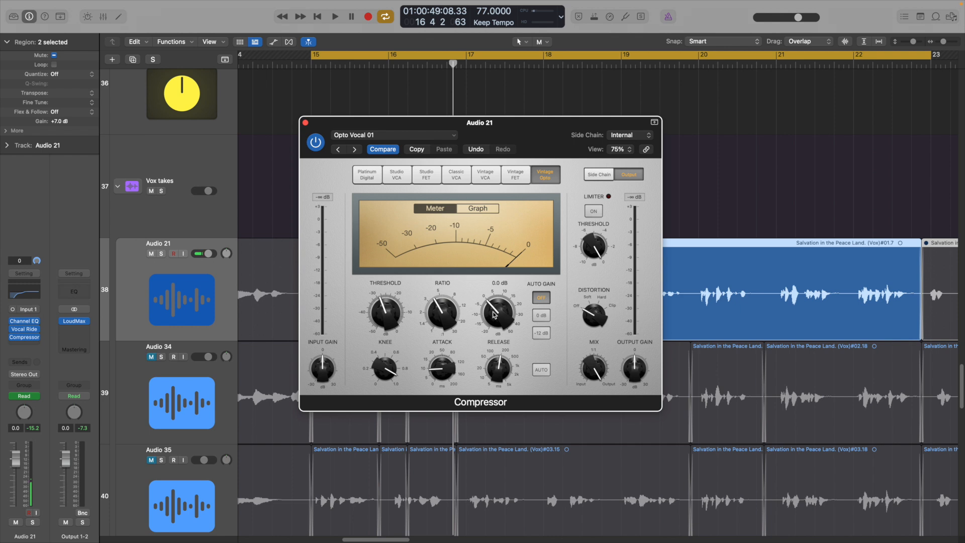
{"action": "scroll", "coordinate": [495, 312], "scroll_direction": "up", "scroll_amount": 1}
{"action": "mouse_move", "coordinate": [360, 302]}
{"action": "key", "text": "super+w"}
Insert a second mono Compressor on Audio 21 and load its Tube Vocal preset.
{"action": "left_click", "coordinate": [35, 346]}
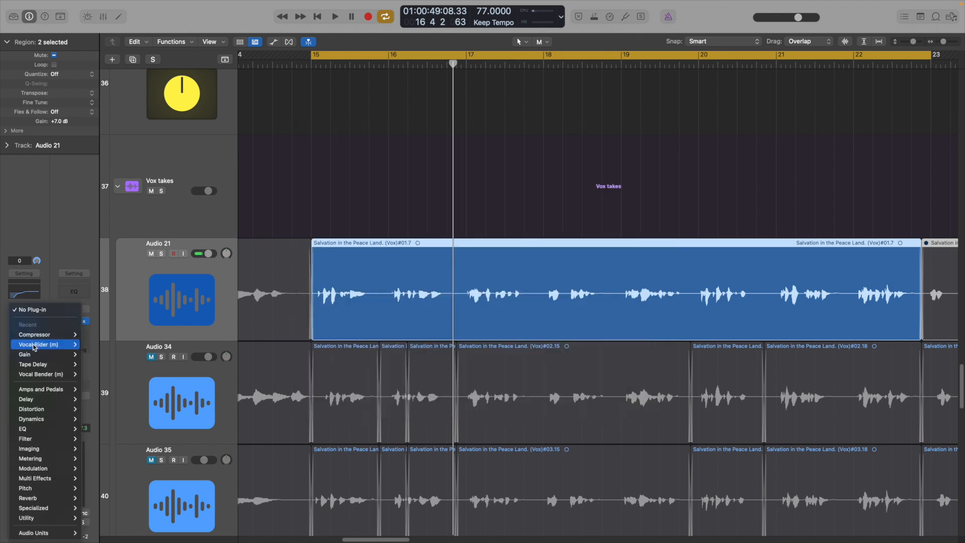
{"action": "mouse_move", "coordinate": [50, 335]}
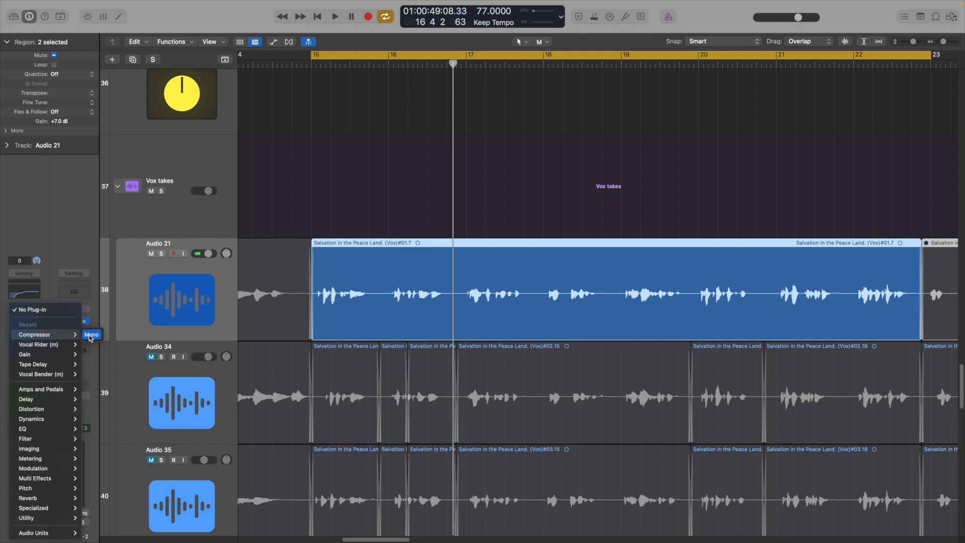
{"action": "left_click", "coordinate": [90, 335]}
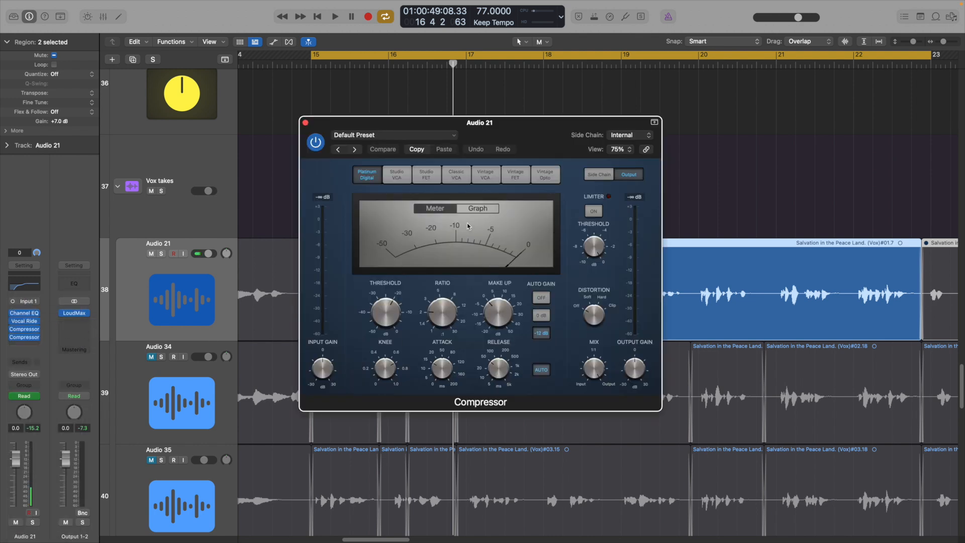
{"action": "left_click", "coordinate": [454, 136]}
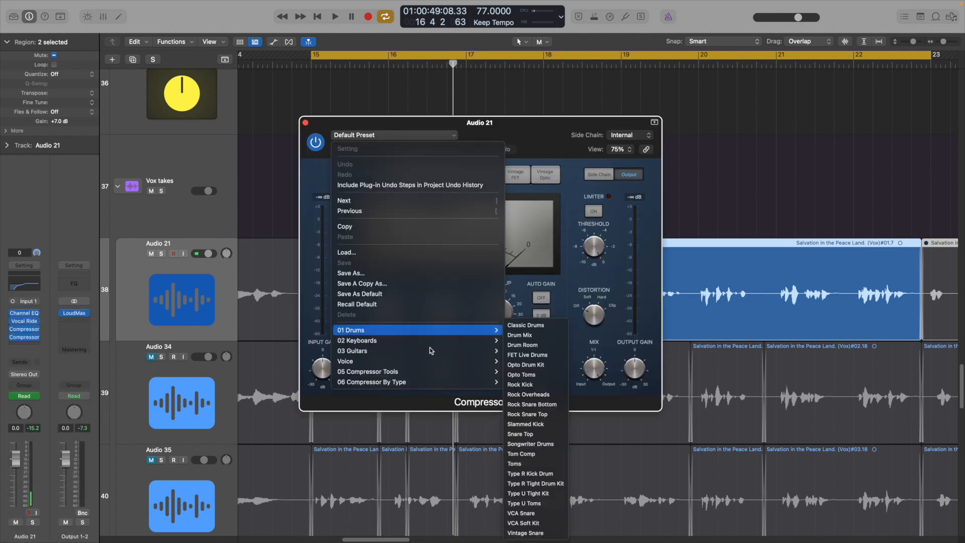
{"action": "mouse_move", "coordinate": [430, 362]}
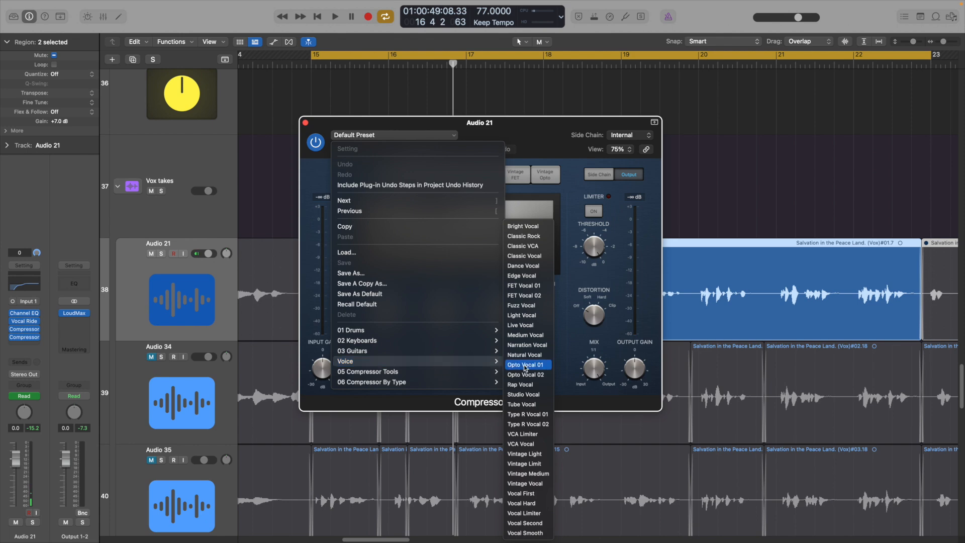
{"action": "left_click", "coordinate": [533, 405]}
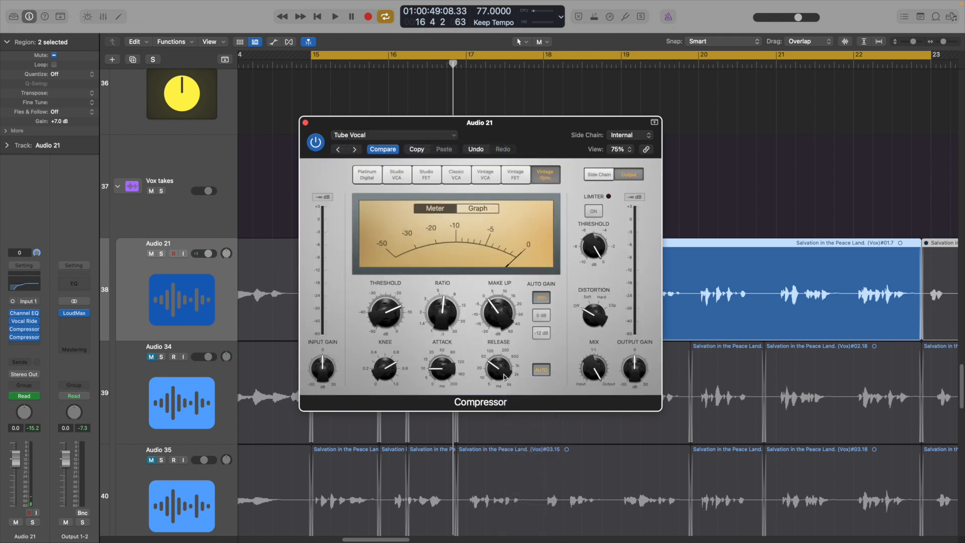
Turn off auto release on the Tube Vocal Compressor and lower its threshold while playing the loop.
{"action": "mouse_move", "coordinate": [432, 374]}
{"action": "mouse_move", "coordinate": [495, 371]}
{"action": "left_click", "coordinate": [541, 369]}
{"action": "mouse_move", "coordinate": [383, 312]}
{"action": "key", "text": "space"}
{"action": "left_click_drag", "start_coordinate": [383, 313], "coordinate": [383, 348]}
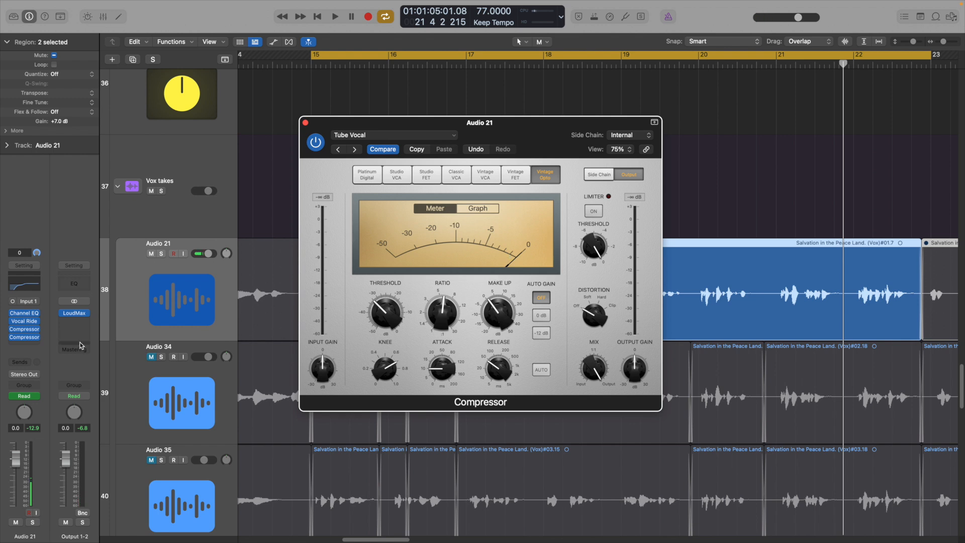
Close the Tube Vocal Compressor, insert a third Compressor on Audio 21 and load its Vocal Smooth preset.
{"action": "mouse_move", "coordinate": [495, 311]}
{"action": "left_click", "coordinate": [305, 122]}
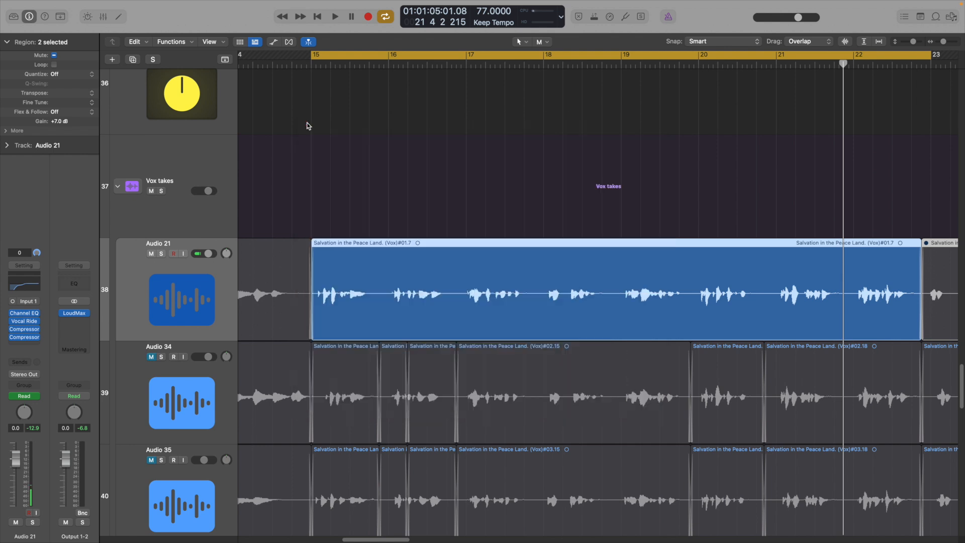
{"action": "left_click", "coordinate": [25, 345]}
{"action": "mouse_move", "coordinate": [26, 347]}
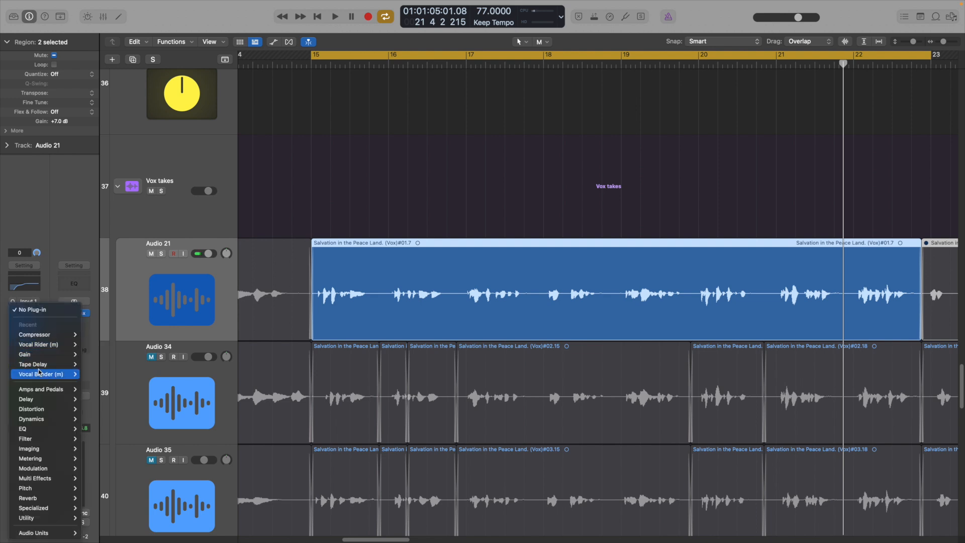
{"action": "mouse_move", "coordinate": [60, 335]}
{"action": "left_click", "coordinate": [93, 335]}
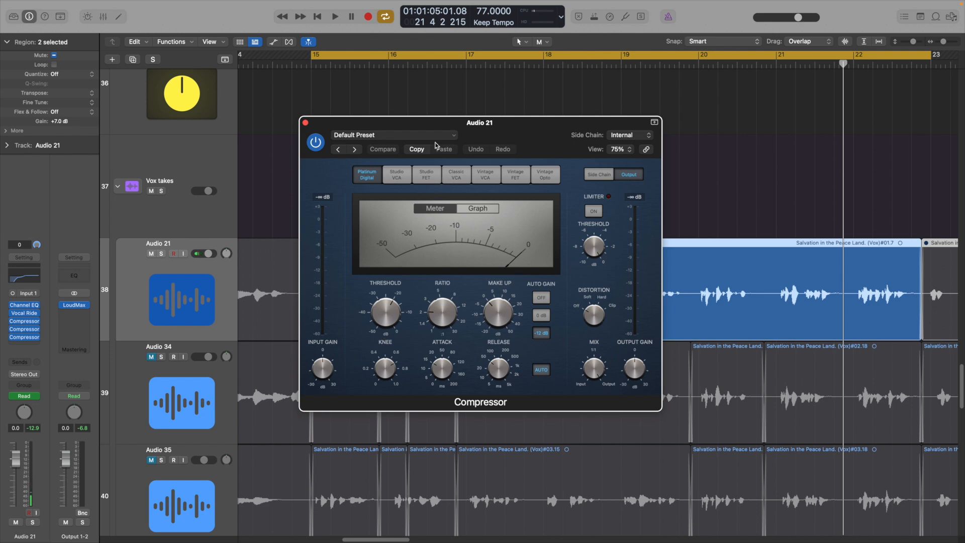
{"action": "left_click", "coordinate": [453, 135]}
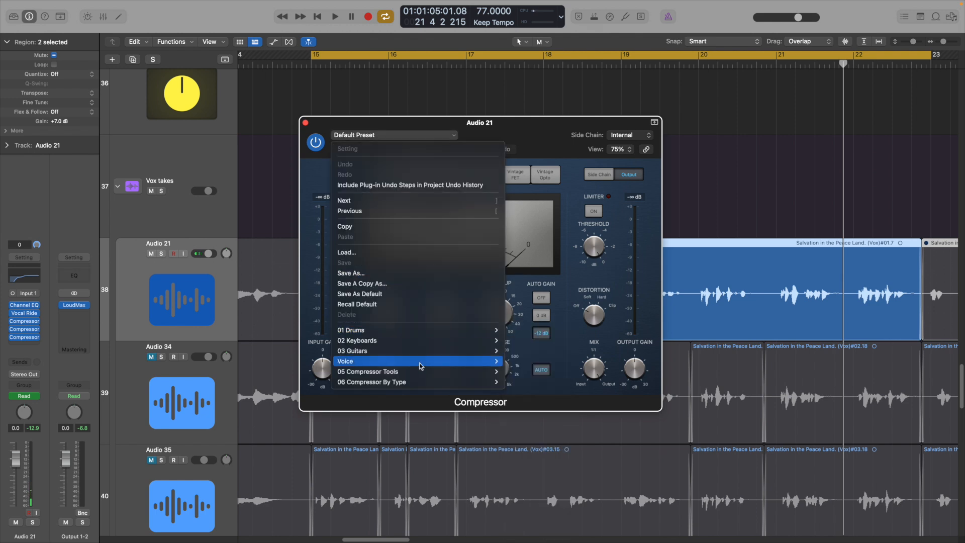
{"action": "mouse_move", "coordinate": [421, 366]}
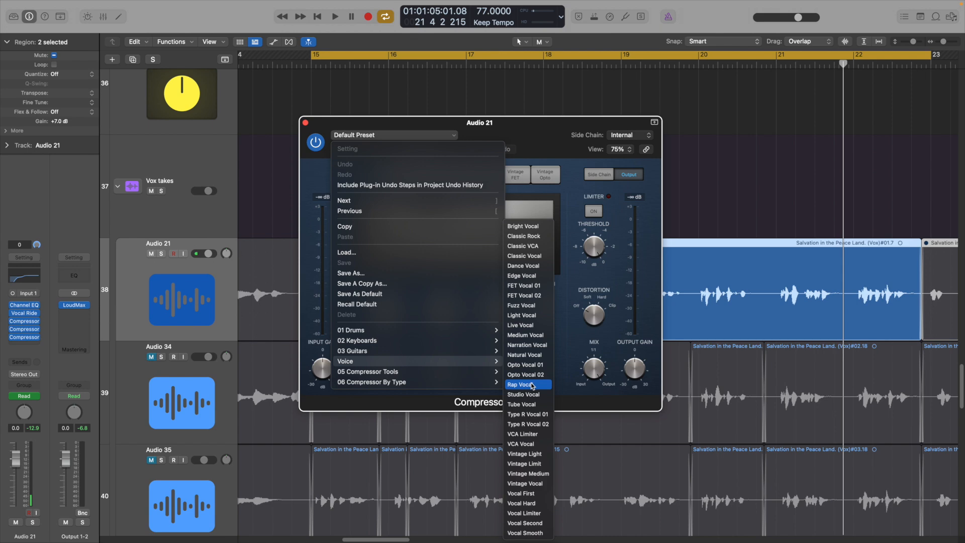
{"action": "left_click", "coordinate": [525, 533]}
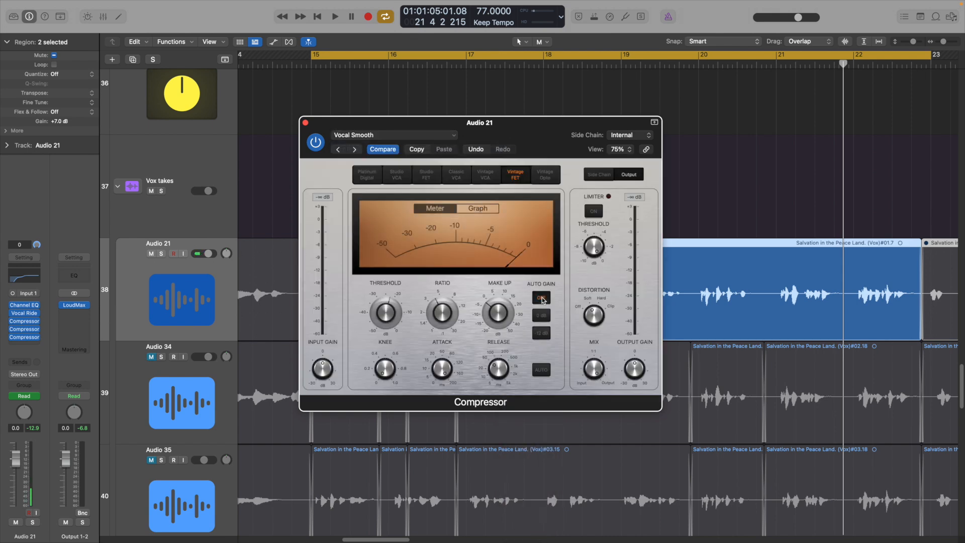
Lower the Vocal Smooth Compressor's threshold while playing the Audio 21 loop, and close the plug-in window.
{"action": "mouse_move", "coordinate": [438, 365]}
{"action": "mouse_move", "coordinate": [501, 369]}
{"action": "mouse_move", "coordinate": [387, 369]}
{"action": "mouse_move", "coordinate": [396, 309]}
{"action": "key", "text": "space"}
{"action": "left_click_drag", "start_coordinate": [385, 313], "coordinate": [387, 333]}
{"action": "key", "text": "space"}
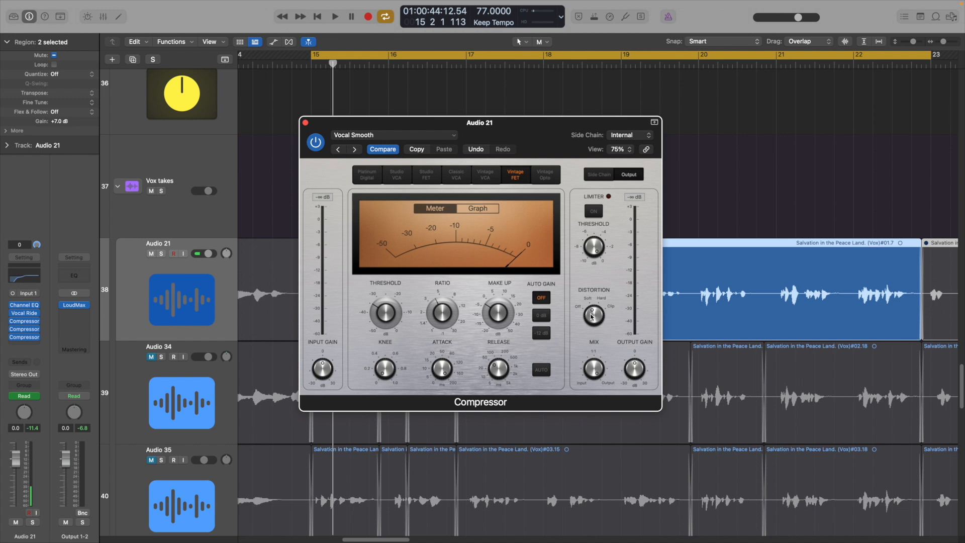
{"action": "mouse_move", "coordinate": [493, 305]}
{"action": "left_click", "coordinate": [306, 124]}
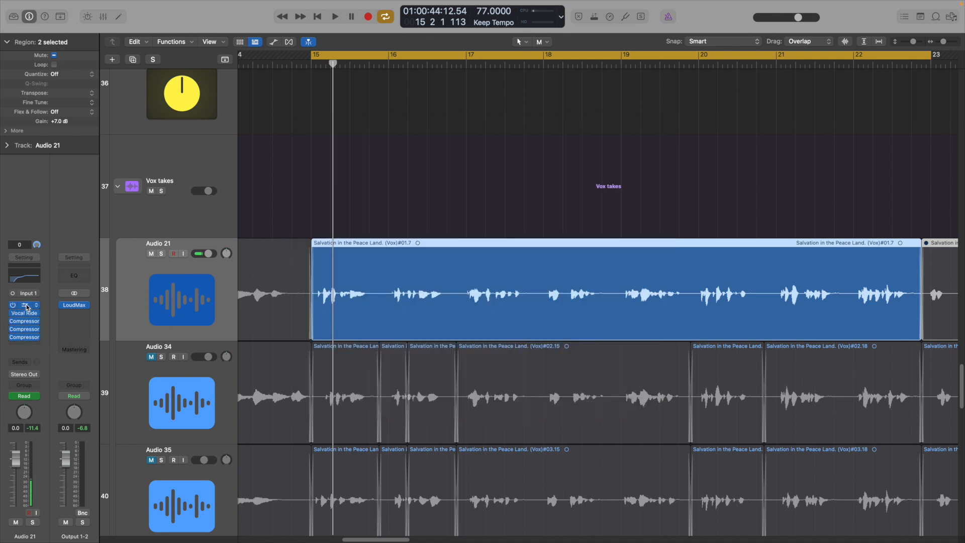
Insert the mono Waves Tune Real-Time plug-in below the compressors on Audio 21.
{"action": "left_click", "coordinate": [34, 346]}
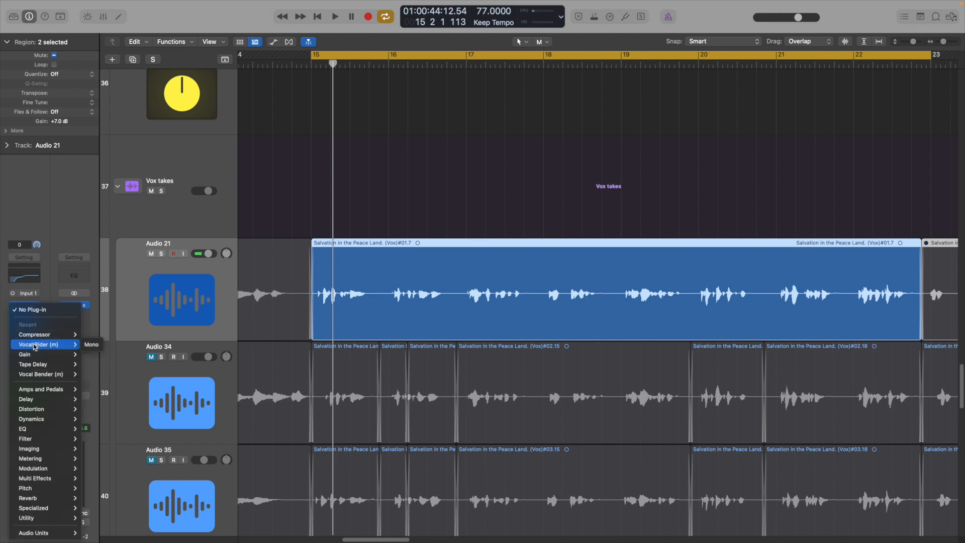
{"action": "mouse_move", "coordinate": [35, 532]}
{"action": "mouse_move", "coordinate": [95, 523]}
{"action": "mouse_move", "coordinate": [176, 525]}
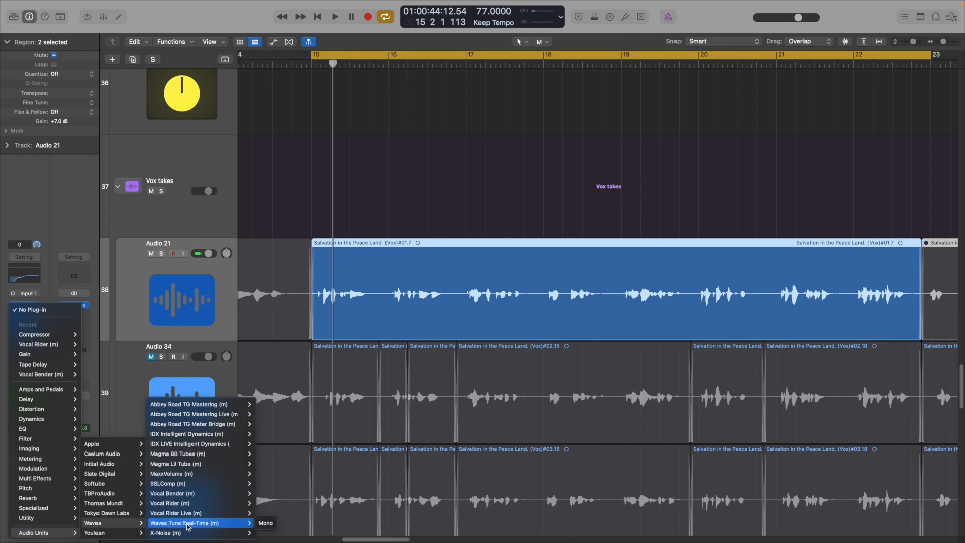
{"action": "left_click", "coordinate": [265, 523]}
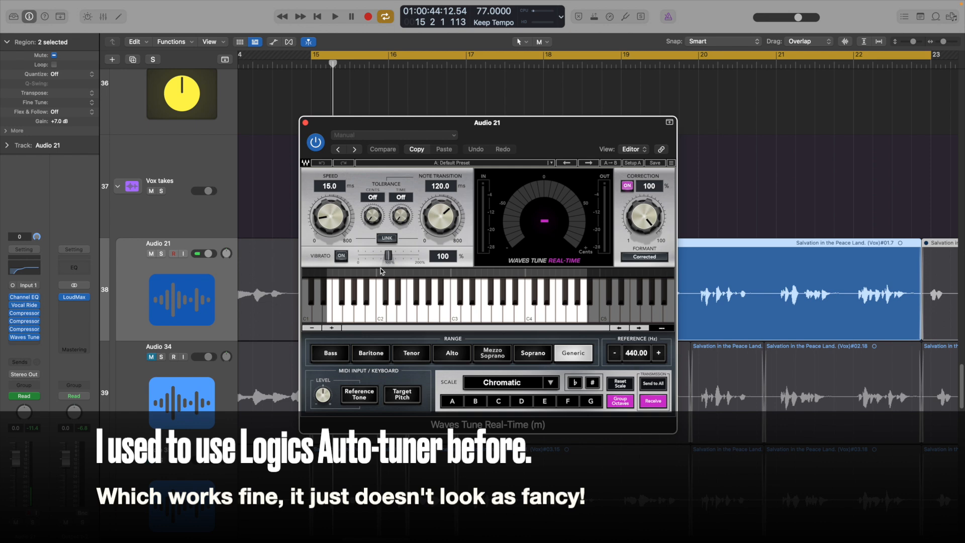
Set the Waves Tune Real-Time scale to E Natural Minor and close its window.
{"action": "left_click", "coordinate": [545, 402]}
{"action": "left_click", "coordinate": [551, 384]}
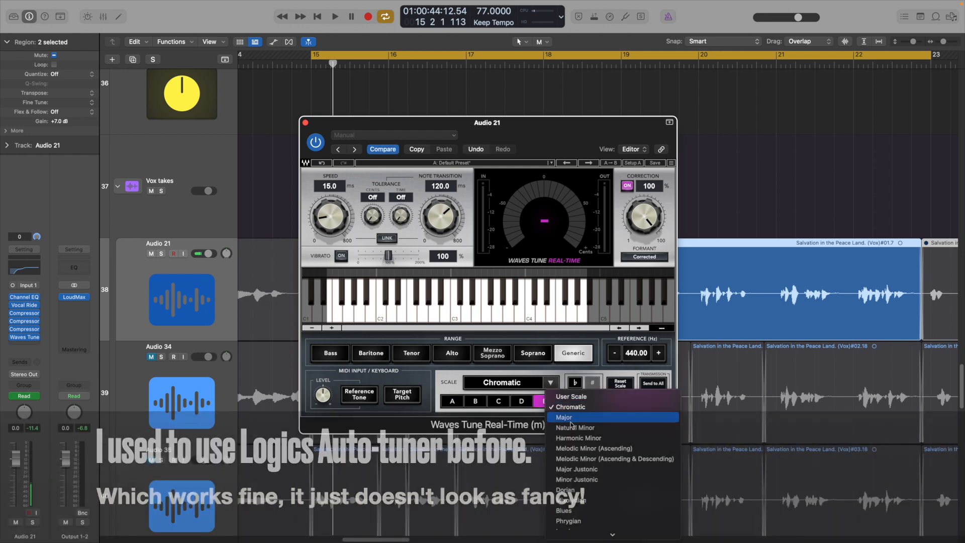
{"action": "left_click", "coordinate": [572, 427]}
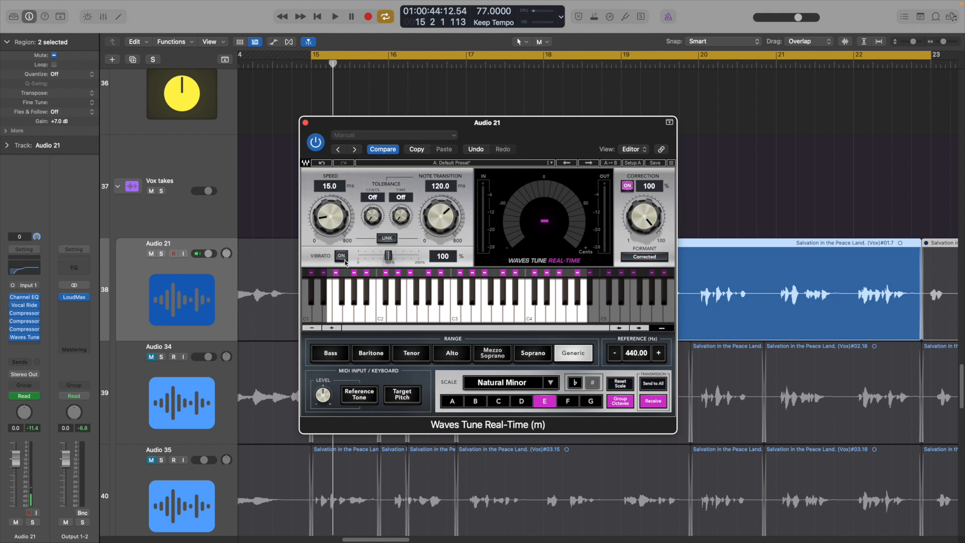
{"action": "left_click", "coordinate": [306, 123]}
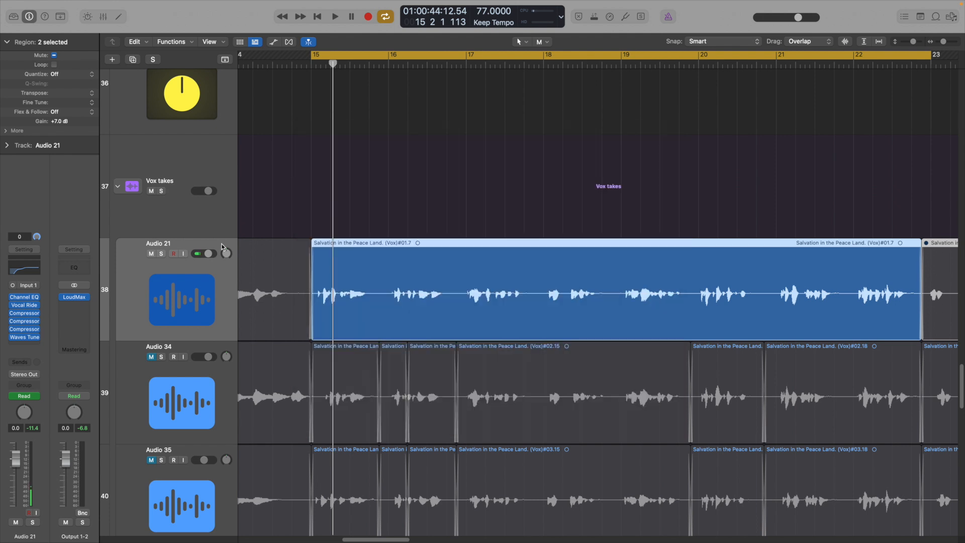
{"action": "mouse_move", "coordinate": [36, 338]}
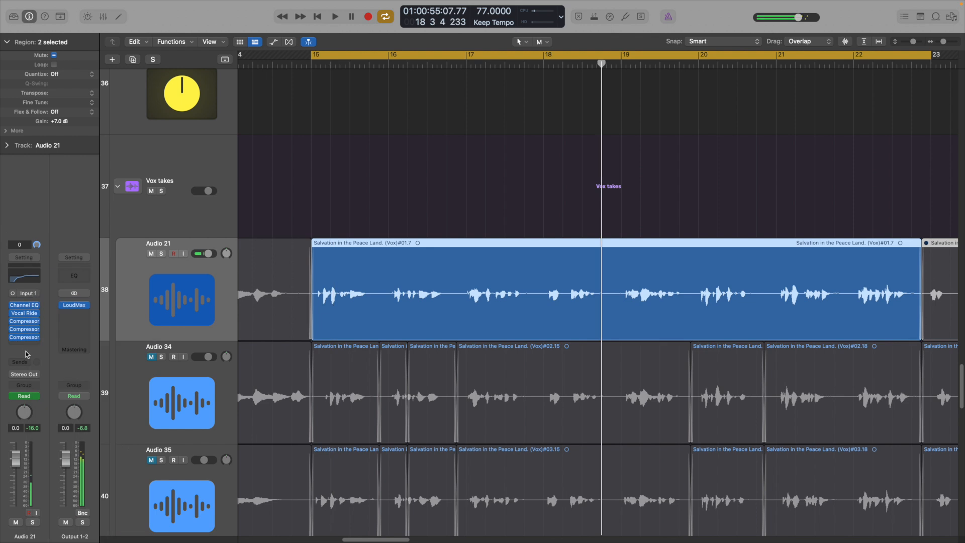
Examine the Initial Dynamic EQ bands on the first Set out on the ocean track, including their frequency, threshold and ratio.
{"action": "scroll", "coordinate": [311, 322], "scroll_direction": "right", "scroll_amount": 5}
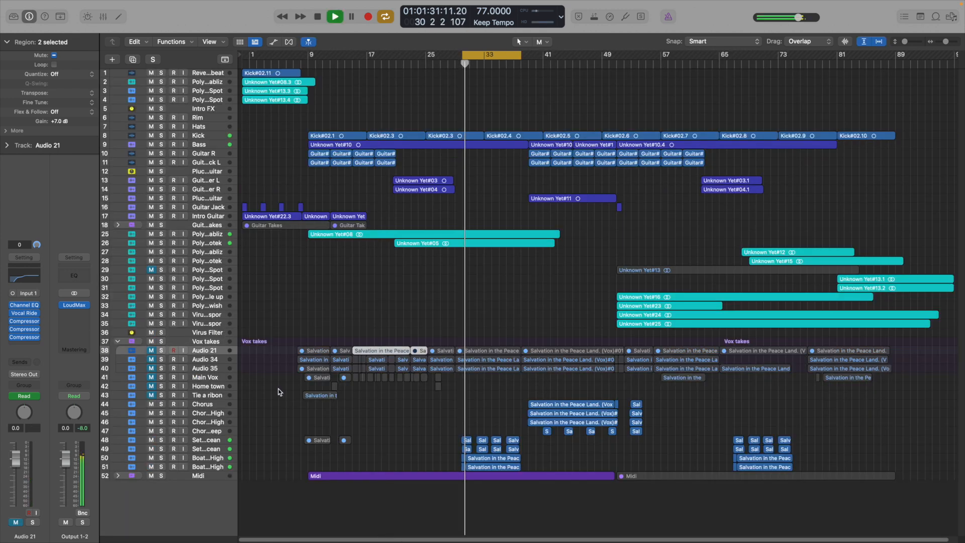
{"action": "left_click", "coordinate": [212, 439]}
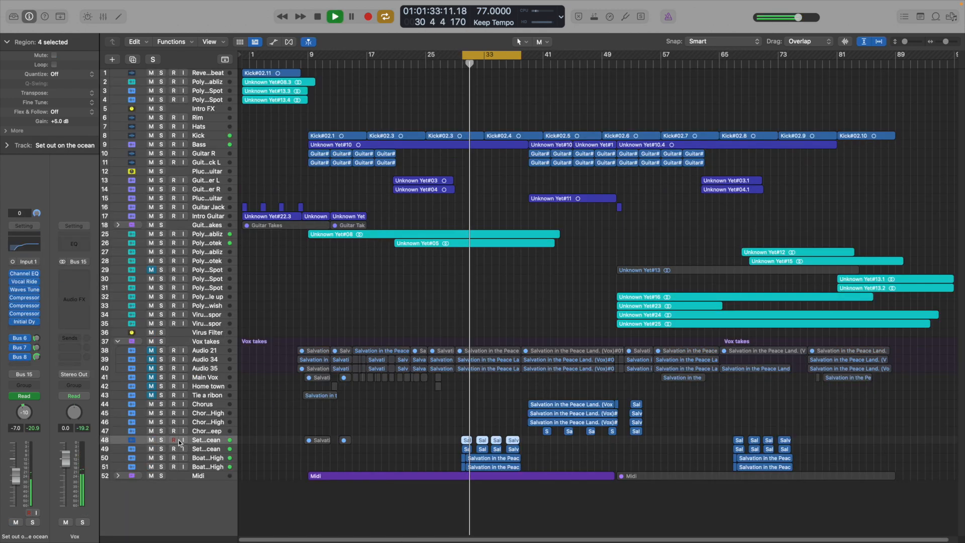
{"action": "key", "text": "space"}
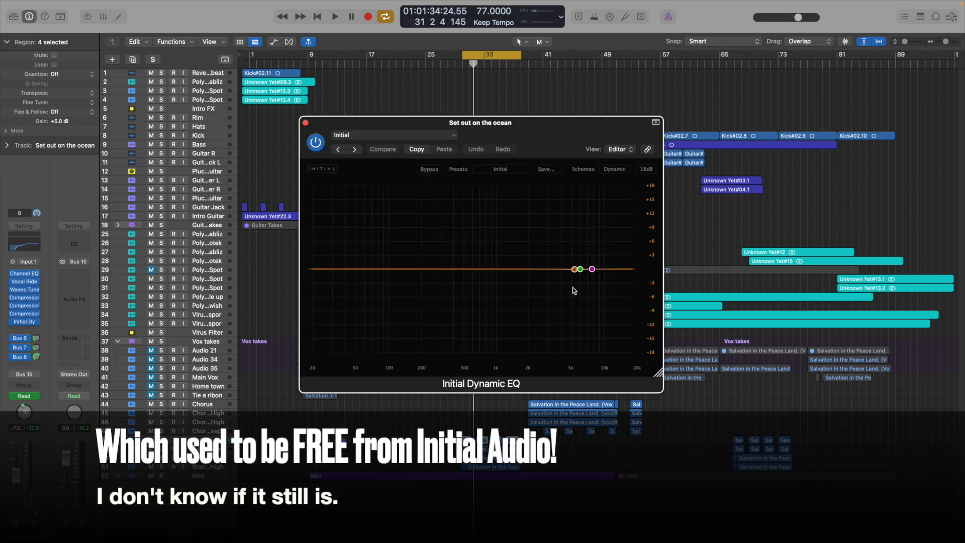
{"action": "left_click", "coordinate": [579, 269]}
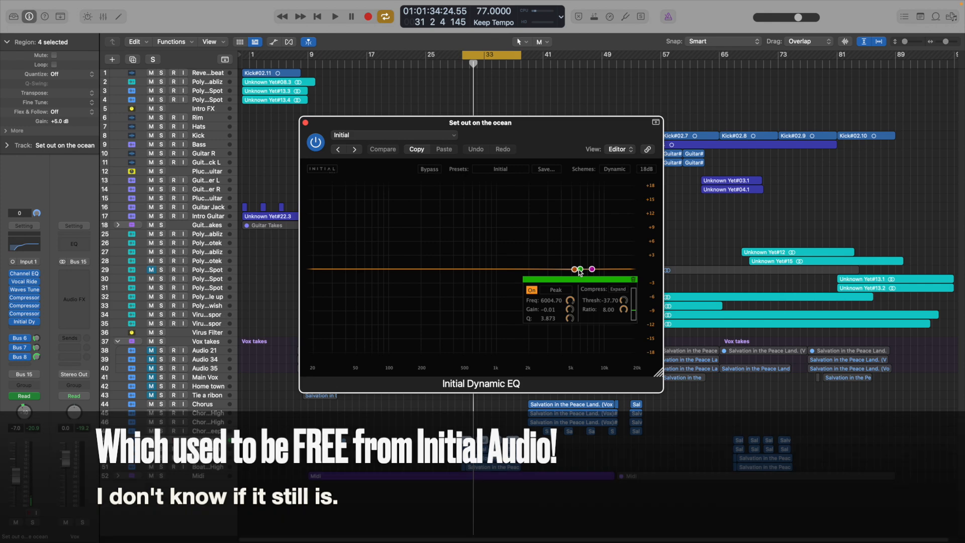
{"action": "mouse_move", "coordinate": [594, 269]}
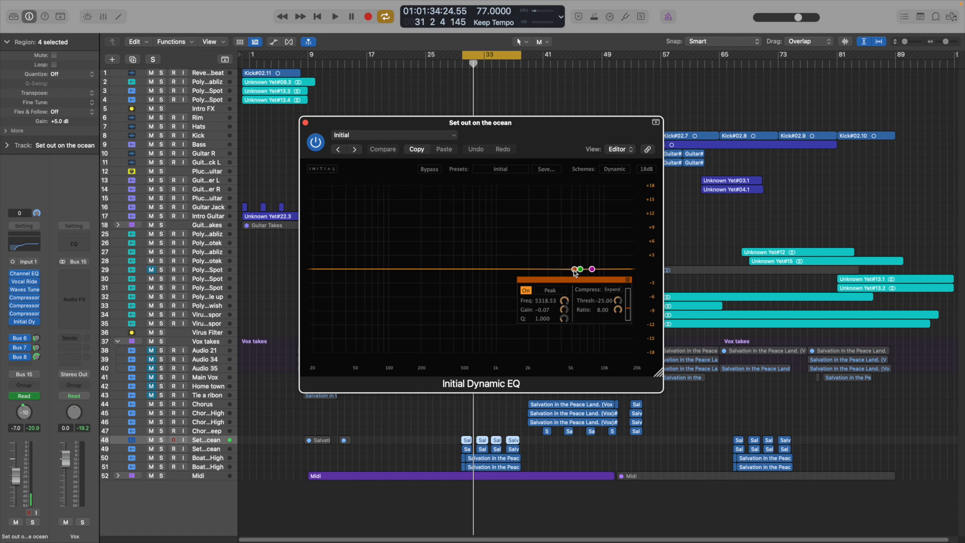
{"action": "mouse_move", "coordinate": [580, 270]}
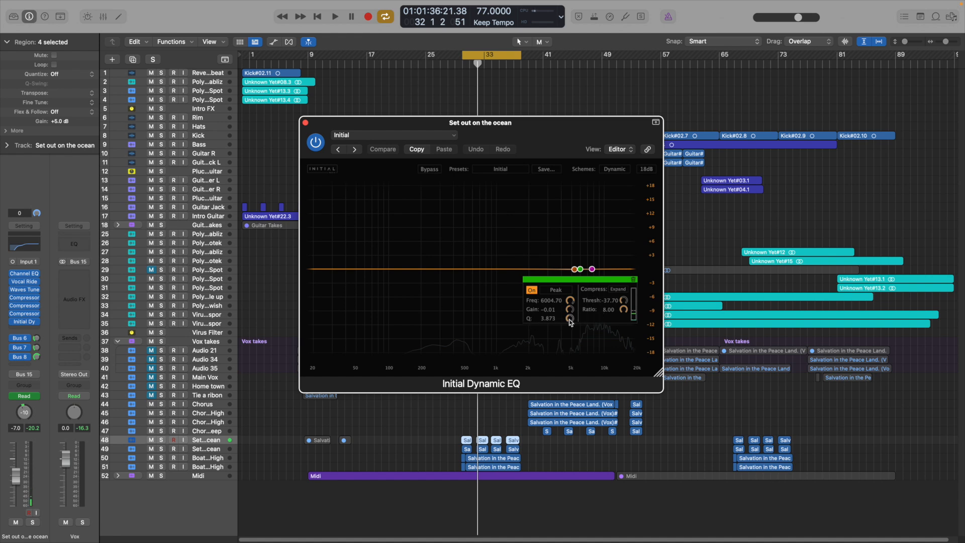
{"action": "left_click", "coordinate": [575, 269]}
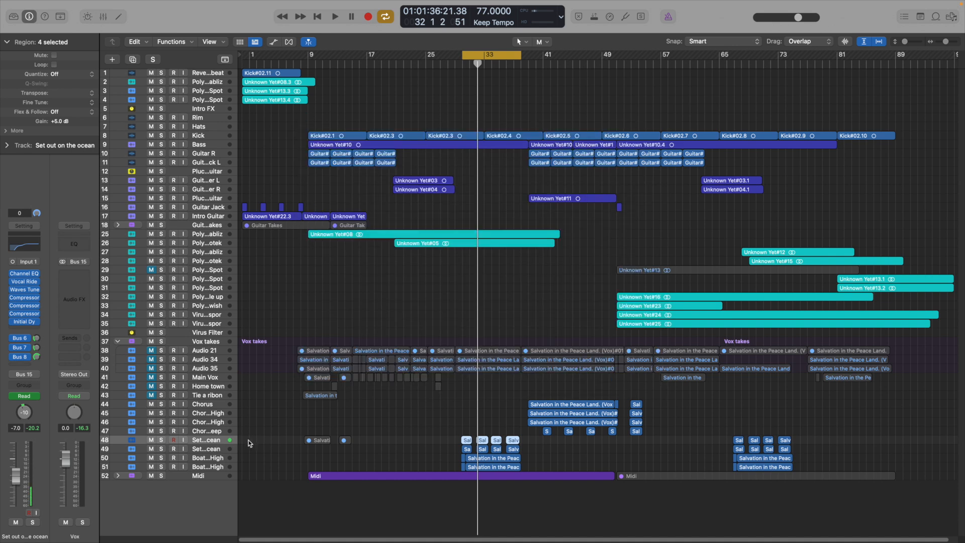
Compare the channel settings of the two Set out on the ocean tracks.
{"action": "left_click", "coordinate": [212, 448]}
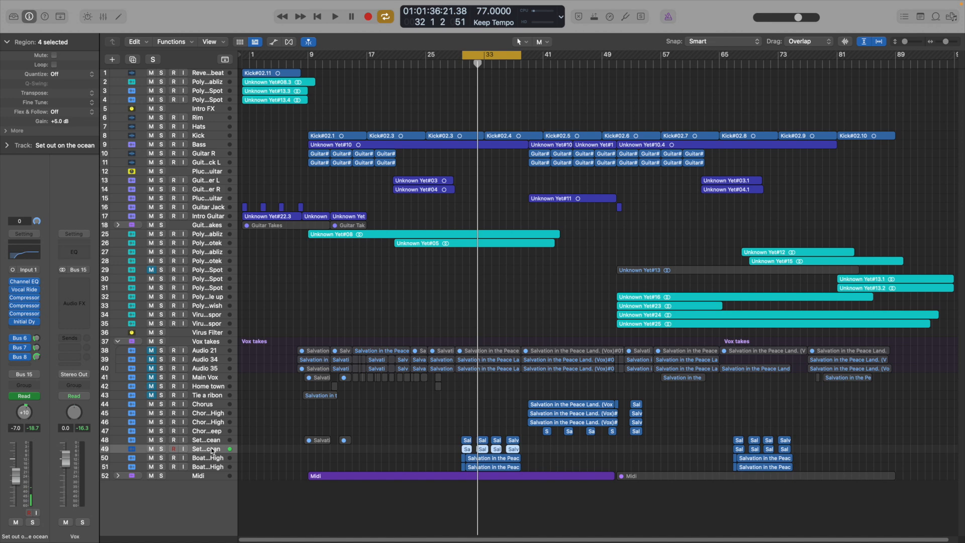
{"action": "key", "text": "z"}
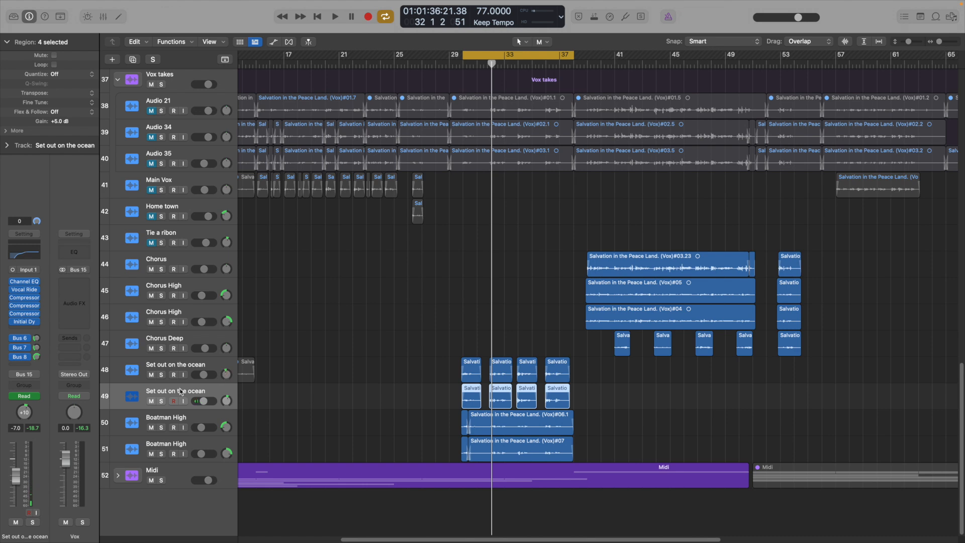
{"action": "left_click", "coordinate": [212, 366]}
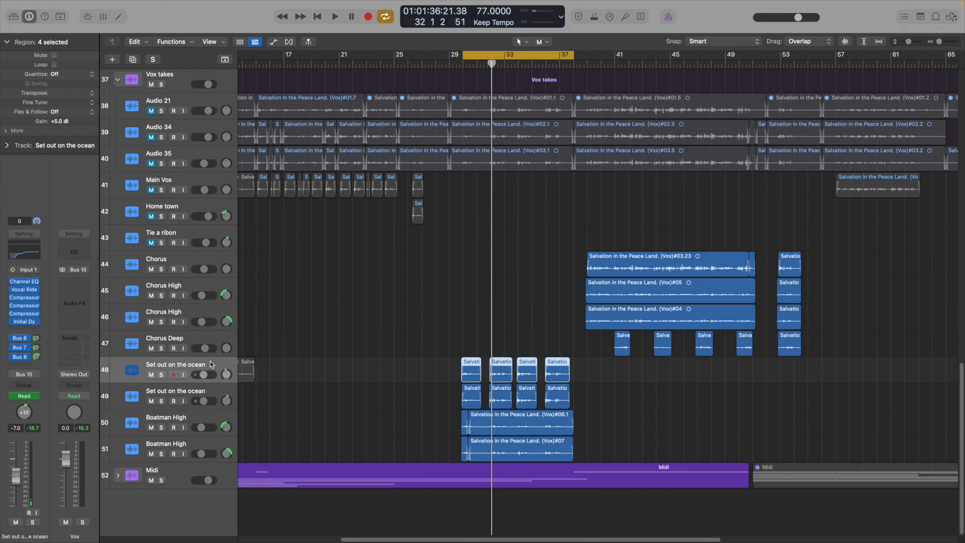
{"action": "left_click", "coordinate": [211, 393]}
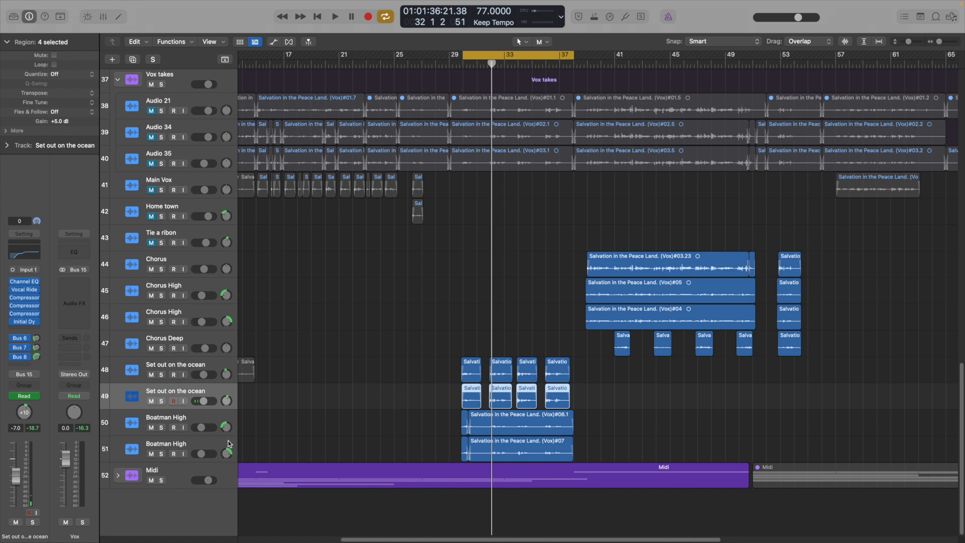
Audition the first Set out on the ocean track (track 48) in solo, and clear its solo.
{"action": "left_click", "coordinate": [161, 375]}
{"action": "key", "text": "space"}
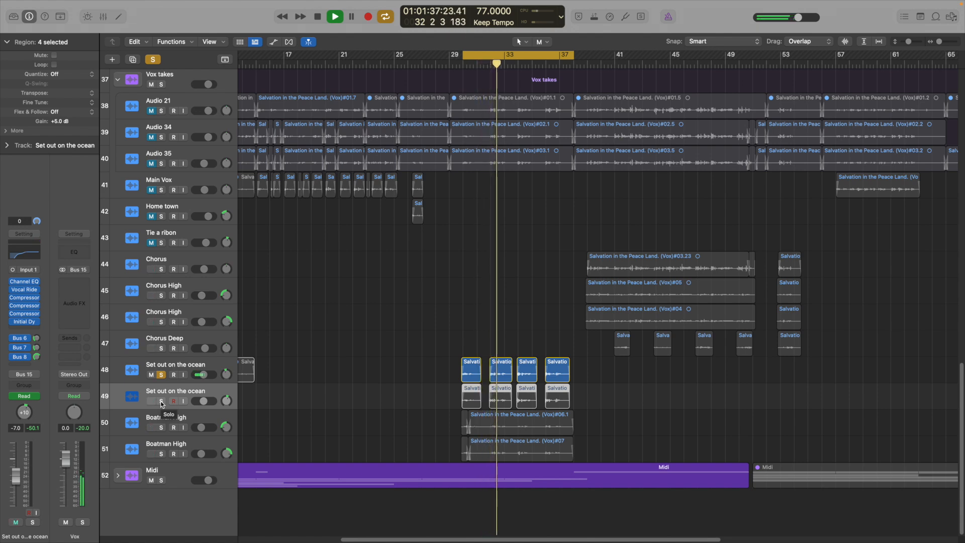
{"action": "key", "text": "space"}
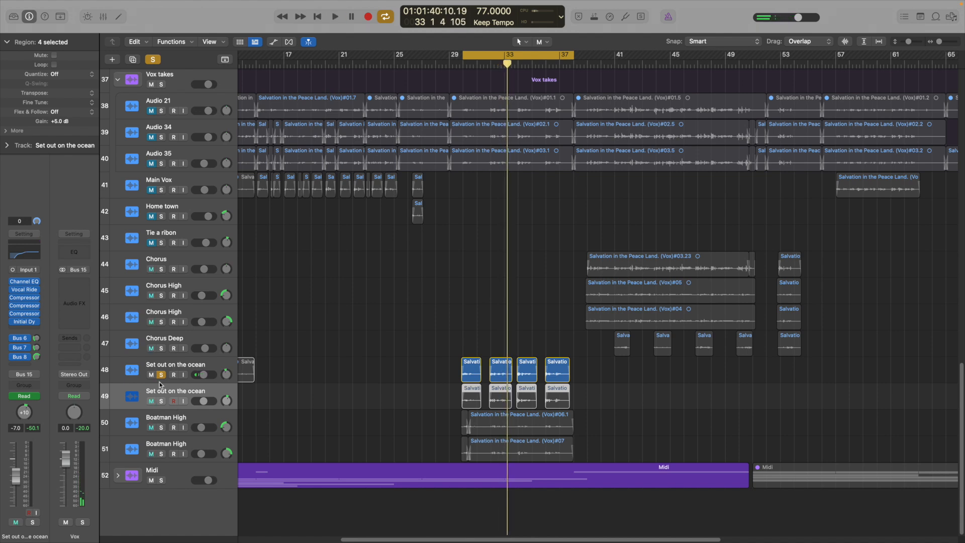
{"action": "left_click", "coordinate": [160, 375]}
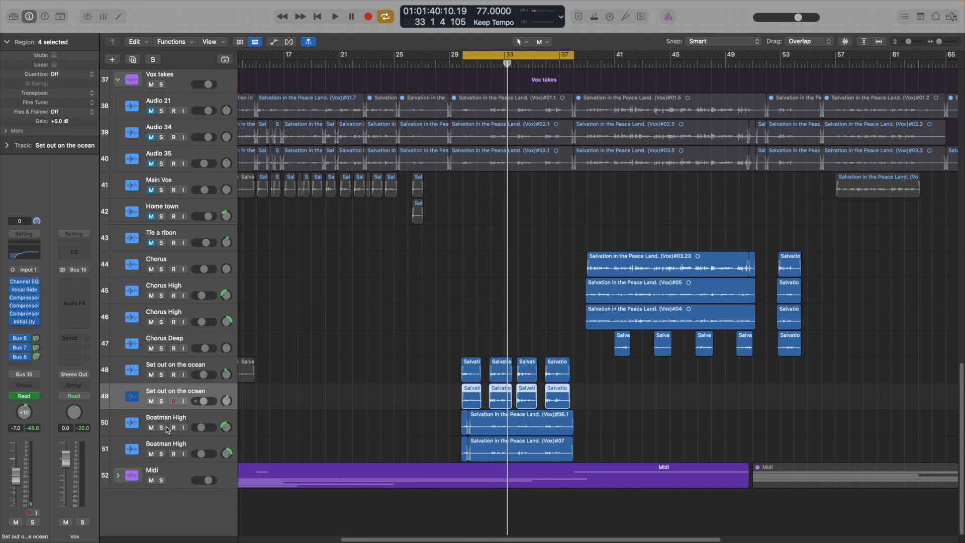
Audition the two Boatman High tracks one after the other in solo, and clear the solo.
{"action": "left_click", "coordinate": [161, 427]}
{"action": "key", "text": "space"}
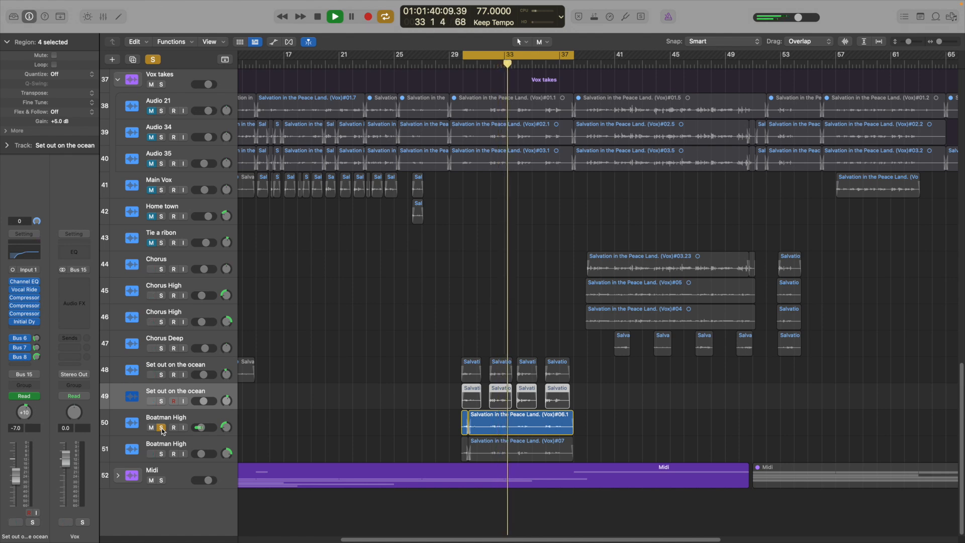
{"action": "left_click", "coordinate": [161, 454]}
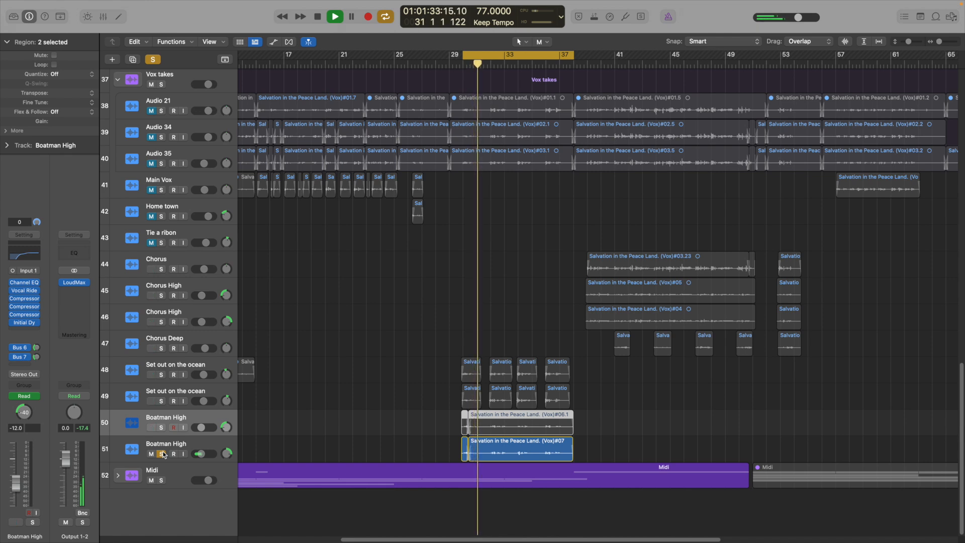
{"action": "key", "text": "space"}
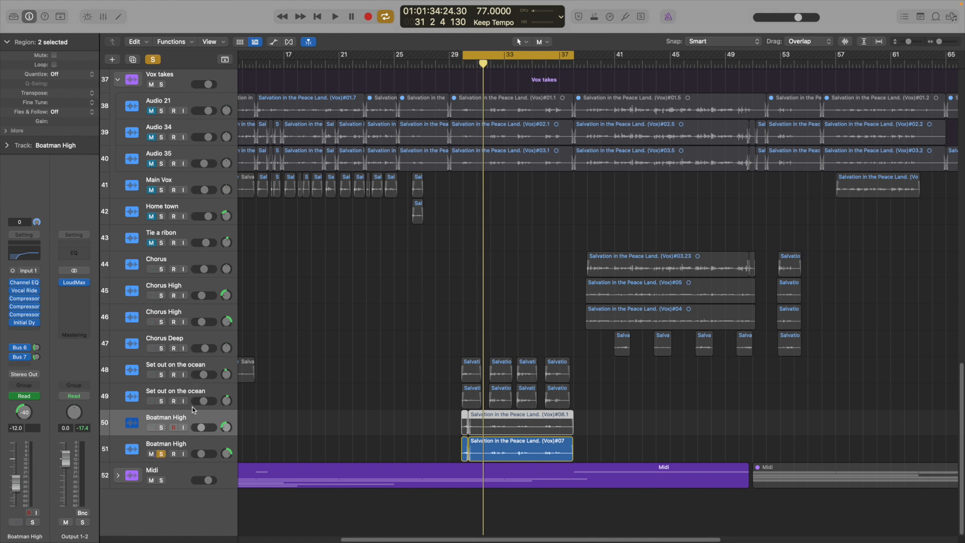
{"action": "left_click", "coordinate": [161, 454]}
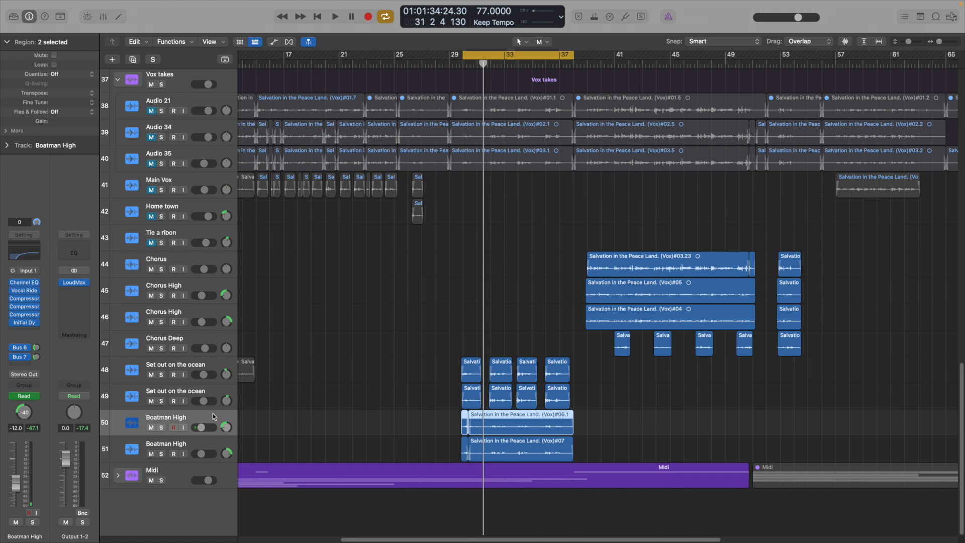
Play both Set out on the ocean tracks and both Boatman High tracks soloed together.
{"action": "left_click", "coordinate": [161, 374]}
{"action": "key", "text": "space"}
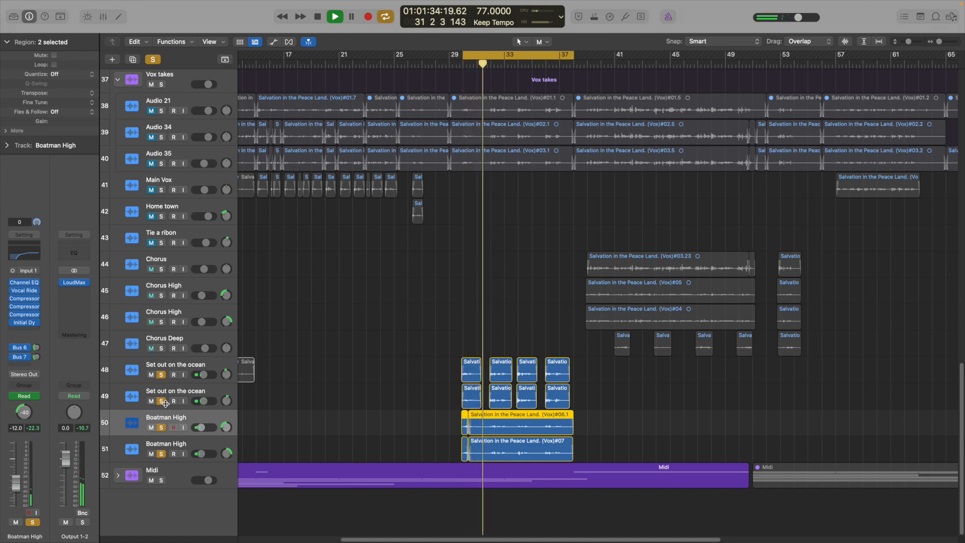
{"action": "scroll", "coordinate": [354, 377], "scroll_direction": "right", "scroll_amount": 2}
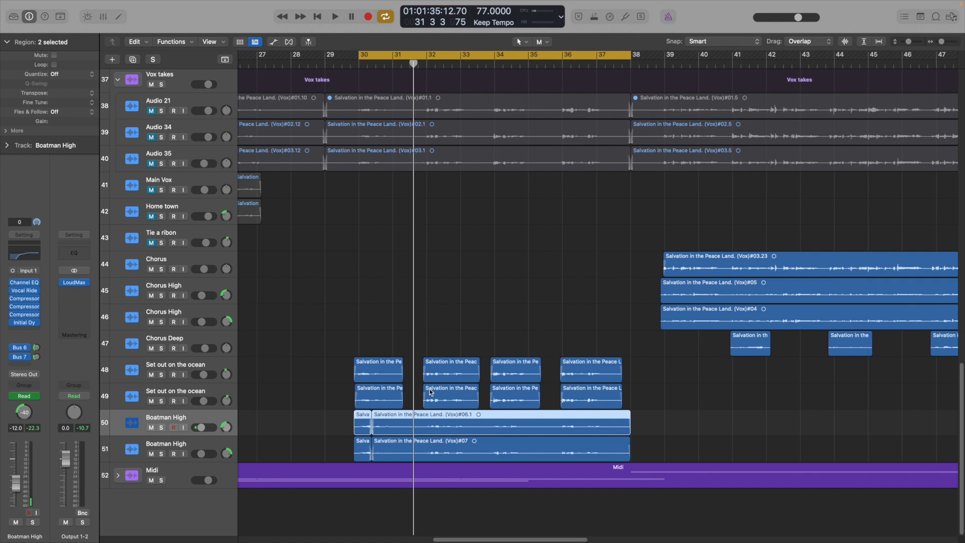
Compare the channel settings of the first Set out on the ocean track (track 48) with those of the Main Vox track.
{"action": "left_click", "coordinate": [200, 367]}
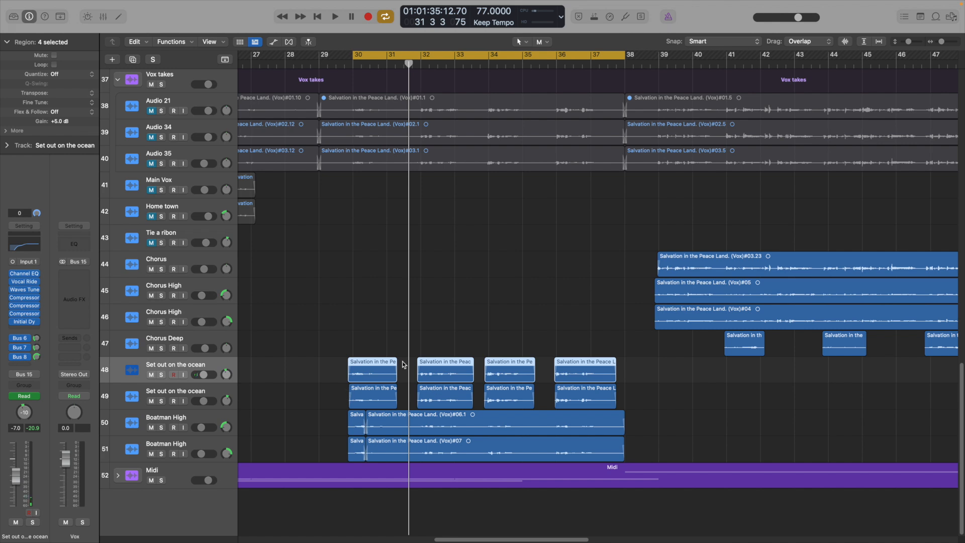
{"action": "scroll", "coordinate": [518, 363], "scroll_direction": "left", "scroll_amount": 10}
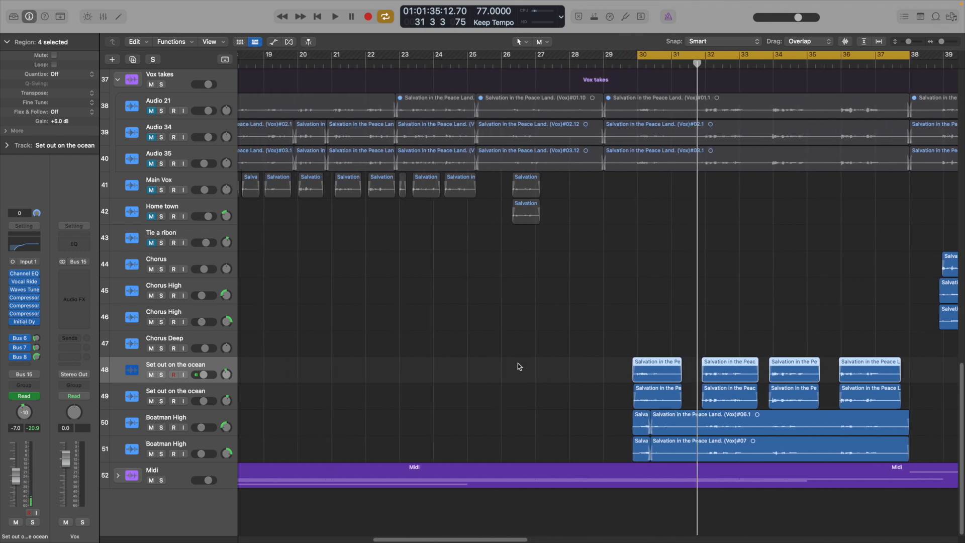
{"action": "scroll", "coordinate": [403, 269], "scroll_direction": "left", "scroll_amount": 3}
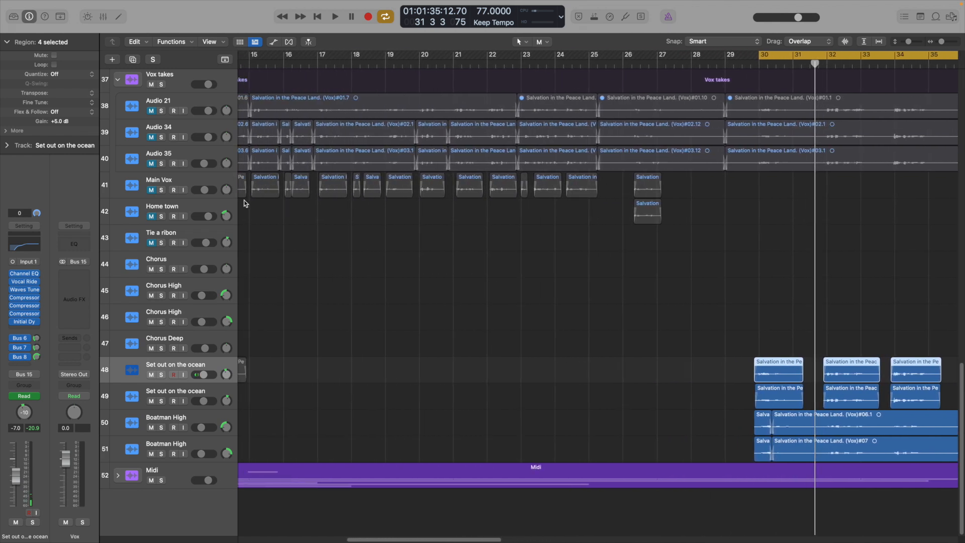
{"action": "left_click", "coordinate": [192, 182]}
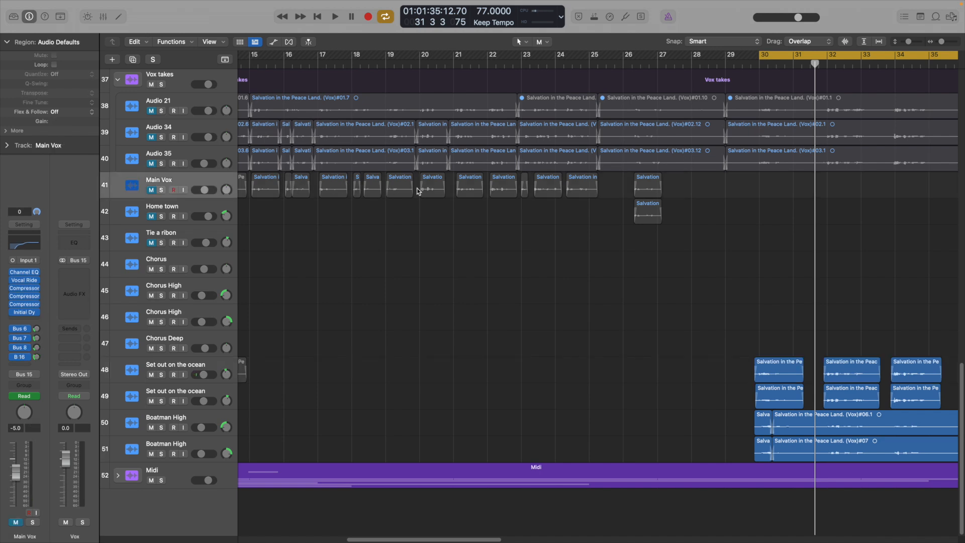
{"action": "scroll", "coordinate": [501, 300], "scroll_direction": "right", "scroll_amount": 13}
{"action": "left_click", "coordinate": [201, 367]}
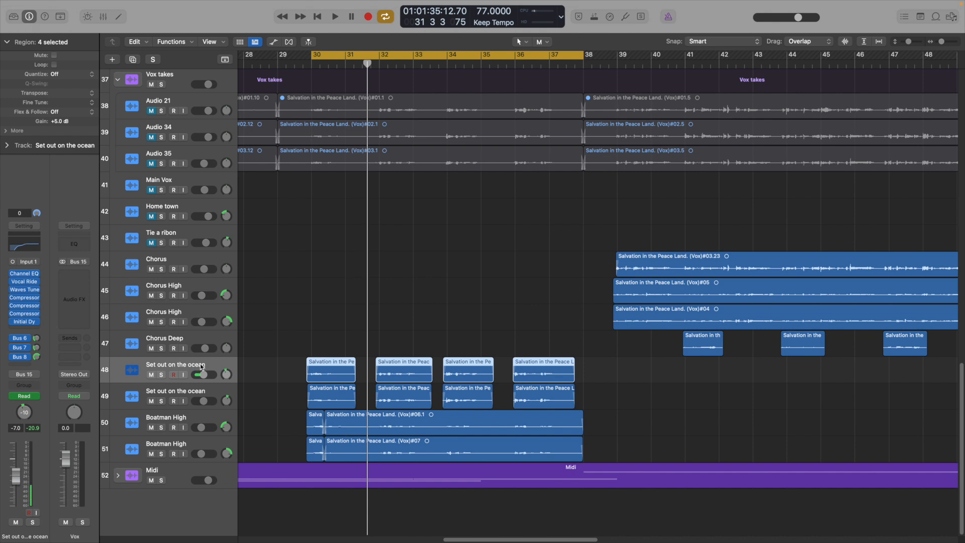
{"action": "scroll", "coordinate": [269, 424], "scroll_direction": "left", "scroll_amount": 2}
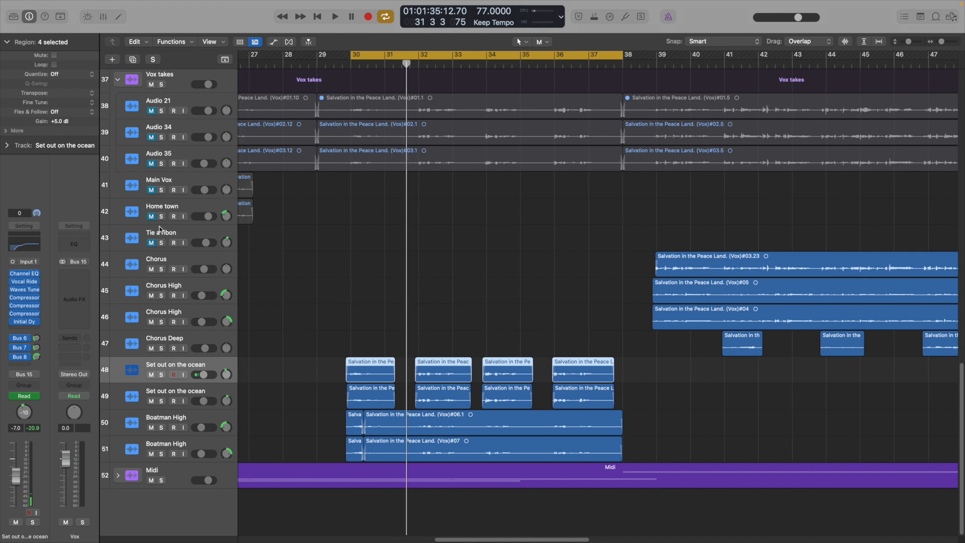
Show the mixer, review the ChromaVerb on the Big Perc Rev bus, and look at the available reverb plug-ins.
{"action": "left_click", "coordinate": [104, 17]}
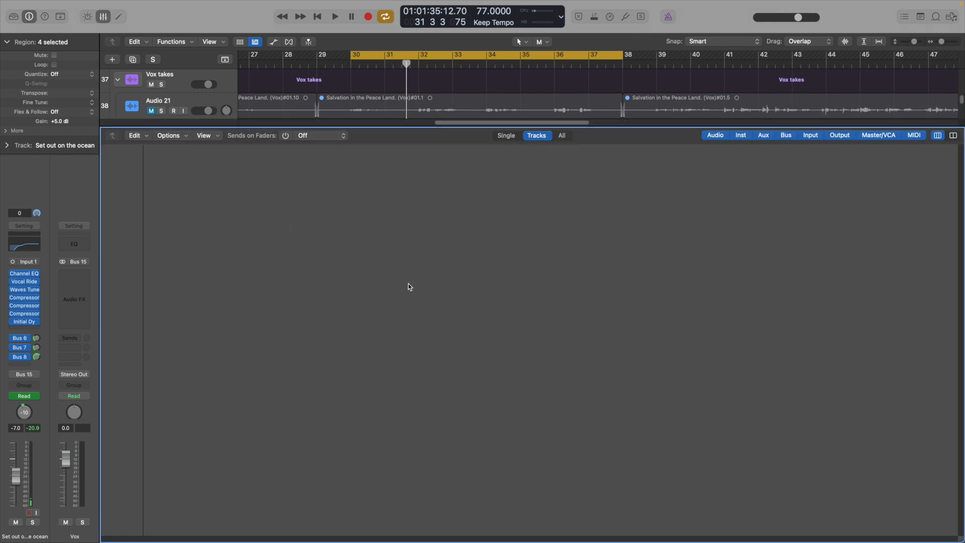
{"action": "scroll", "coordinate": [417, 249], "scroll_direction": "right", "scroll_amount": 2}
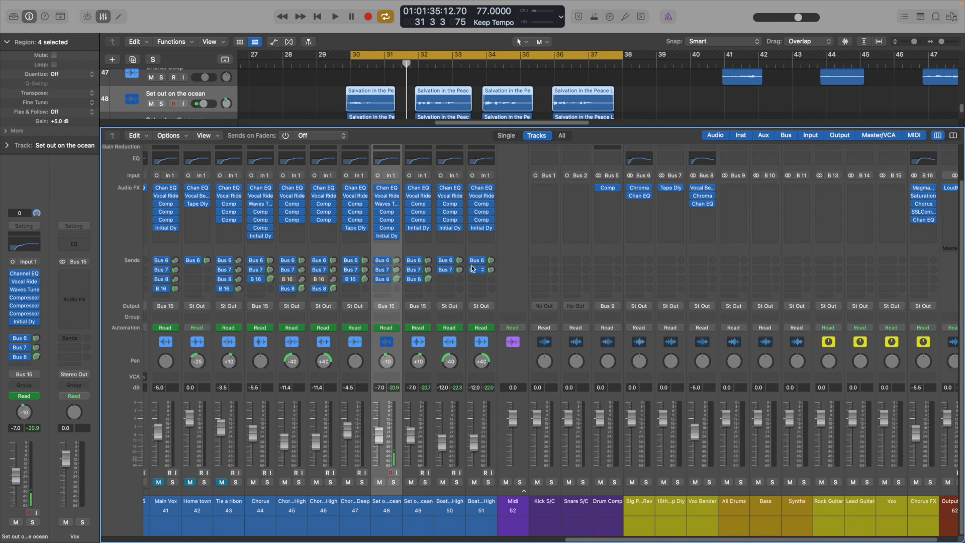
{"action": "scroll", "coordinate": [491, 269], "scroll_direction": "right", "scroll_amount": 3}
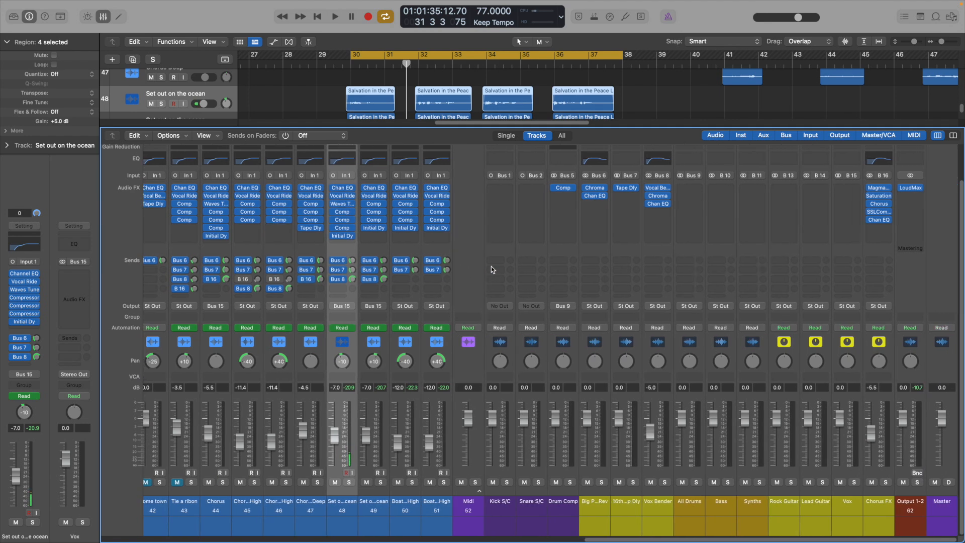
{"action": "left_click", "coordinate": [598, 189]}
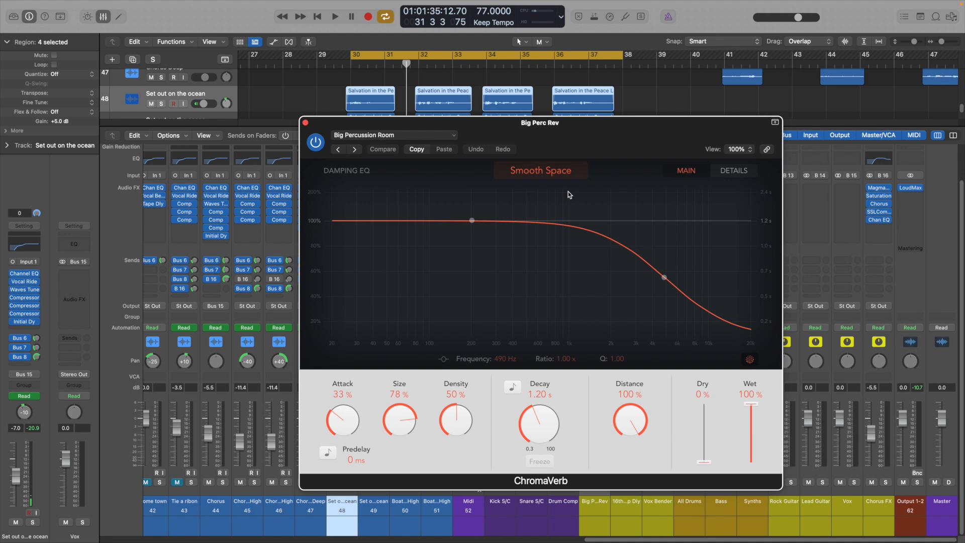
{"action": "left_click", "coordinate": [24, 329]}
{"action": "mouse_move", "coordinate": [64, 498]}
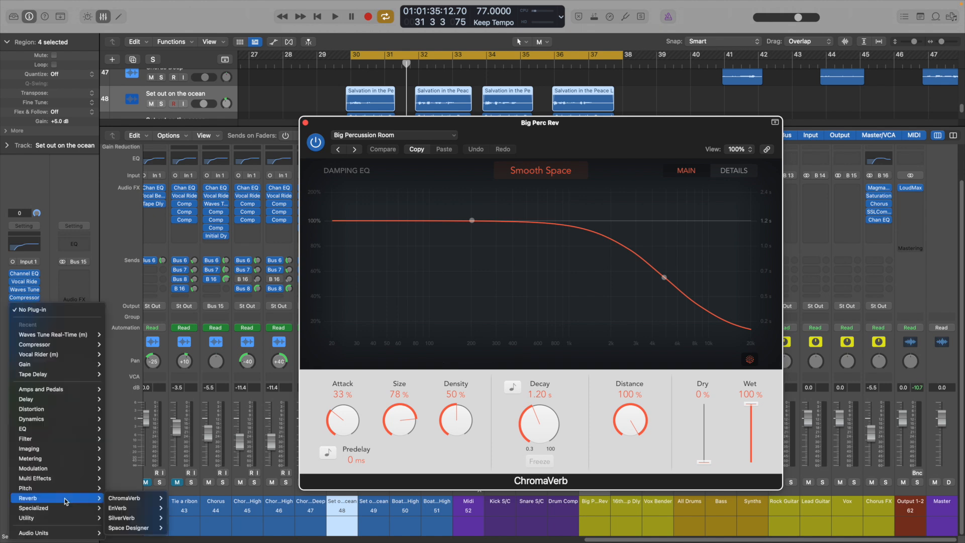
{"action": "left_click", "coordinate": [79, 199]}
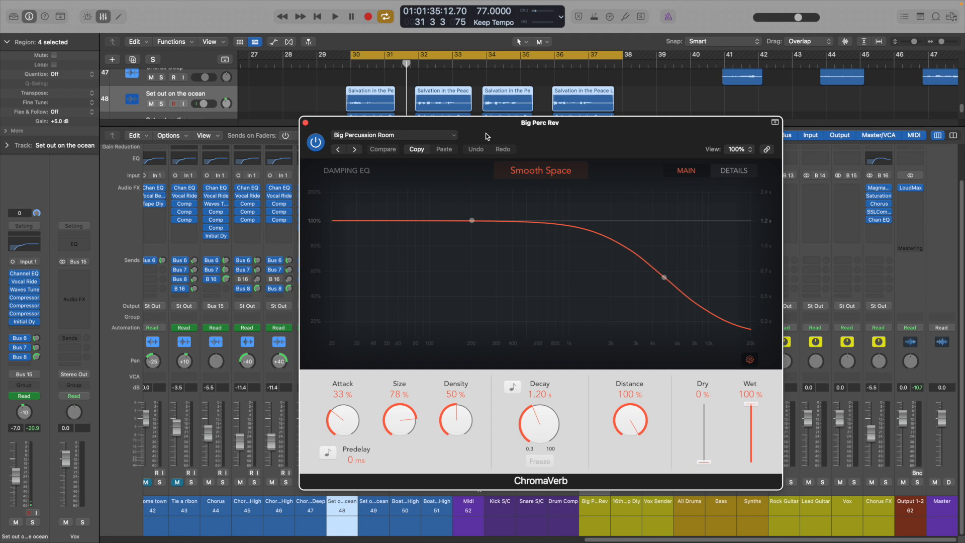
{"action": "left_click_drag", "start_coordinate": [488, 135], "coordinate": [649, 115]}
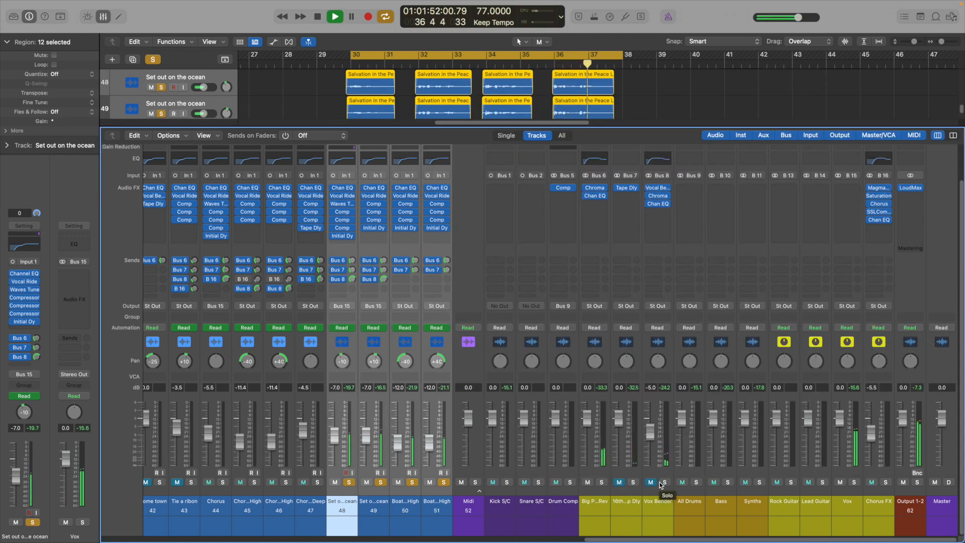
Audition the Big Perc Rev bus in solo with the soloed vocals, review its Channel EQ, and clear its solo.
{"action": "left_click", "coordinate": [601, 482]}
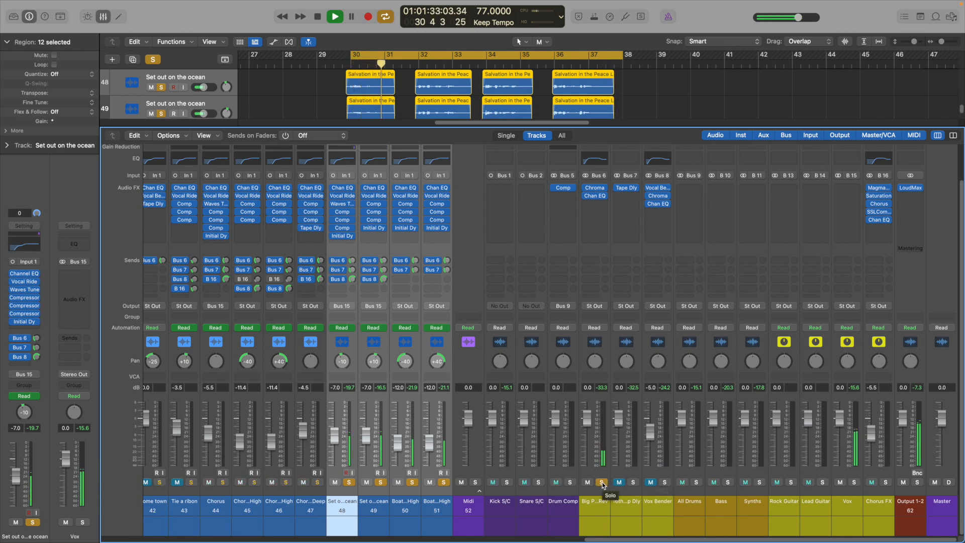
{"action": "key", "text": "space"}
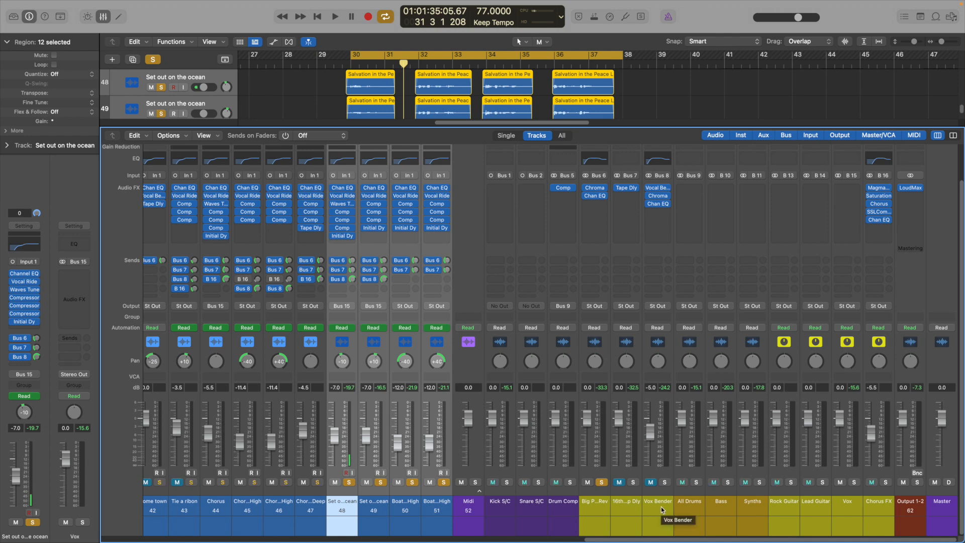
{"action": "left_click", "coordinate": [597, 162]}
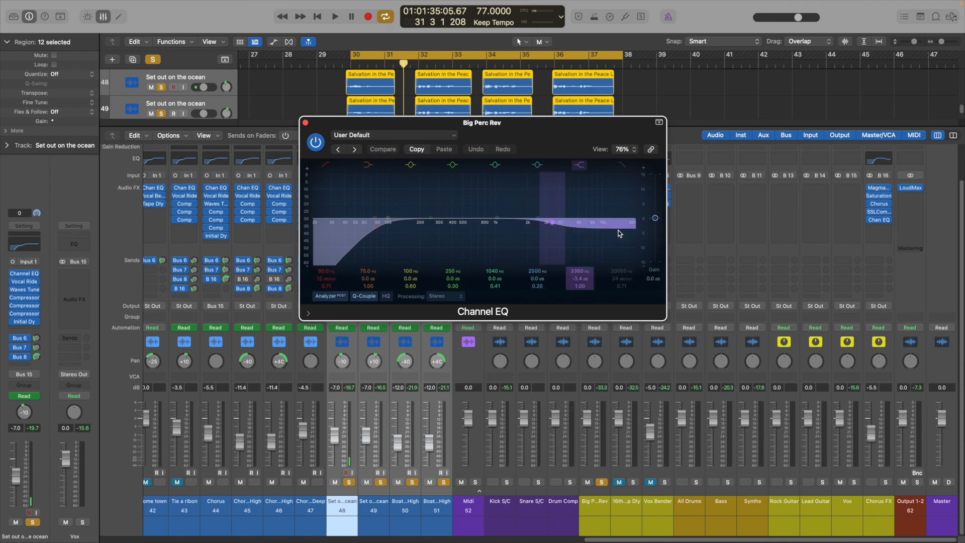
{"action": "left_click", "coordinate": [305, 123]}
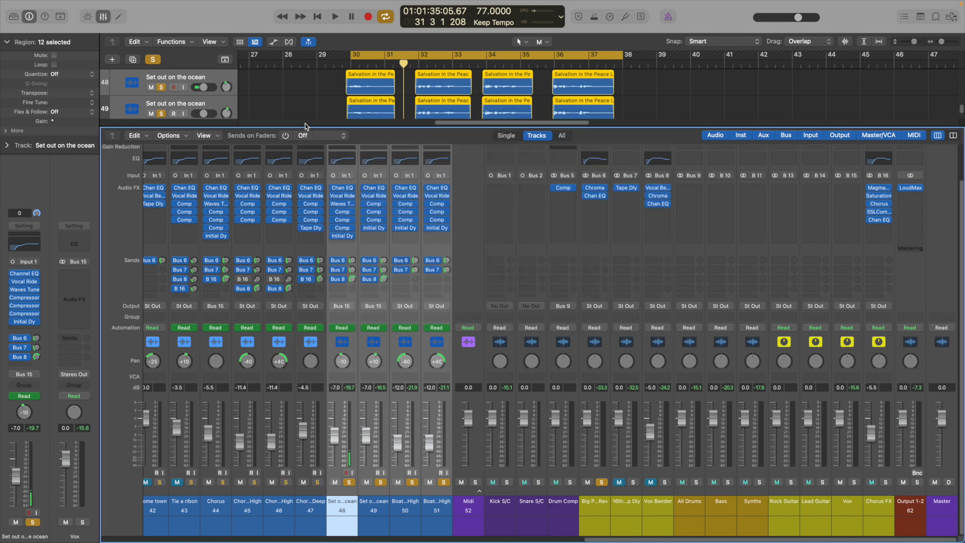
{"action": "left_click", "coordinate": [601, 482]}
Review the Tape Delay on the 16th Slap Dly bus while playing the soloed vocals through it.
{"action": "left_click", "coordinate": [626, 187]}
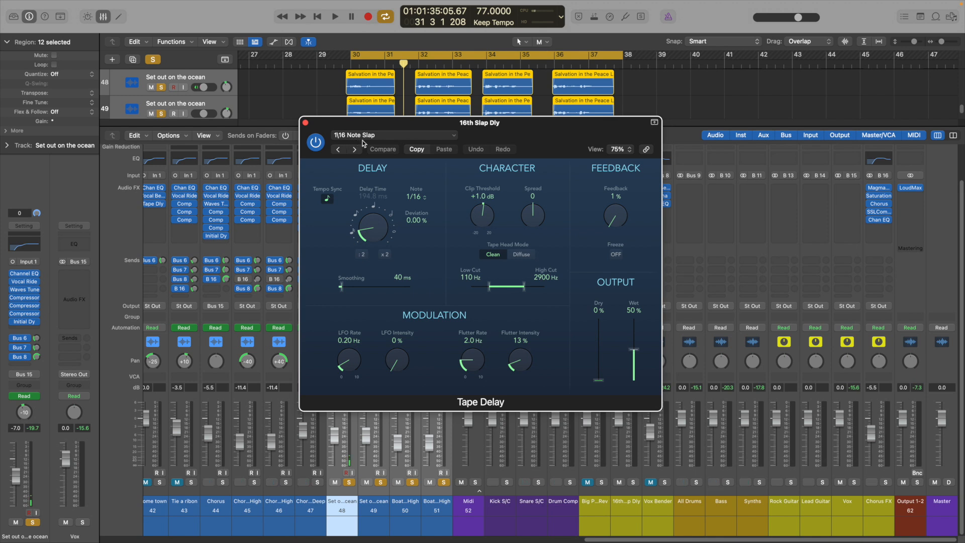
{"action": "key", "text": "space"}
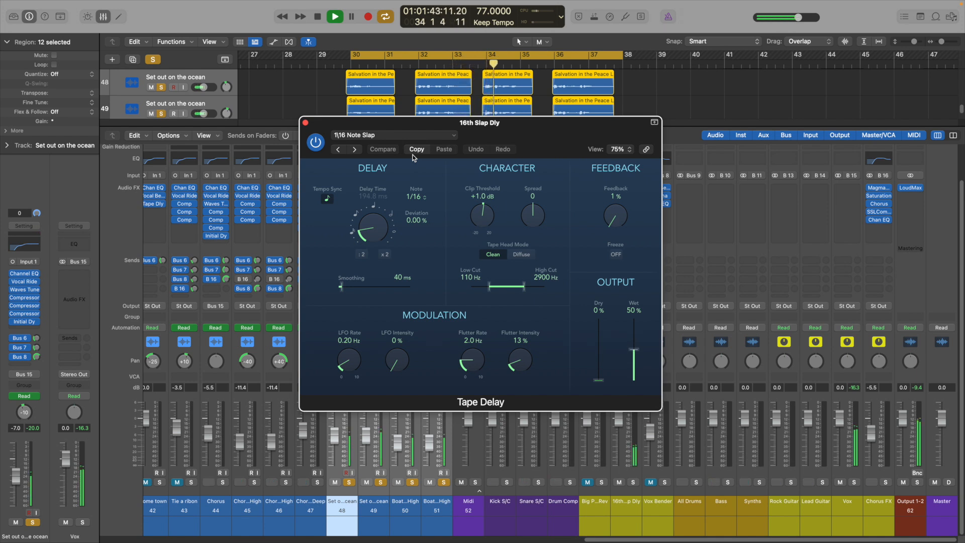
{"action": "left_click", "coordinate": [305, 123]}
{"action": "key", "text": "space"}
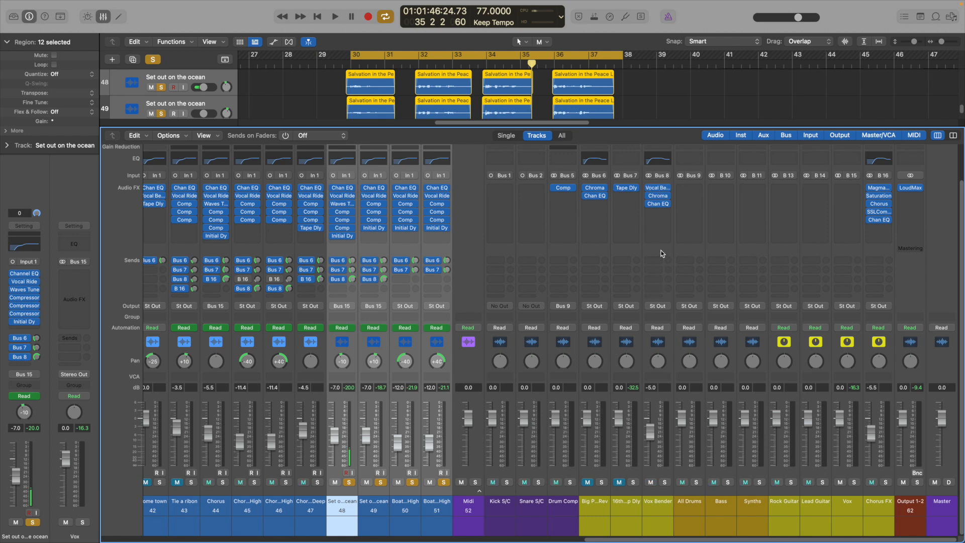
Review the Vocal Bender plug-in on the Vox Bender bus while playing the soloed vocals.
{"action": "left_click", "coordinate": [658, 187]}
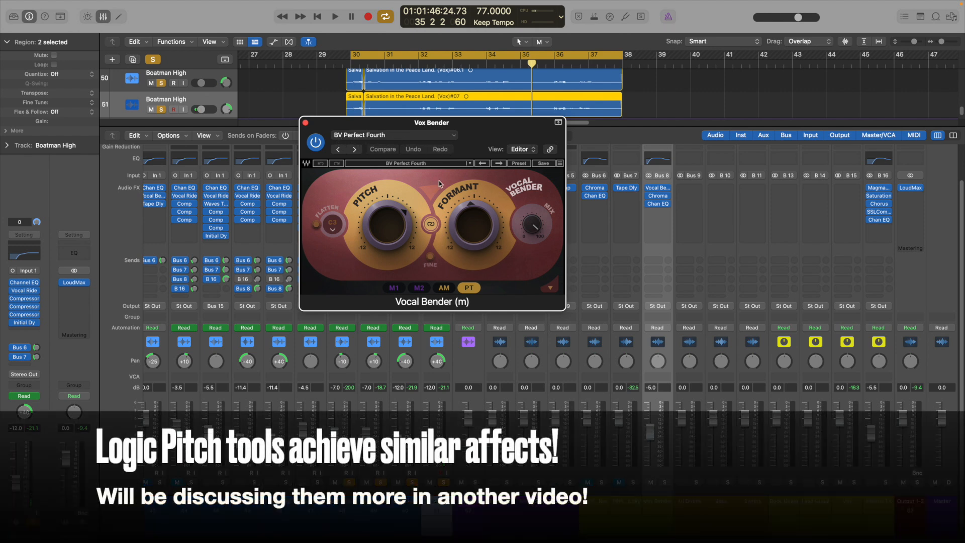
{"action": "key", "text": "space"}
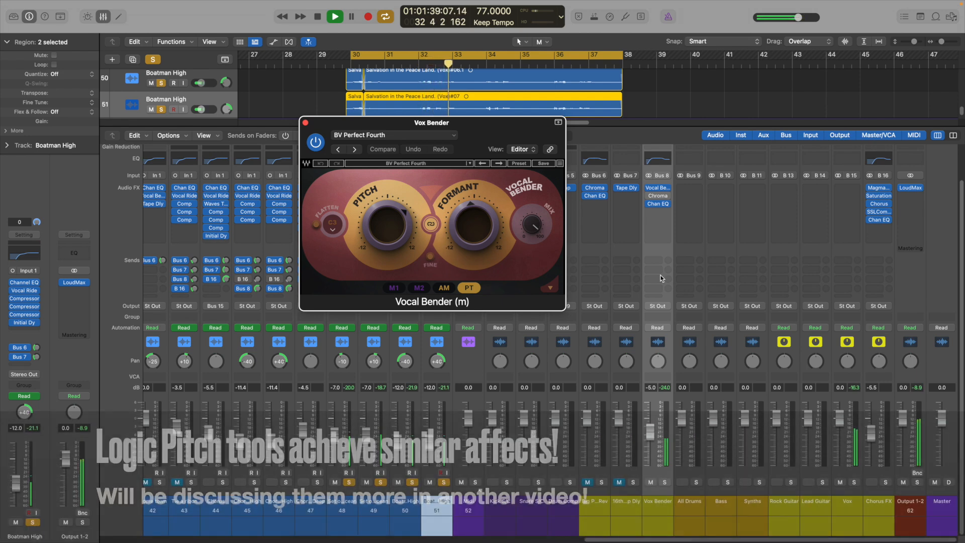
{"action": "key", "text": "space"}
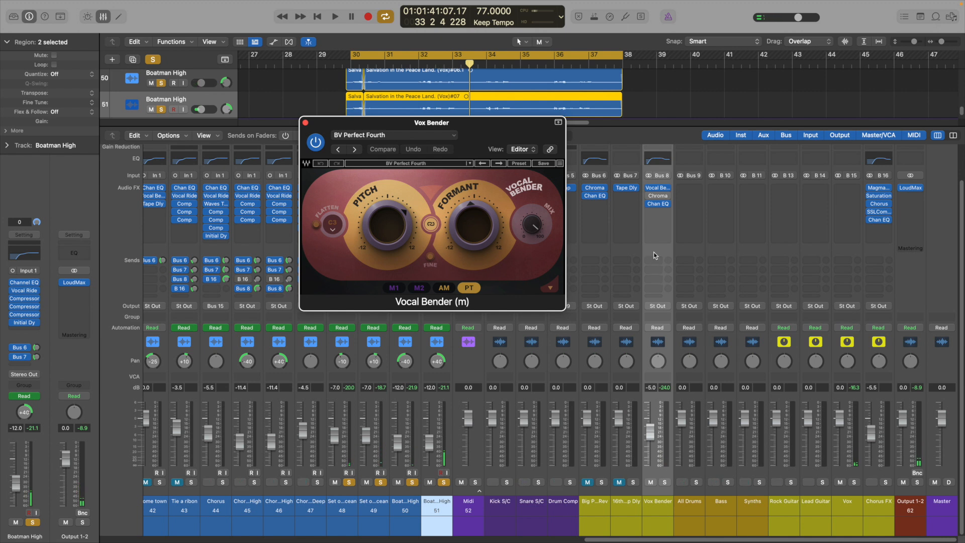
Review the Vox Bender bus's ChromaVerb during playback, and examine the bus's Channel EQ curve.
{"action": "left_click", "coordinate": [653, 197]}
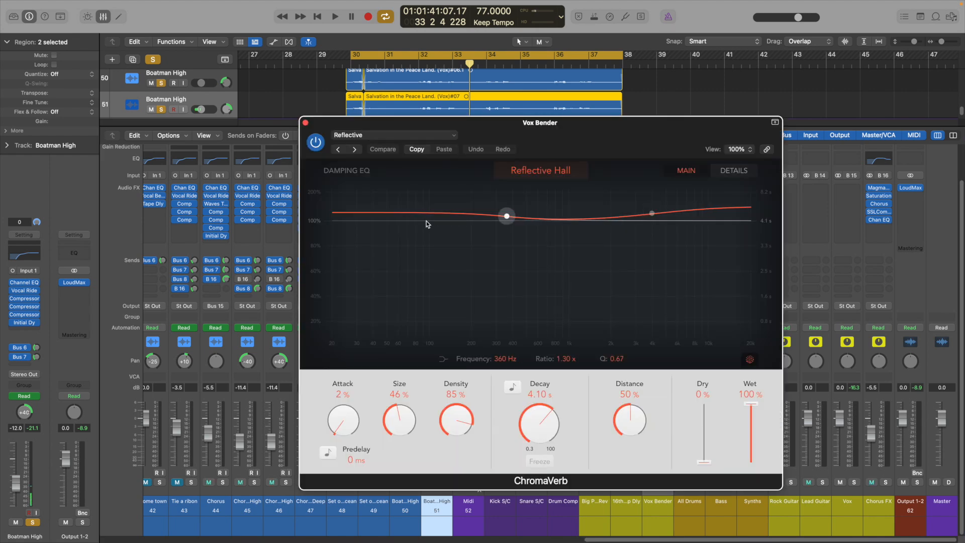
{"action": "key", "text": "space"}
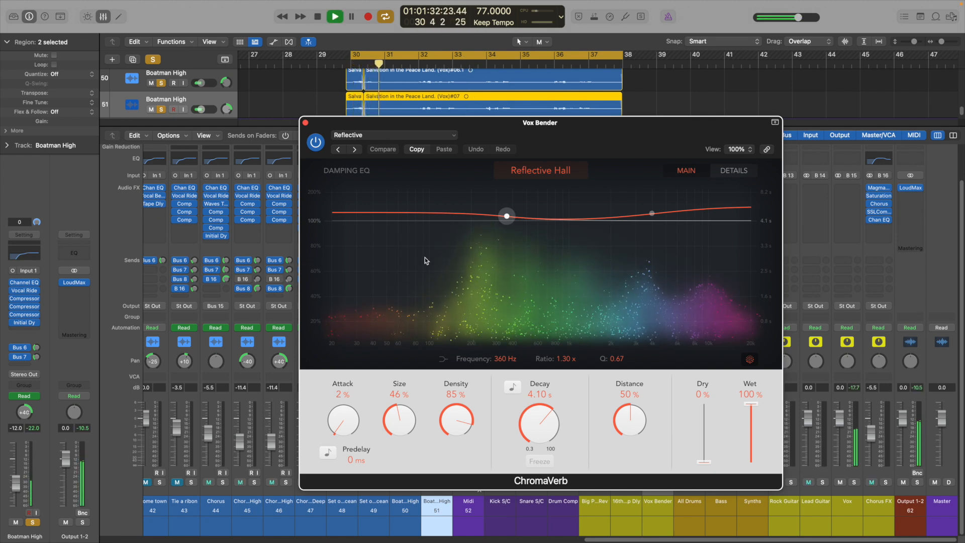
{"action": "key", "text": "space"}
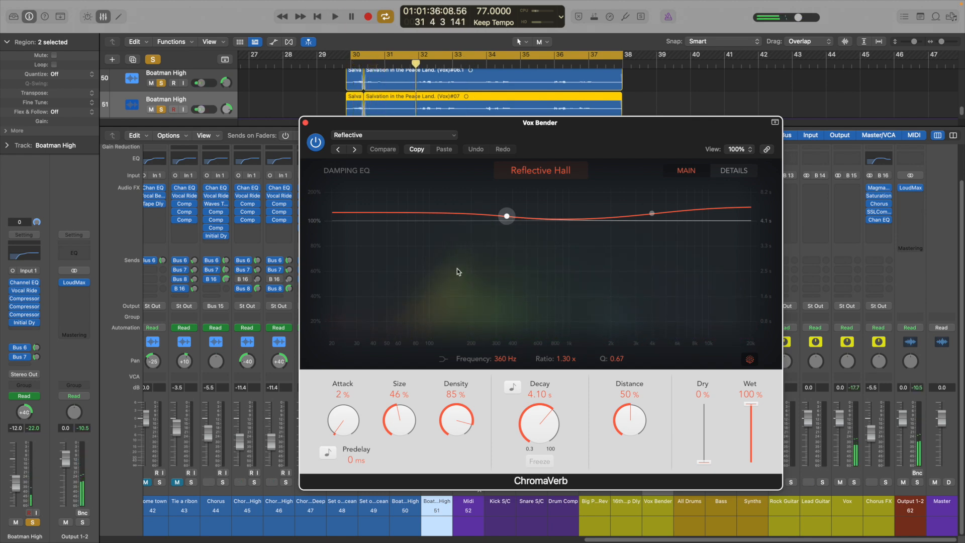
{"action": "left_click", "coordinate": [305, 123]}
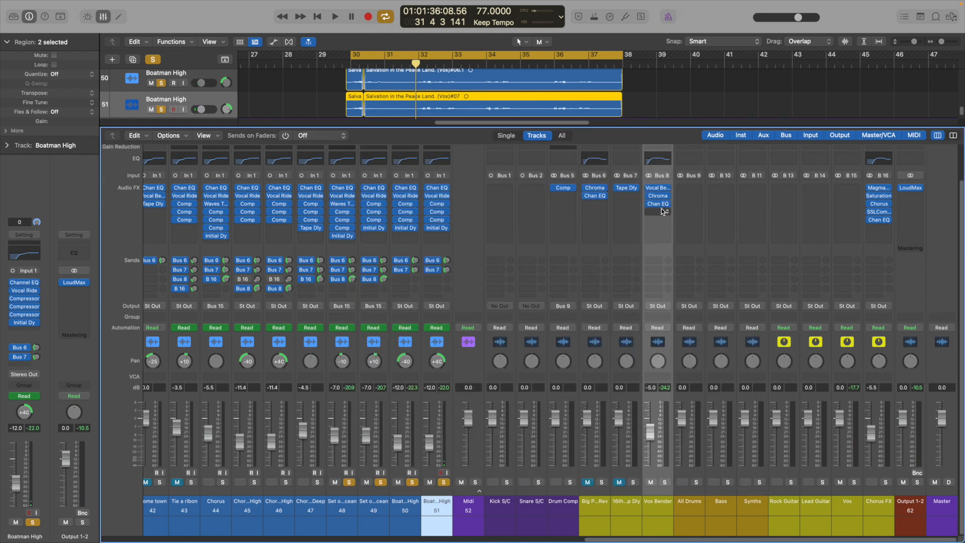
{"action": "left_click", "coordinate": [661, 163]}
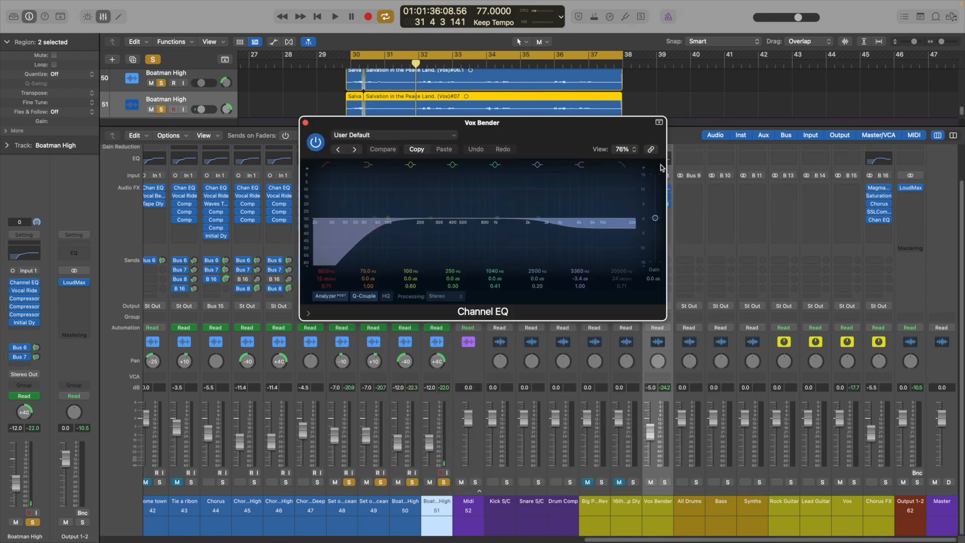
{"action": "key", "text": "super+w"}
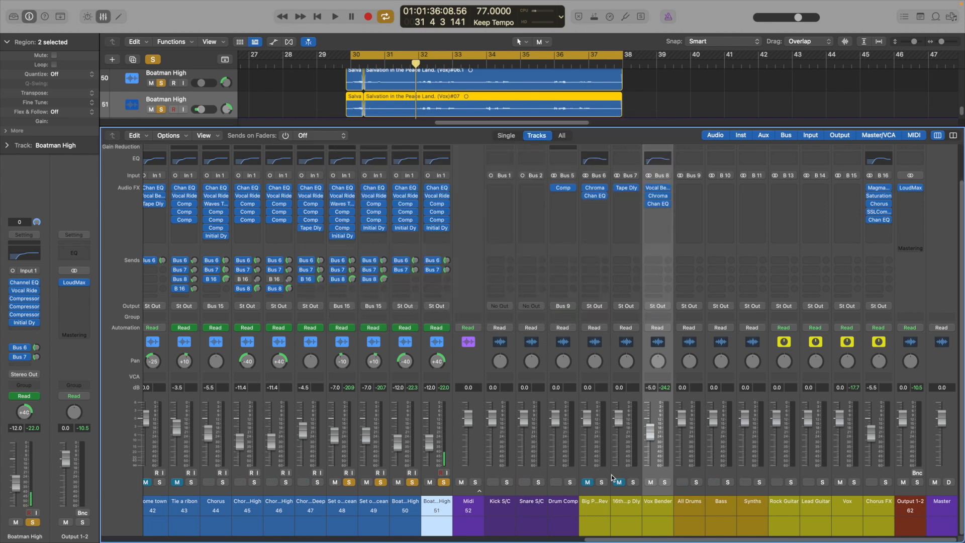
Unmute the Big Perc Rev and 16th Slap Dly buses together and play the soloed vocals with all three effect buses.
{"action": "left_click", "coordinate": [597, 252]}
{"action": "left_click", "coordinate": [620, 252], "text": "shift"}
{"action": "key", "text": "space"}
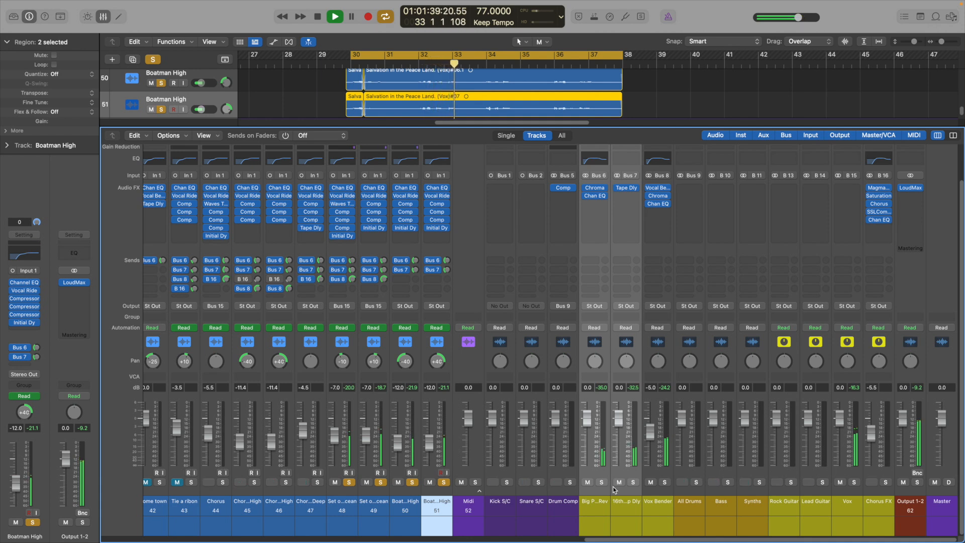
{"action": "key", "text": "space"}
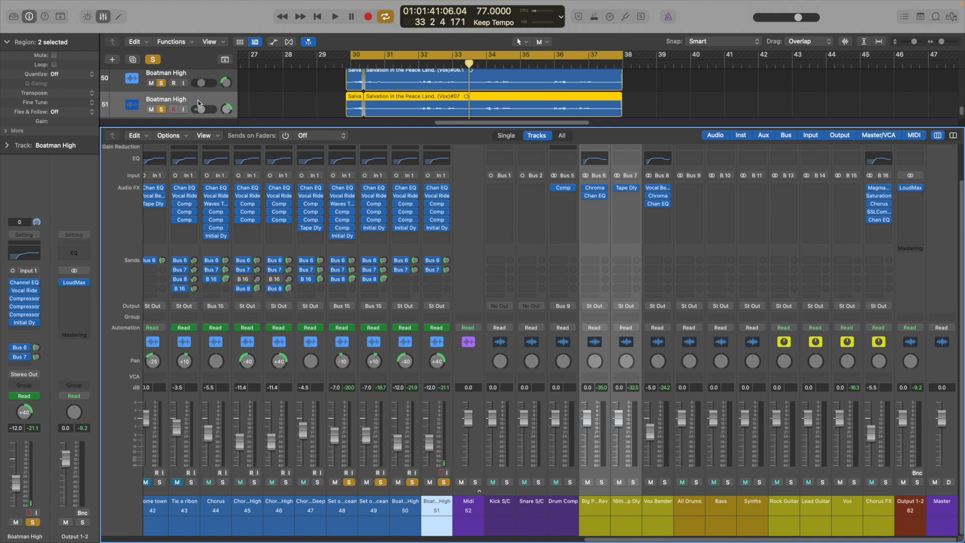
Clear the solos on the backing vocals, play them within the full mix, and look across the vocal channel strips.
{"action": "key", "text": "space"}
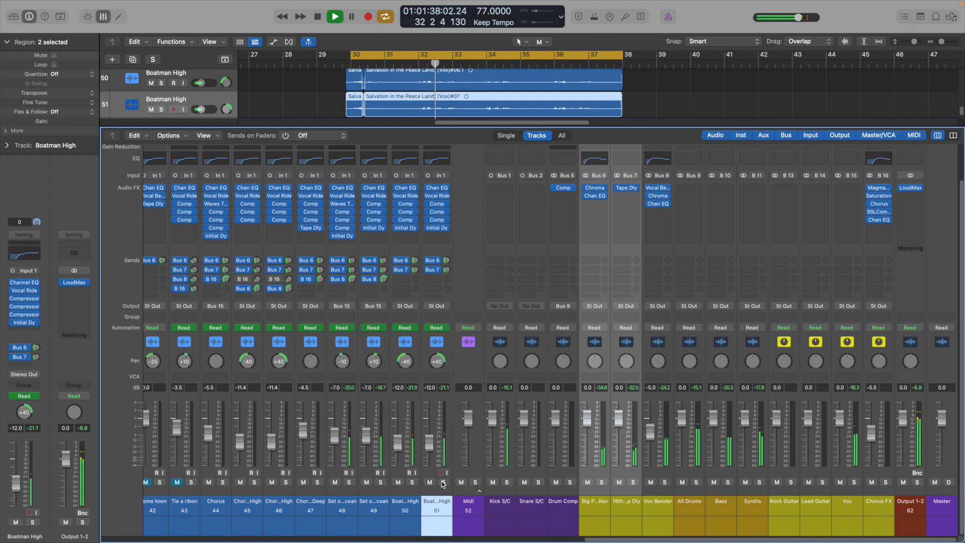
{"action": "key", "text": "space"}
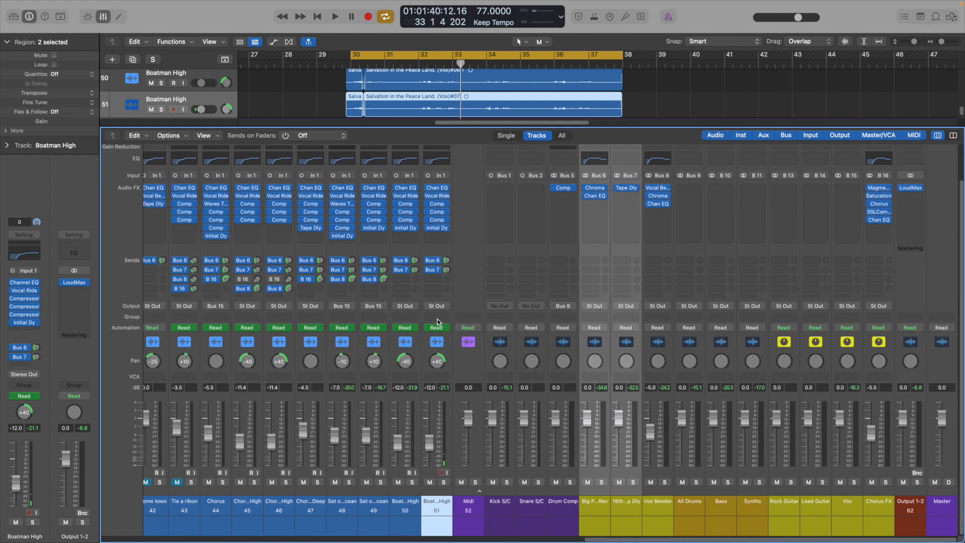
{"action": "scroll", "coordinate": [437, 322], "scroll_direction": "left", "scroll_amount": 2}
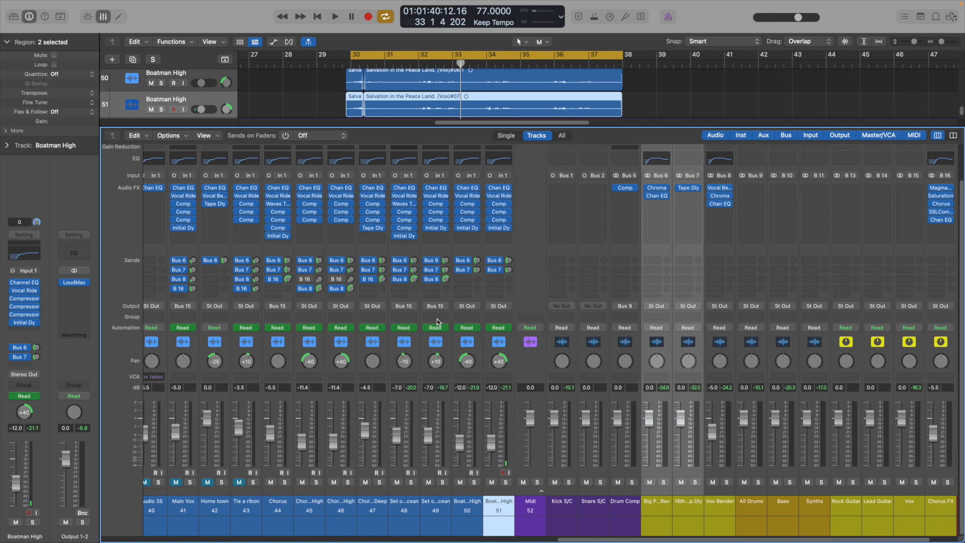
{"action": "scroll", "coordinate": [437, 322], "scroll_direction": "left", "scroll_amount": 3}
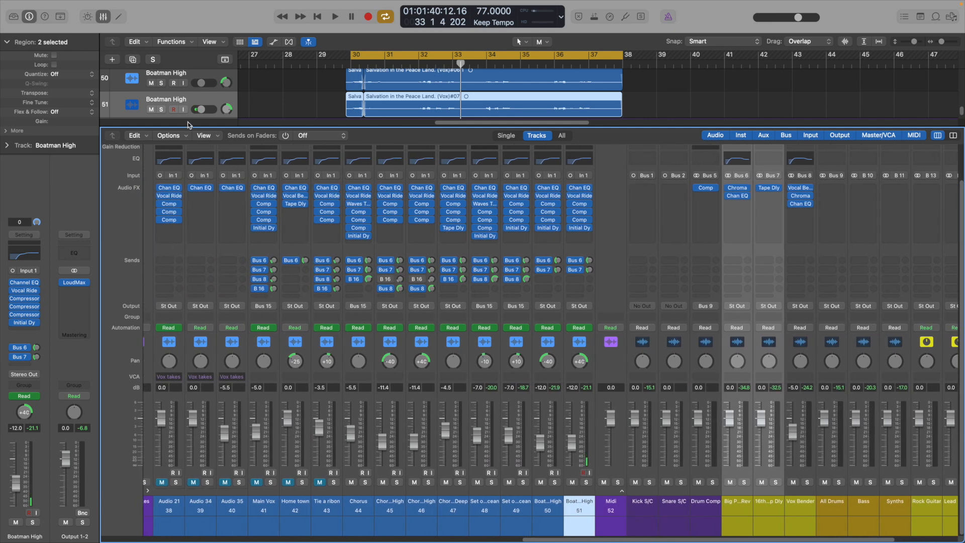
Set the cycle range over the chorus, from bar 39 to about bar 50.5, and play that section.
{"action": "key", "text": "x"}
{"action": "scroll", "coordinate": [812, 194], "scroll_direction": "right", "scroll_amount": 8}
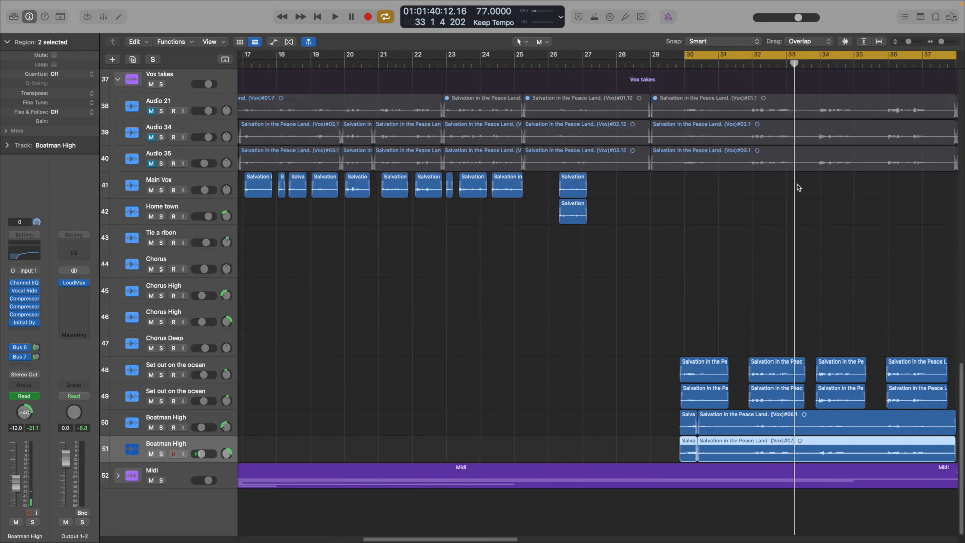
{"action": "scroll", "coordinate": [701, 148], "scroll_direction": "right", "scroll_amount": 5}
{"action": "scroll", "coordinate": [701, 148], "scroll_direction": "right", "scroll_amount": 3}
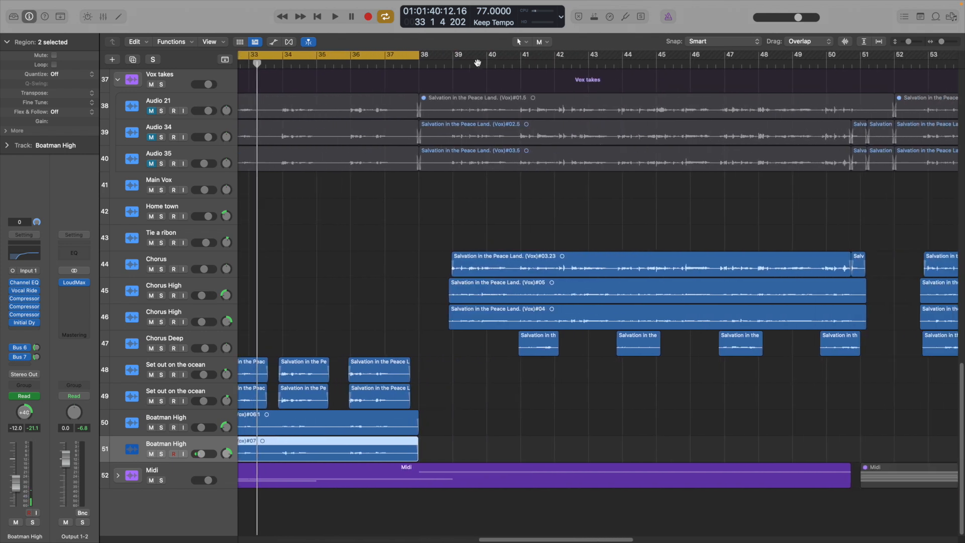
{"action": "left_click_drag", "start_coordinate": [453, 58], "coordinate": [843, 74]}
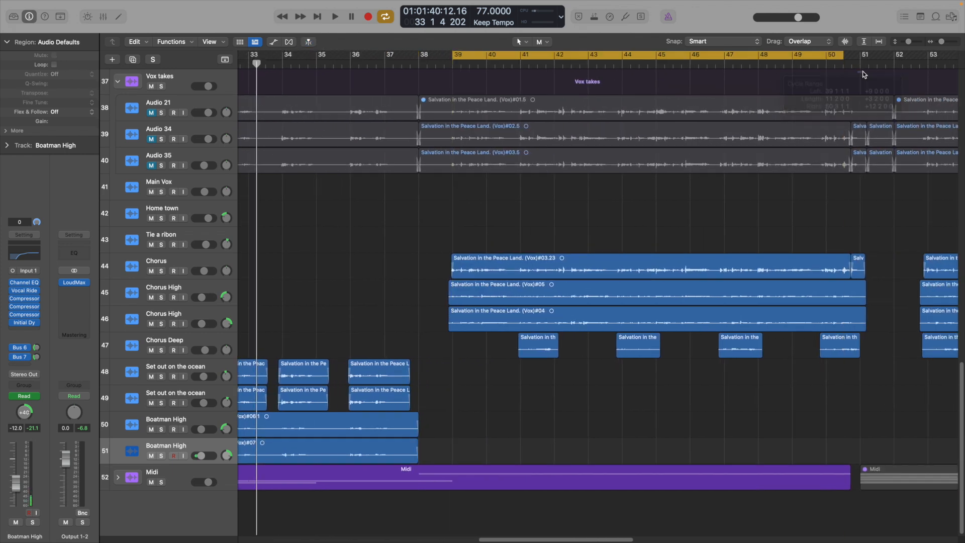
{"action": "key", "text": "space"}
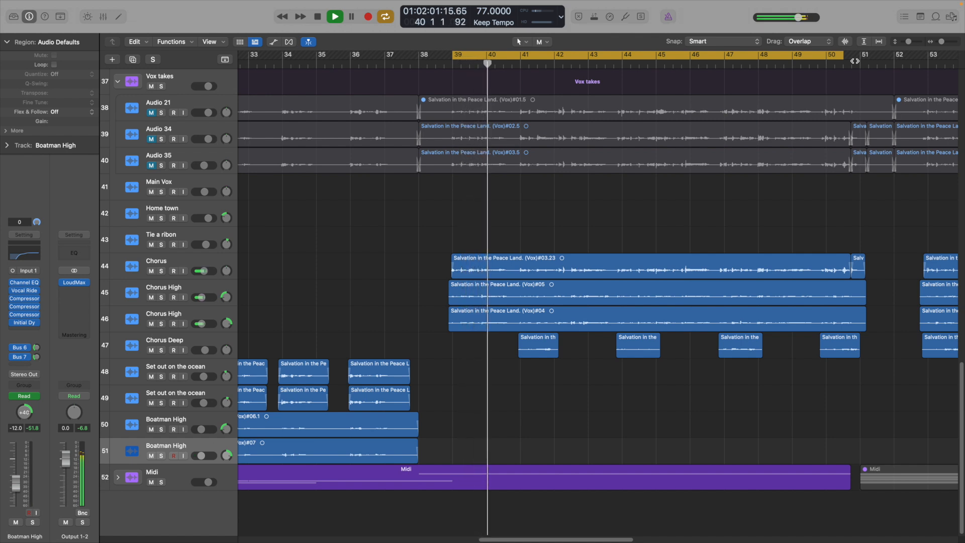
{"action": "key", "text": "space"}
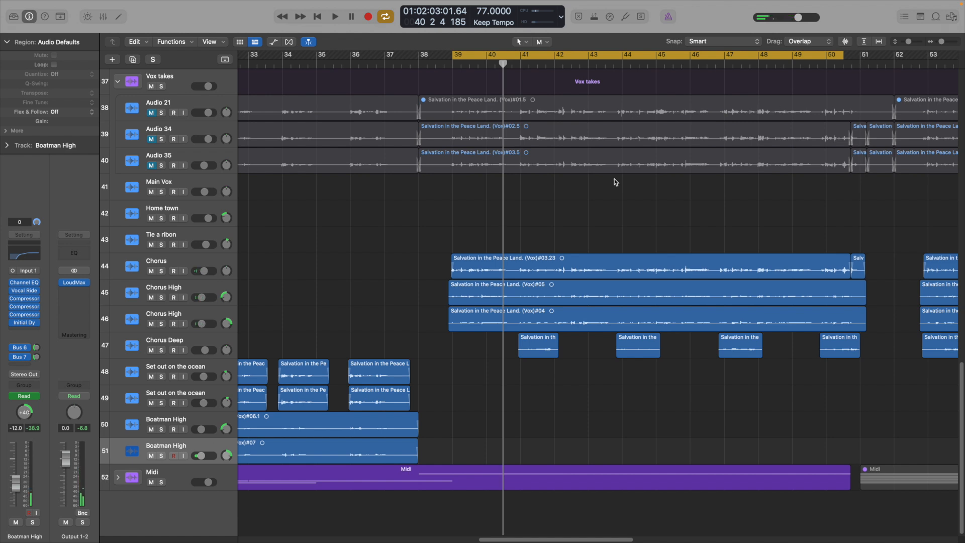
Select the Chorus track and review the Magma BB Tubes plug-in on the Chorus FX bus.
{"action": "left_click", "coordinate": [180, 263]}
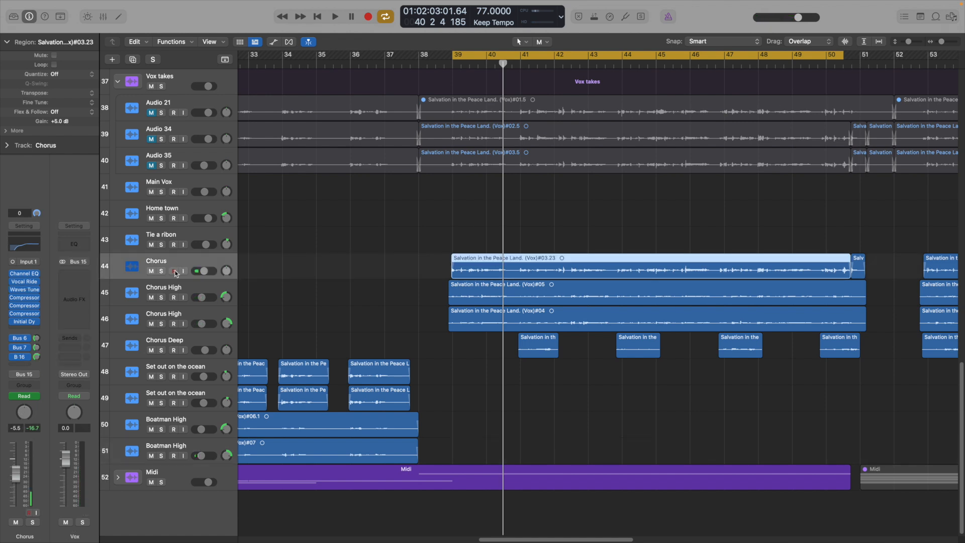
{"action": "left_click", "coordinate": [103, 16]}
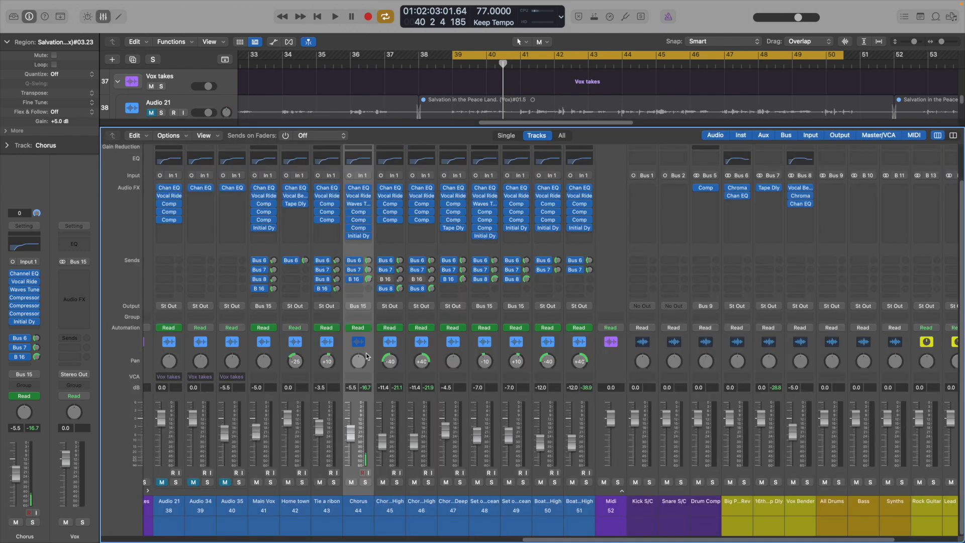
{"action": "scroll", "coordinate": [878, 249], "scroll_direction": "right", "scroll_amount": 5}
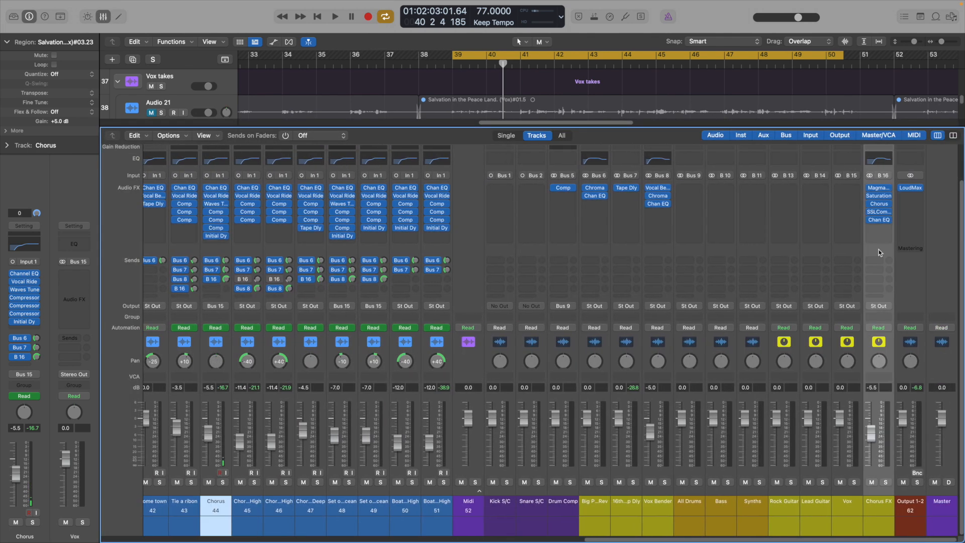
{"action": "left_click", "coordinate": [880, 190]}
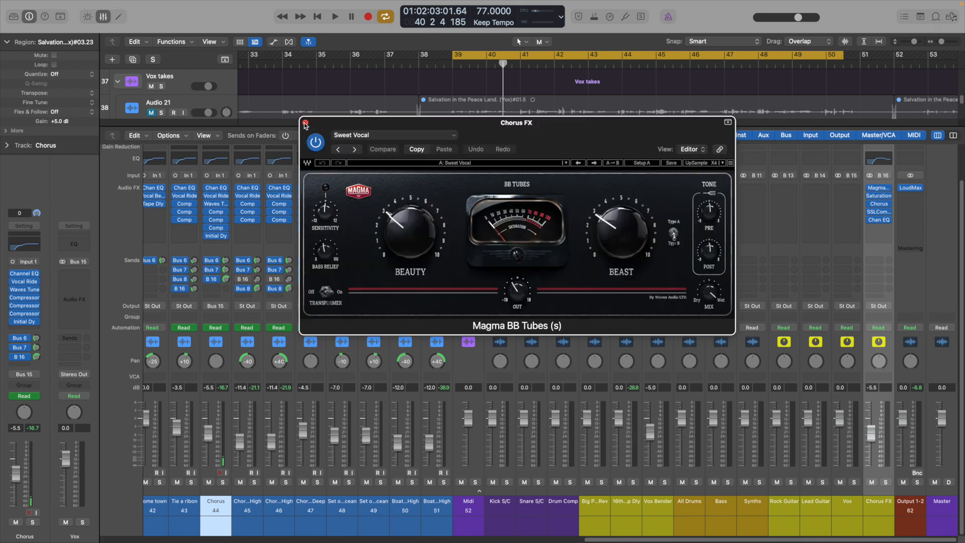
{"action": "left_click", "coordinate": [304, 123]}
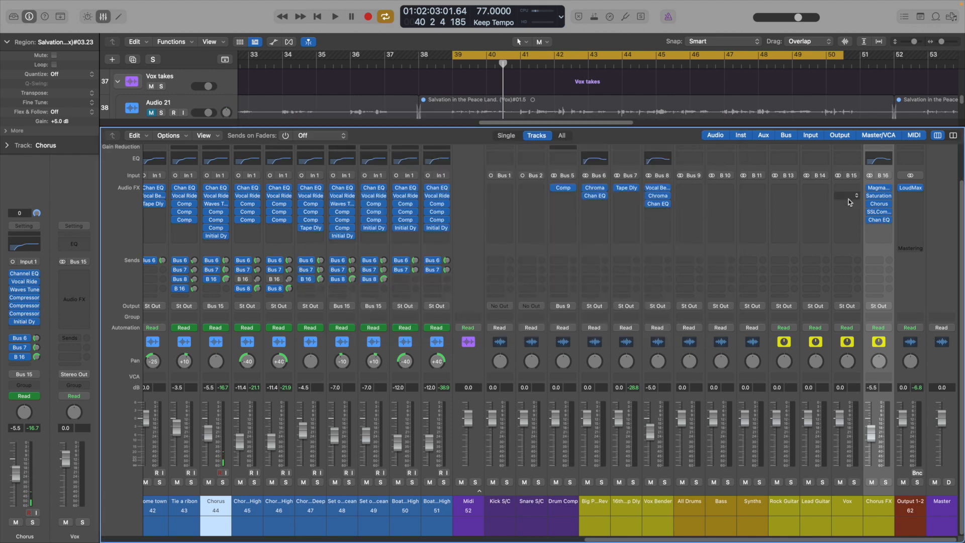
Review the Saturation Knob and Chorus plug-ins on the Chorus FX bus.
{"action": "left_click", "coordinate": [880, 196]}
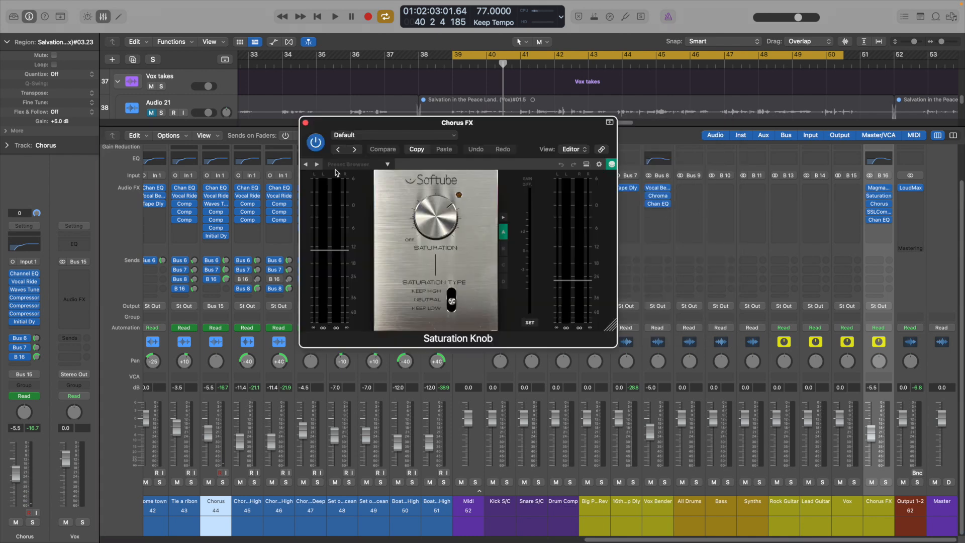
{"action": "left_click", "coordinate": [308, 125]}
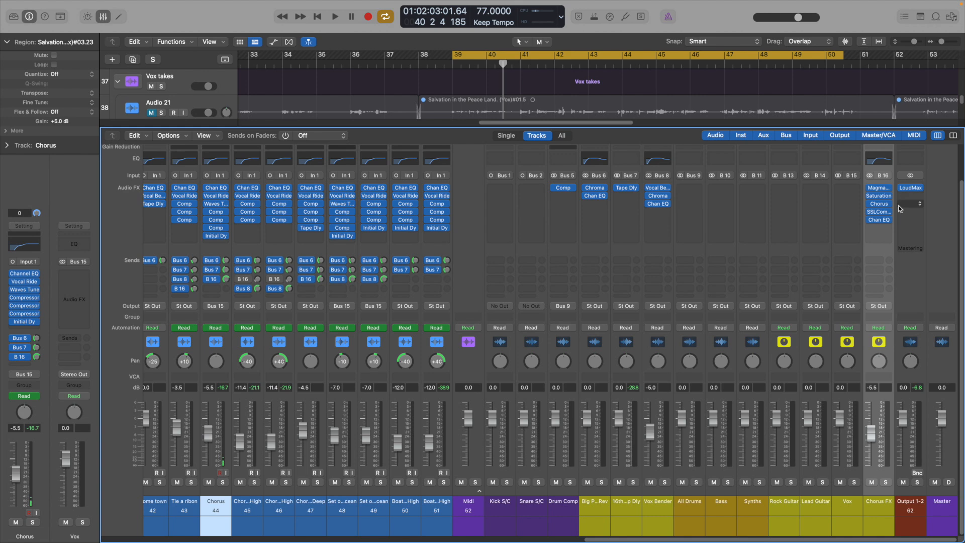
{"action": "left_click", "coordinate": [879, 203]}
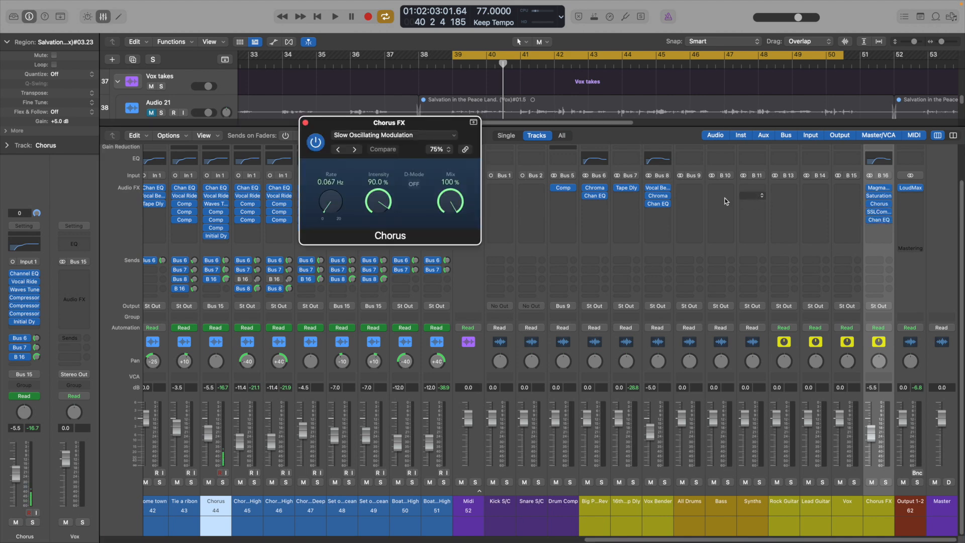
{"action": "left_click", "coordinate": [880, 204]}
Watch the Chorus FX bus's SSLComp during chorus playback, and examine the bus's Channel EQ curve.
{"action": "left_click", "coordinate": [887, 213]}
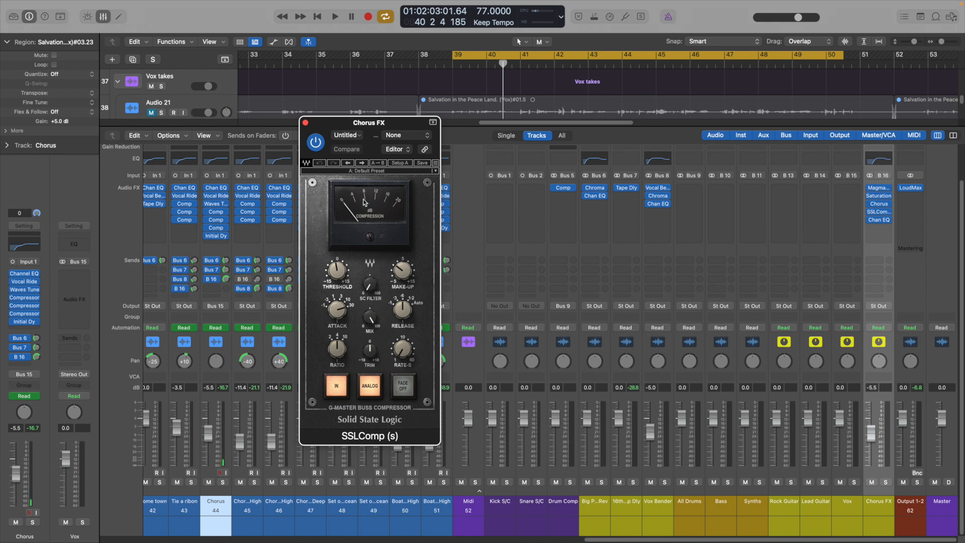
{"action": "key", "text": "space"}
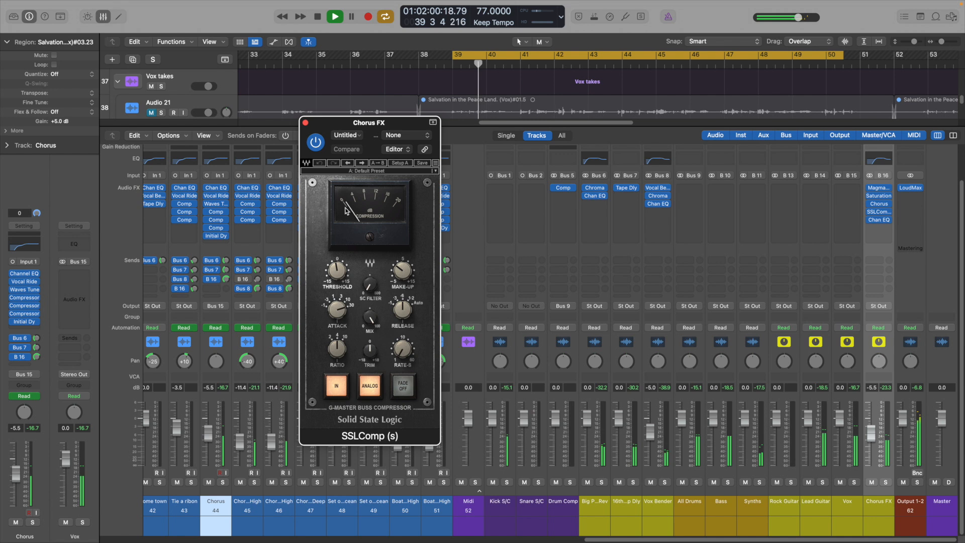
{"action": "key", "text": "space"}
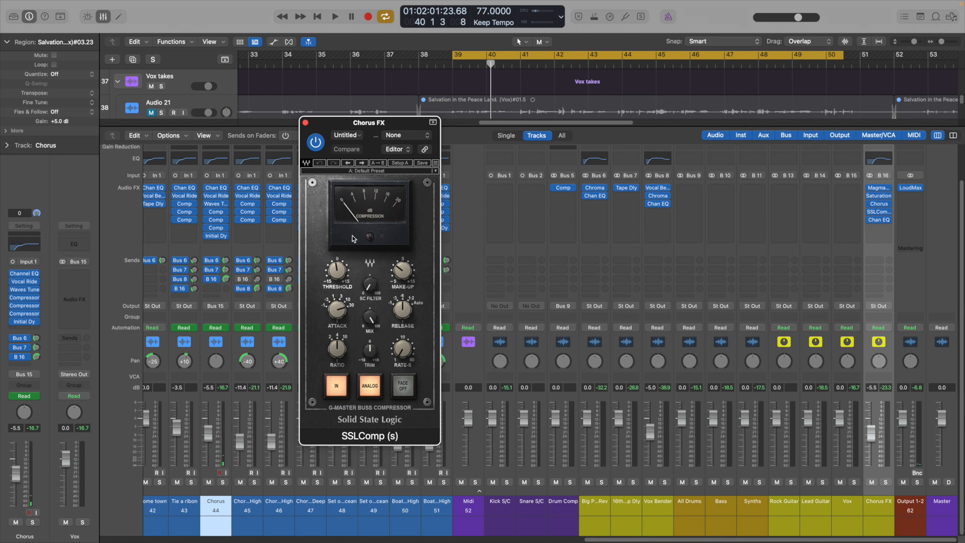
{"action": "left_click", "coordinate": [305, 123]}
{"action": "left_click", "coordinate": [877, 160]}
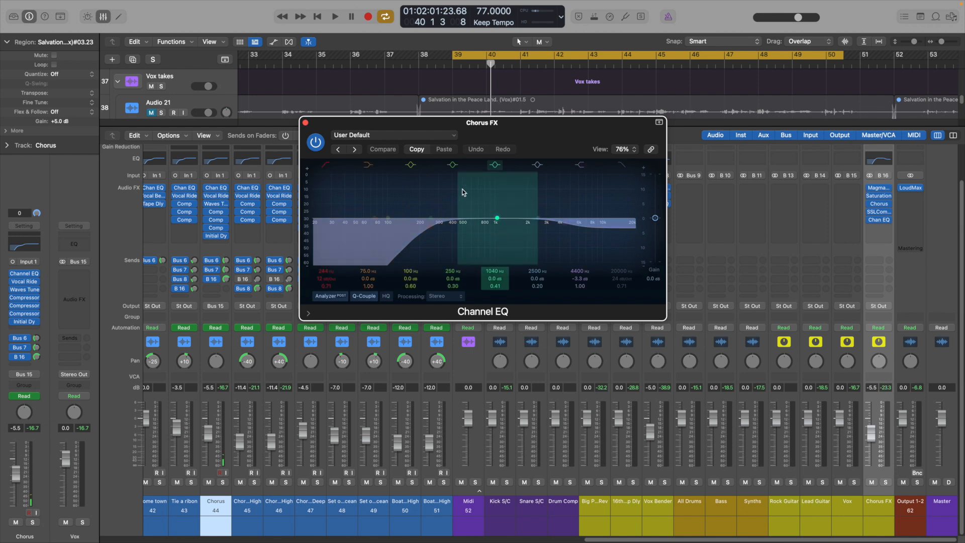
{"action": "left_click", "coordinate": [305, 123]}
Route the outputs of all vocal channels from Main Vox to the last Boatman High track to Bus 15 (Vox).
{"action": "left_click_drag", "start_coordinate": [293, 250], "coordinate": [603, 252]}
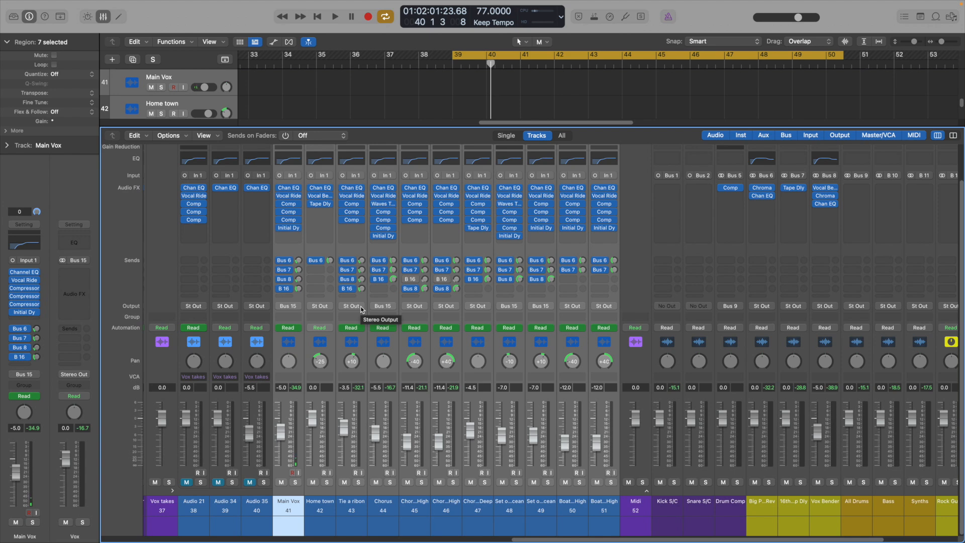
{"action": "scroll", "coordinate": [862, 395], "scroll_direction": "right", "scroll_amount": 5}
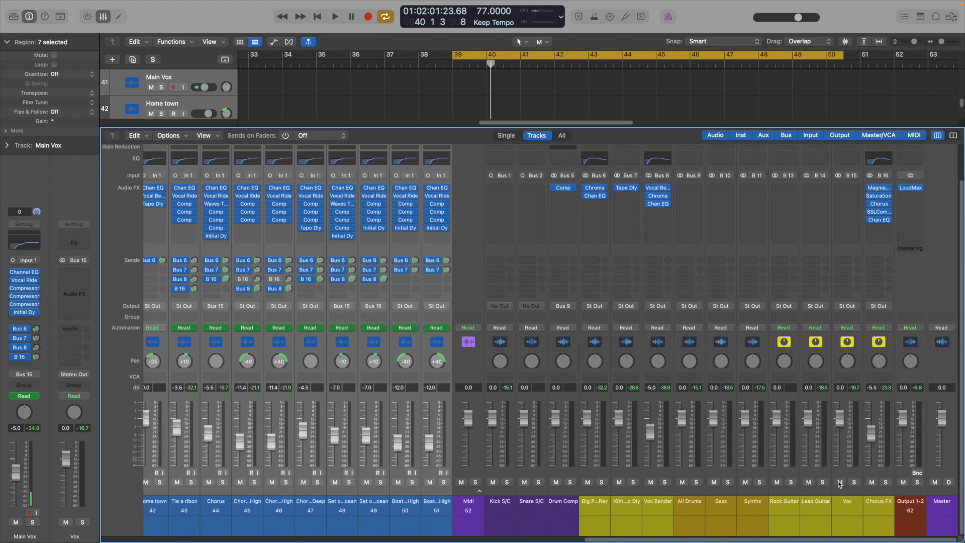
{"action": "scroll", "coordinate": [181, 315], "scroll_direction": "left", "scroll_amount": 3}
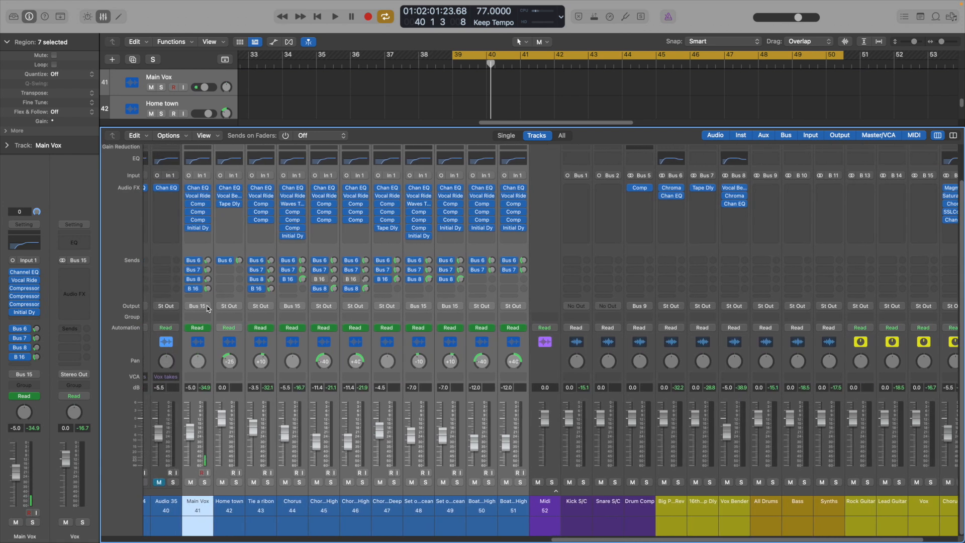
{"action": "left_click", "coordinate": [206, 306]}
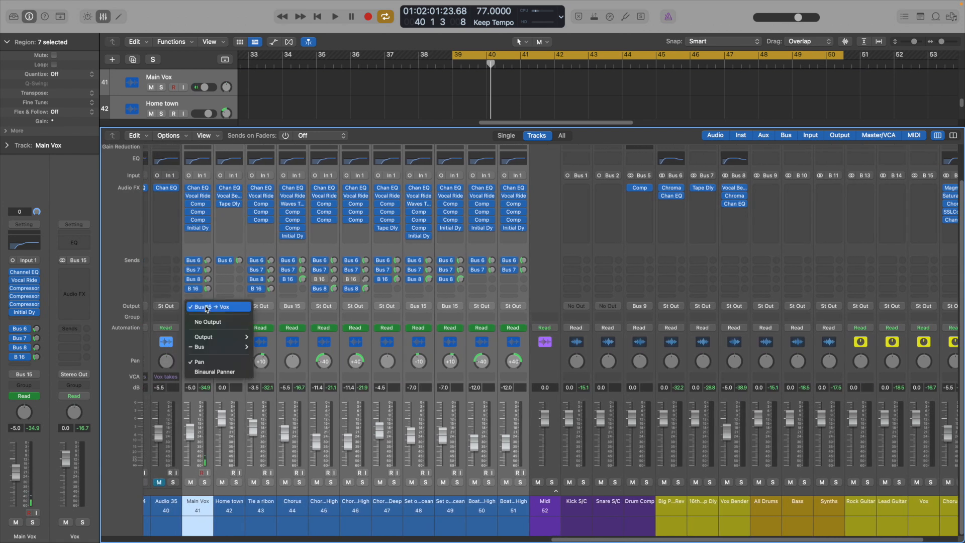
{"action": "left_click", "coordinate": [207, 307]}
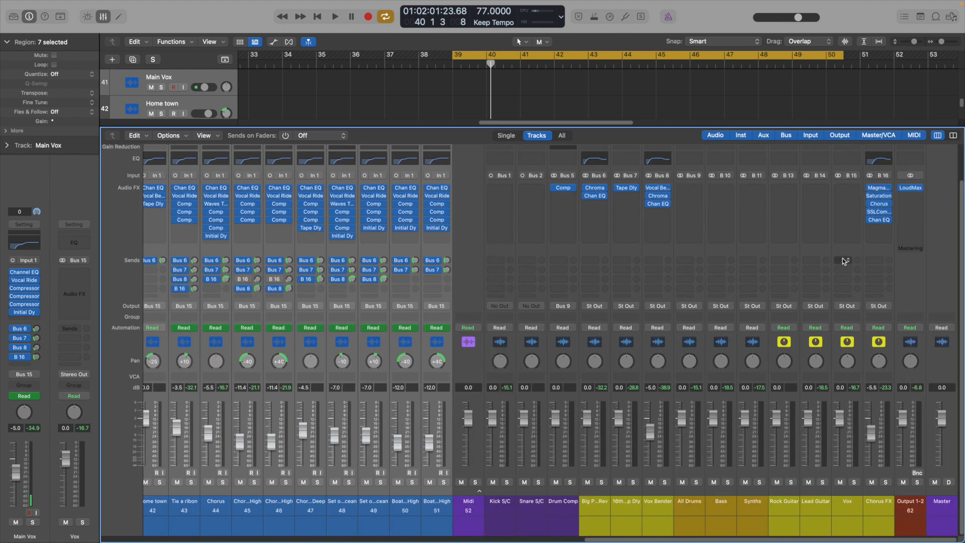
{"action": "left_click", "coordinate": [844, 252]}
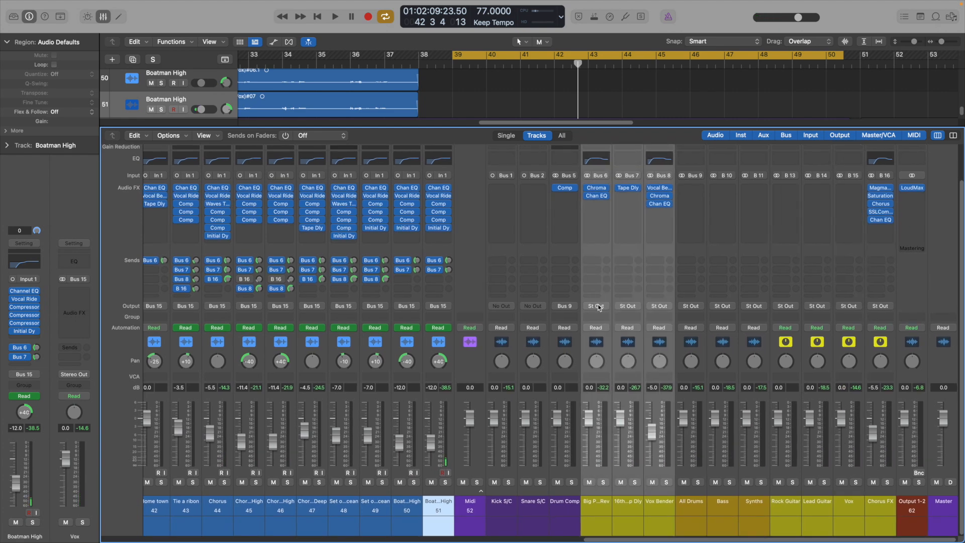
Route the Big Perc Rev, 16th Slap Dly, Vox Bender and Chorus FX buses to Bus 15 (Vox), and play the chorus.
{"action": "left_click", "coordinate": [596, 306]}
{"action": "mouse_move", "coordinate": [603, 346]}
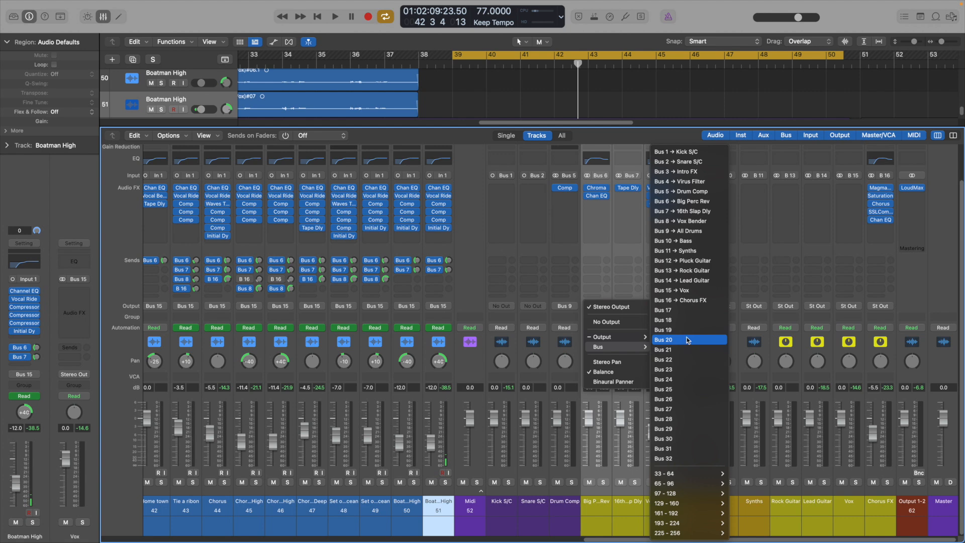
{"action": "left_click", "coordinate": [689, 291]}
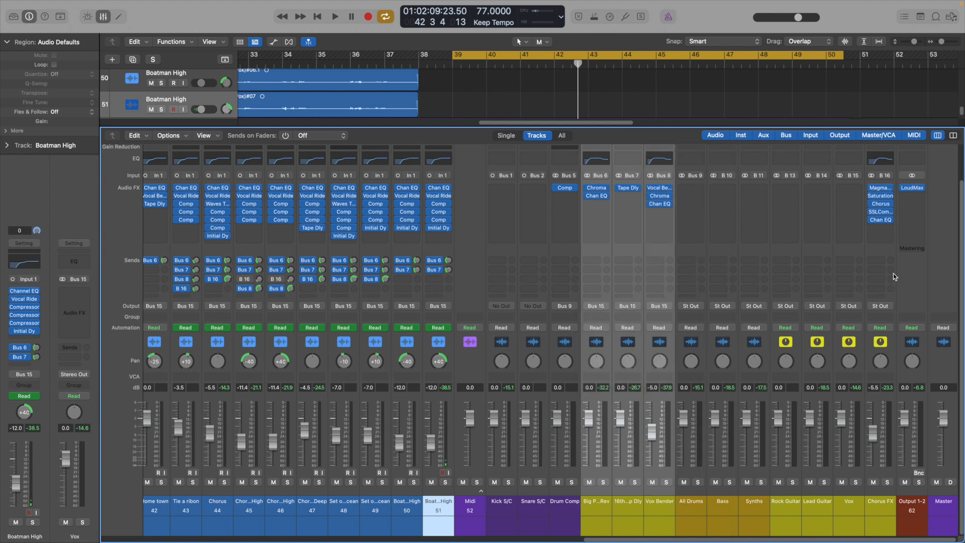
{"action": "left_click", "coordinate": [887, 253]}
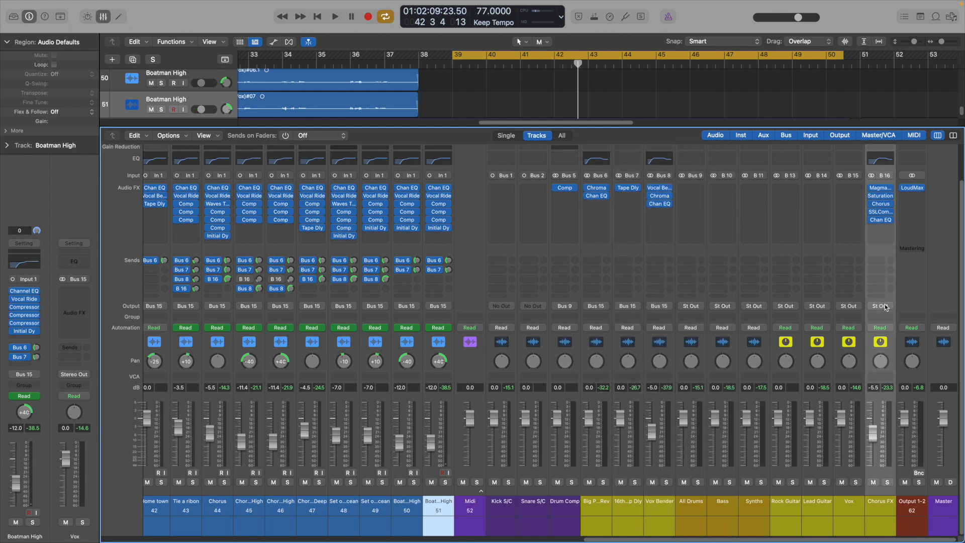
{"action": "left_click", "coordinate": [882, 305]}
{"action": "mouse_move", "coordinate": [884, 340]}
{"action": "left_click", "coordinate": [848, 429]}
{"action": "key", "text": "space"}
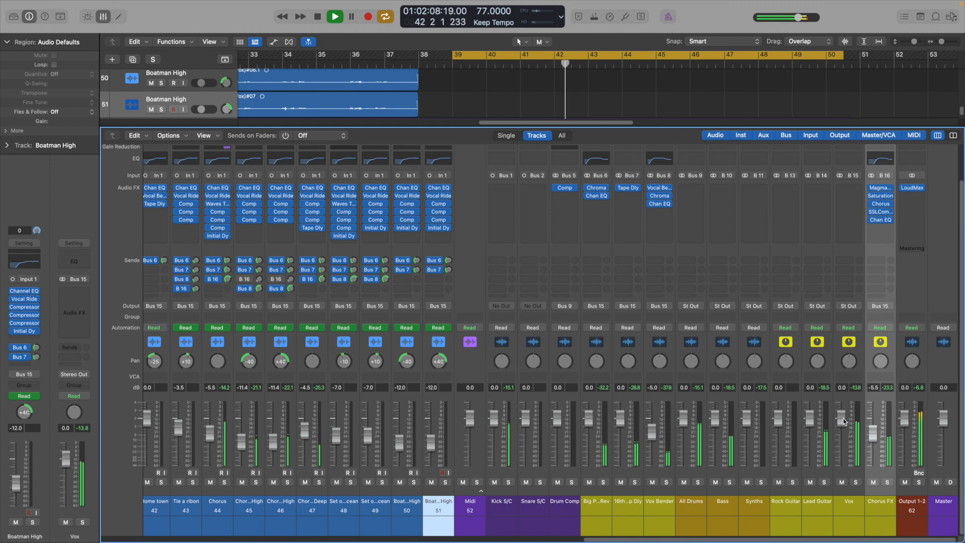
{"action": "key", "text": "space"}
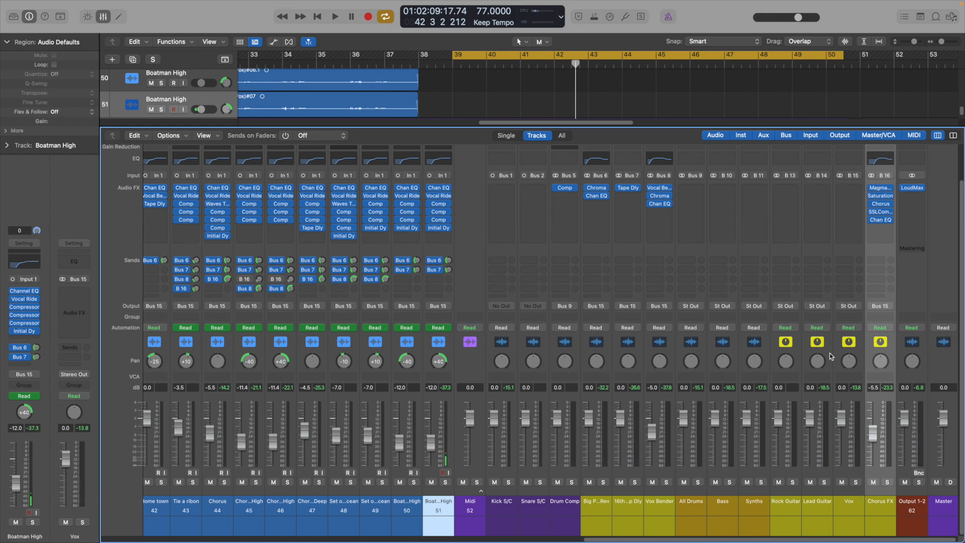
Insert the stereo Waves IDX Intelligent Dynamics plug-in on the Vox bus and load its Vocal To Front preset.
{"action": "left_click", "coordinate": [849, 255]}
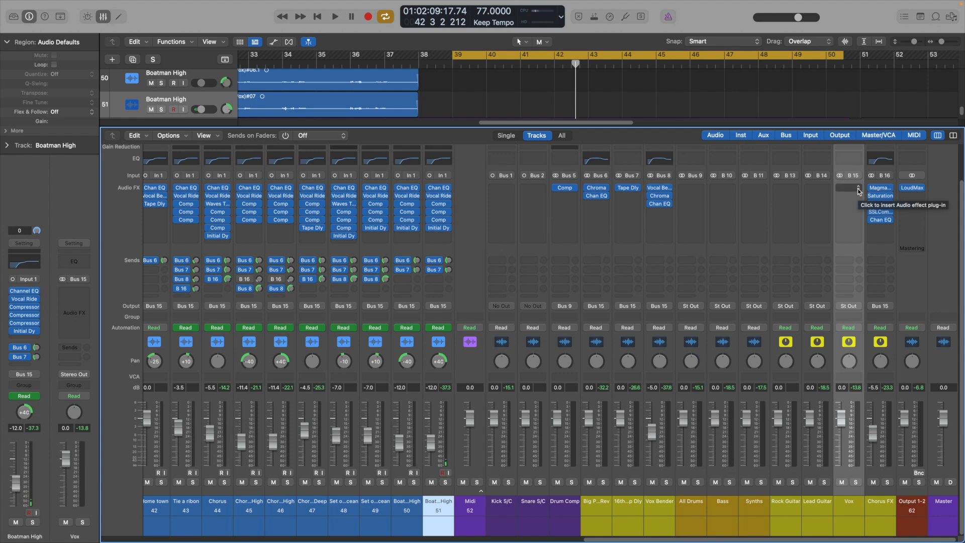
{"action": "left_click", "coordinate": [859, 190]}
{"action": "mouse_move", "coordinate": [872, 416]}
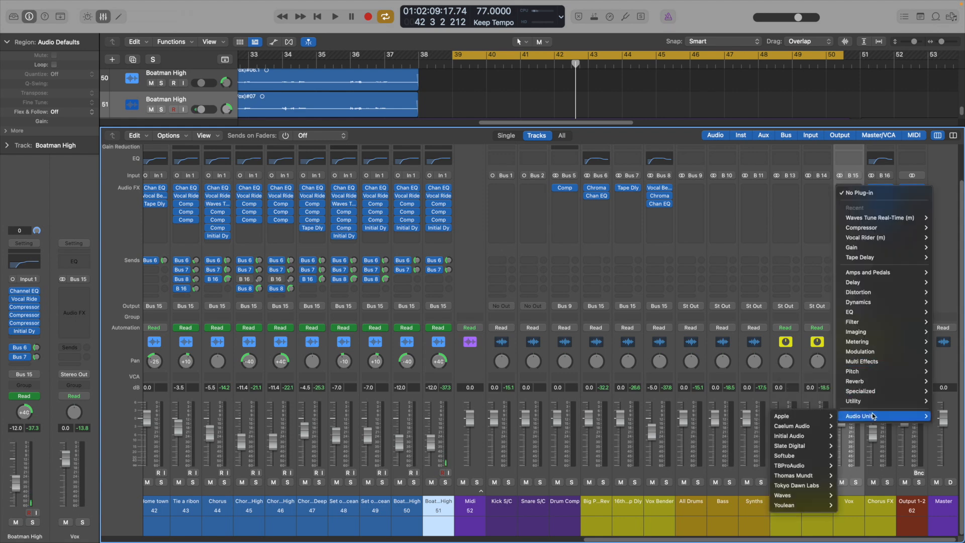
{"action": "mouse_move", "coordinate": [798, 496]}
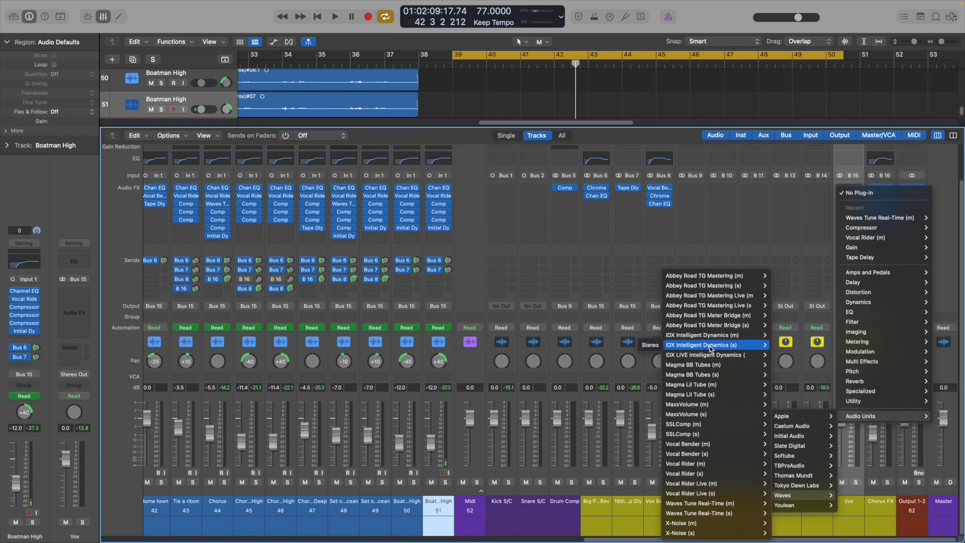
{"action": "left_click", "coordinate": [650, 345]}
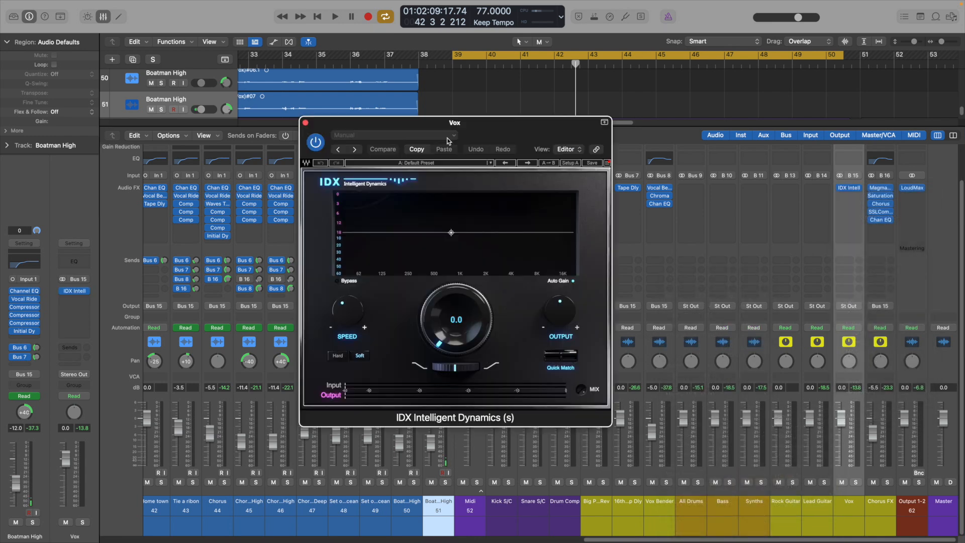
{"action": "left_click", "coordinate": [453, 135]}
{"action": "mouse_move", "coordinate": [457, 331]}
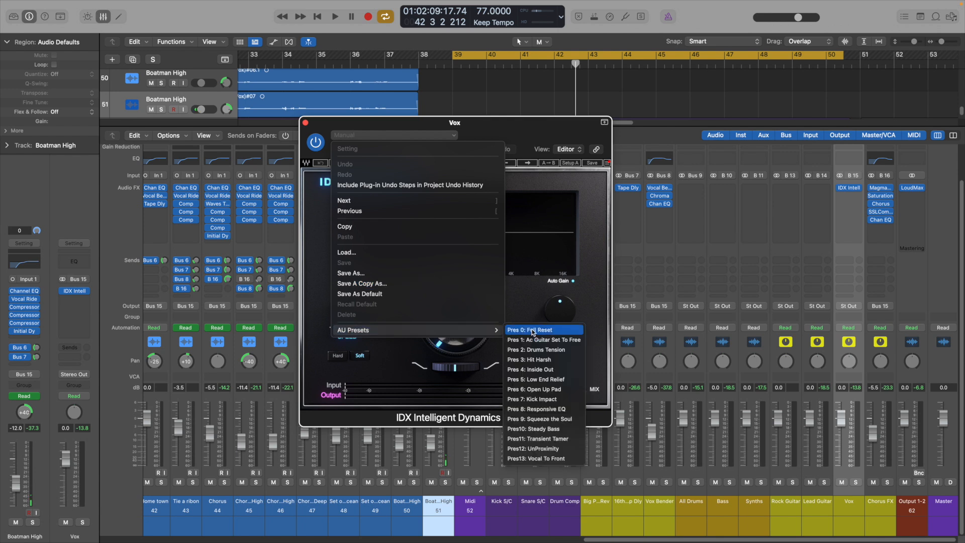
{"action": "left_click", "coordinate": [554, 460]}
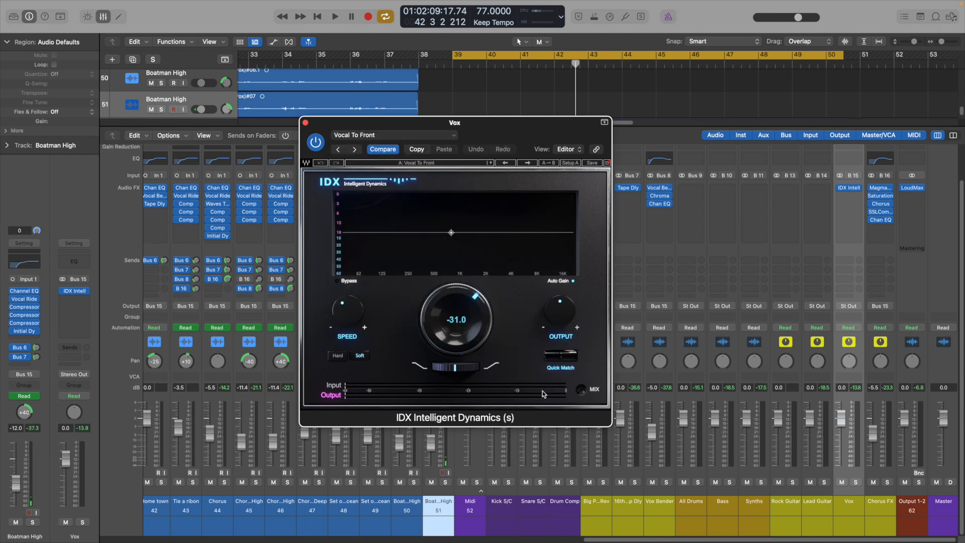
Play the chorus through IDX Intelligent Dynamics on the Vox bus and adjust its main dynamics amount to -30.8.
{"action": "key", "text": "space"}
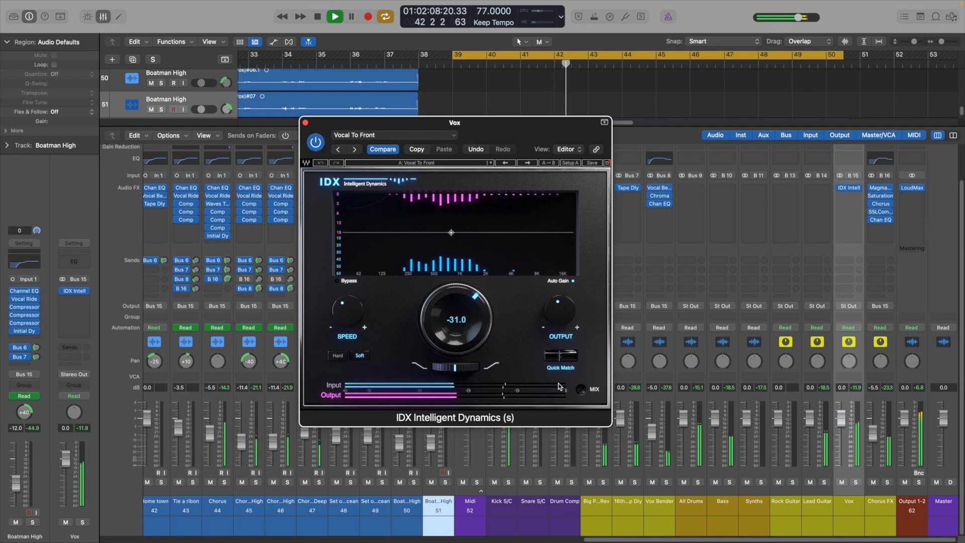
{"action": "key", "text": "space"}
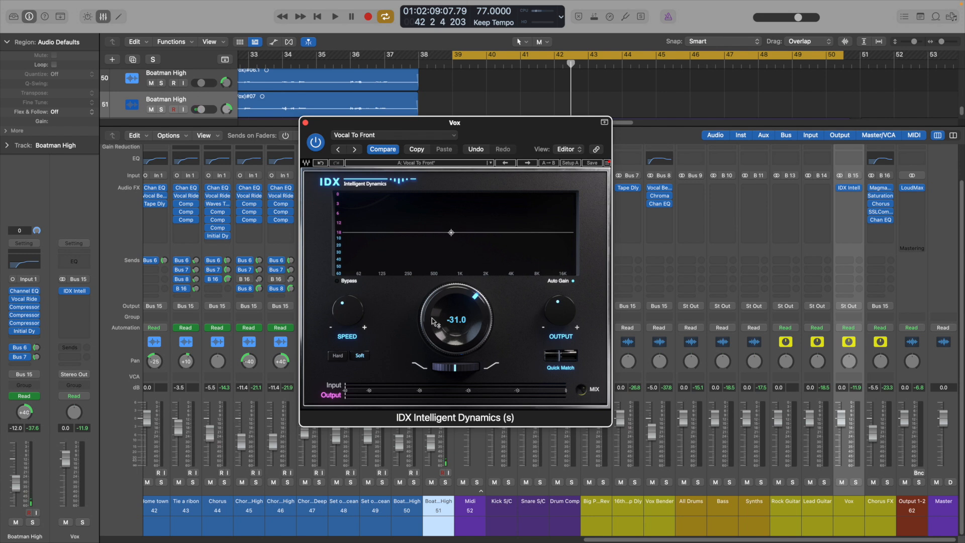
{"action": "left_click_drag", "start_coordinate": [456, 320], "coordinate": [455, 322]}
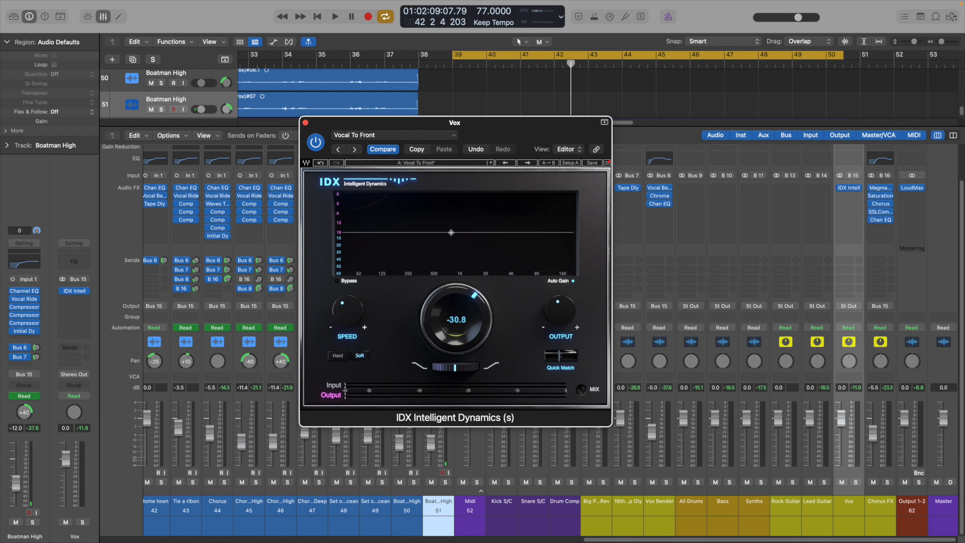